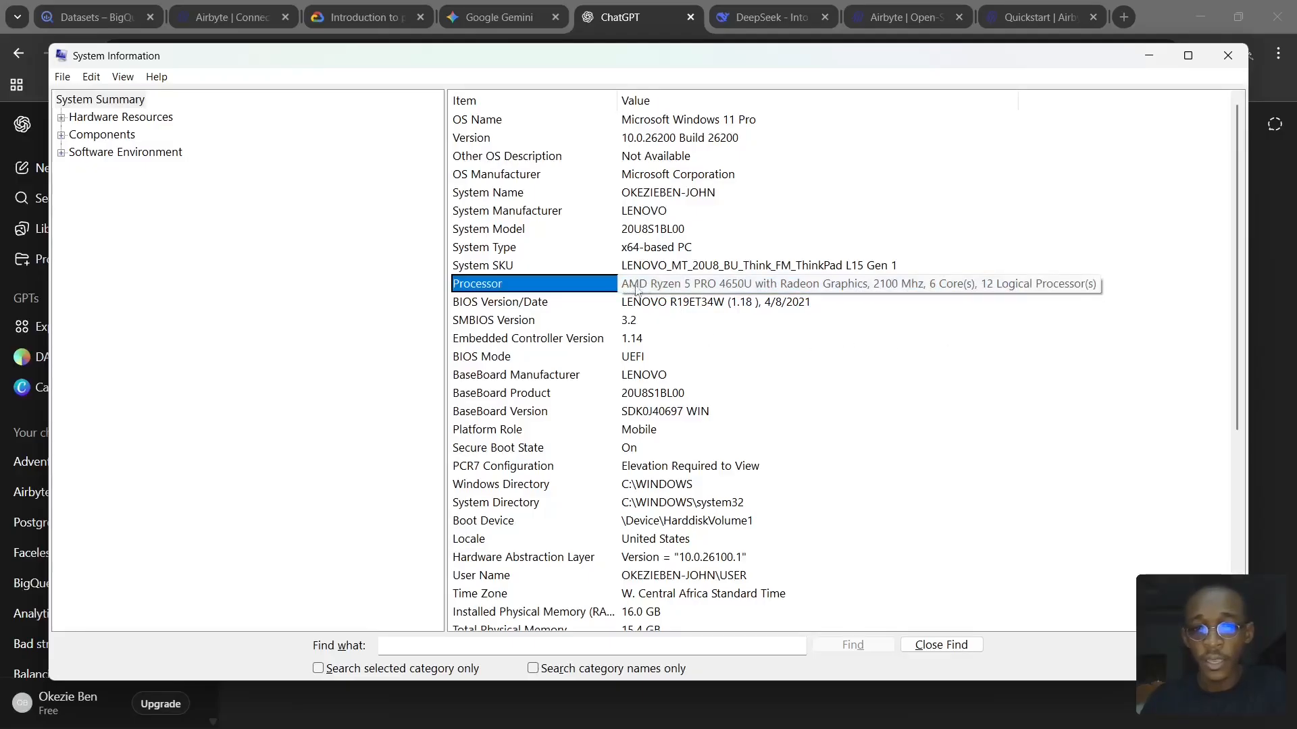
- Check the computer's specifications, and read the Airbyte quickstart from the overview to the abctl local install command in Part 3
scroll(720, 301, down, 2)
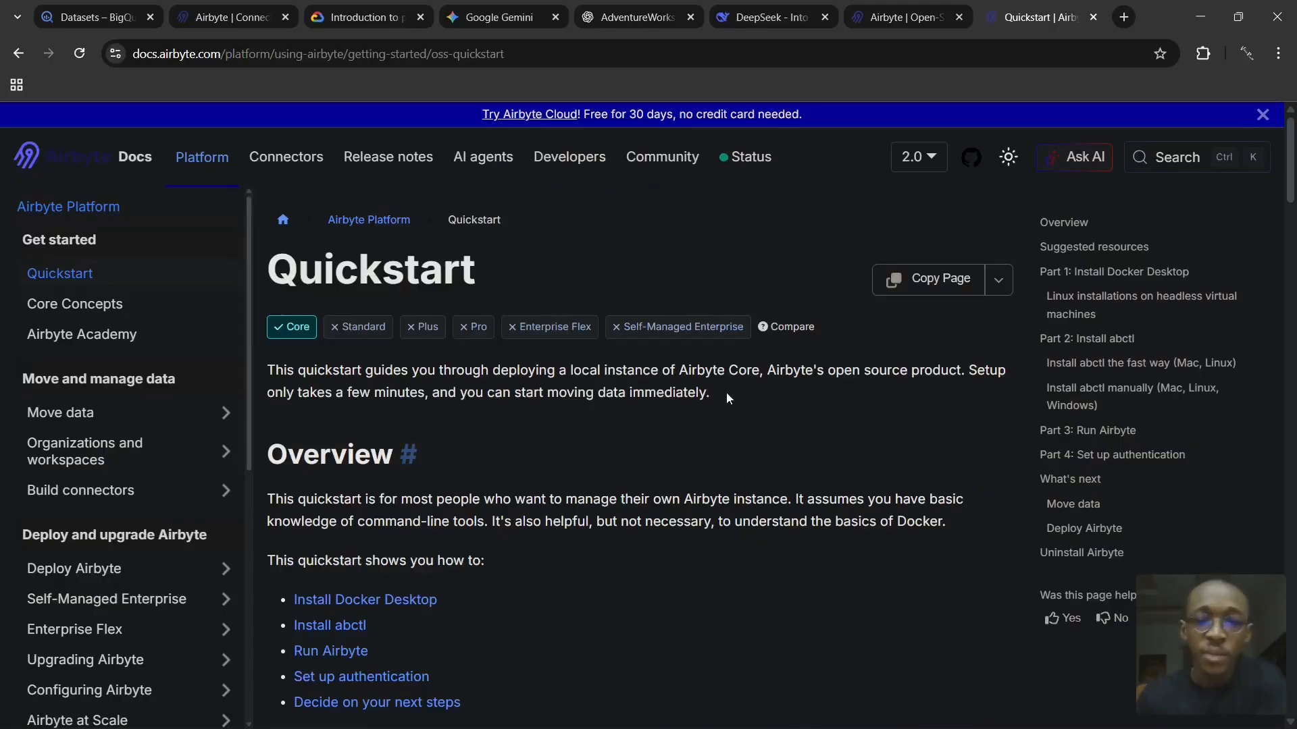
scroll(726, 392, down, 4)
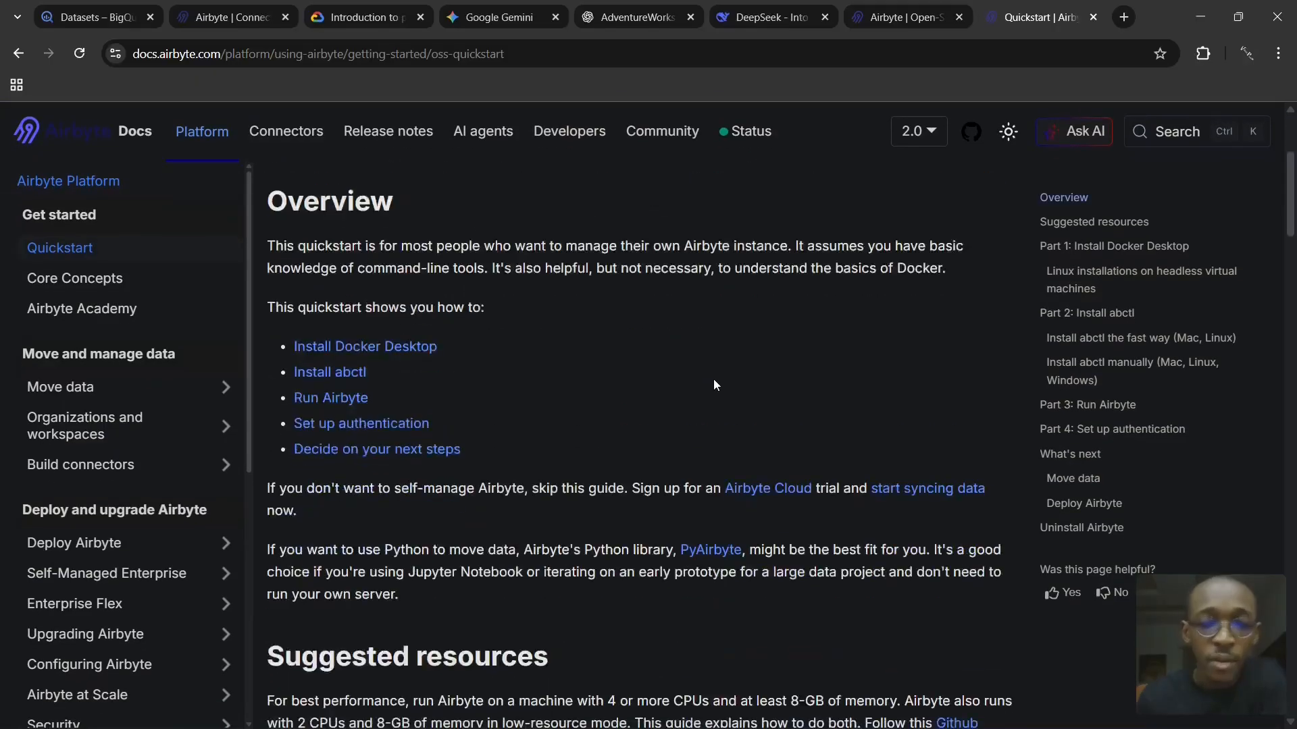
scroll(682, 381, down, 5)
scroll(604, 413, up, 4)
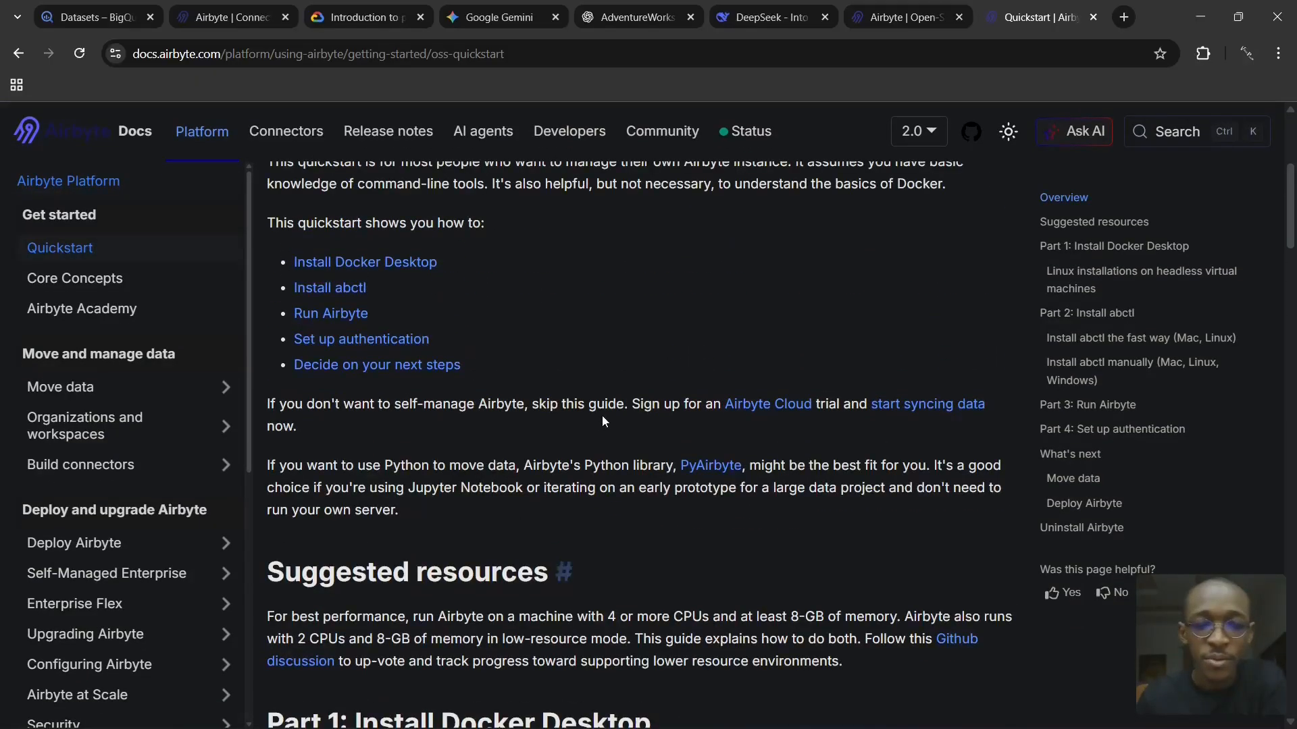
scroll(350, 277, down, 5)
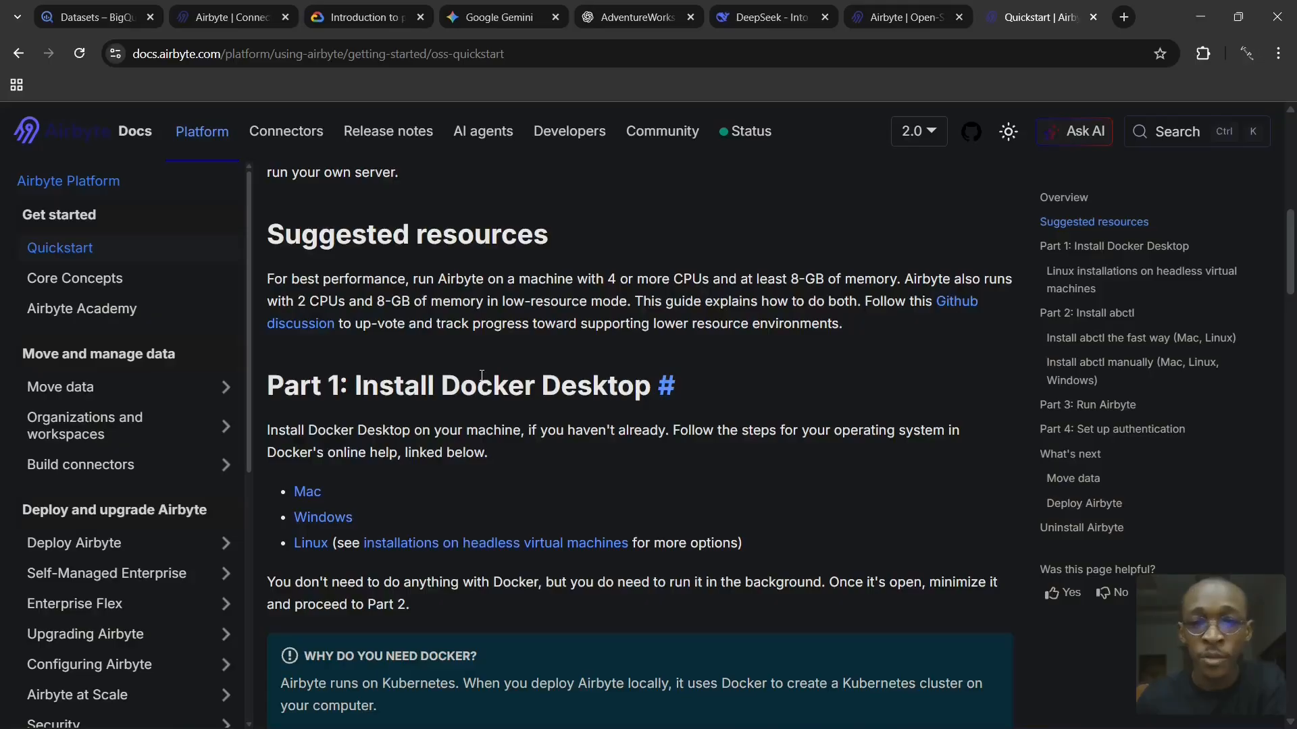
scroll(493, 317, down, 8)
scroll(508, 255, up, 1)
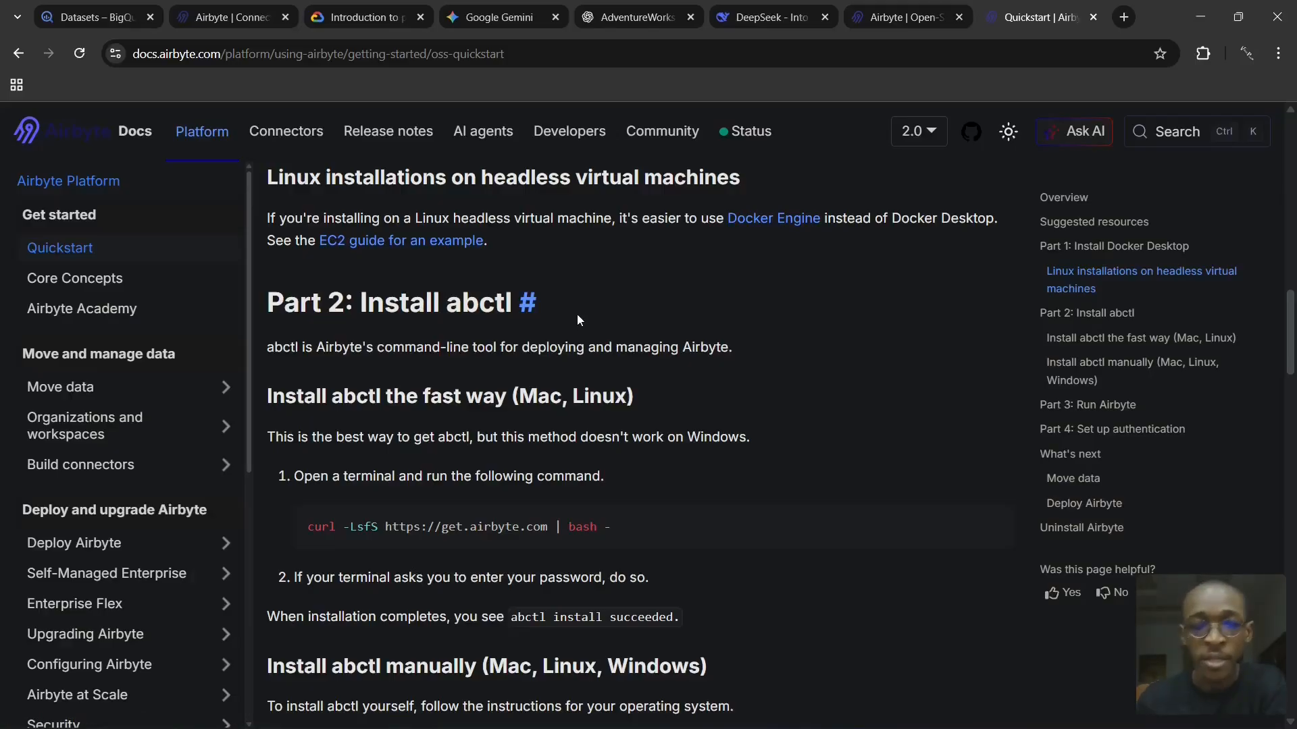
scroll(453, 347, down, 12)
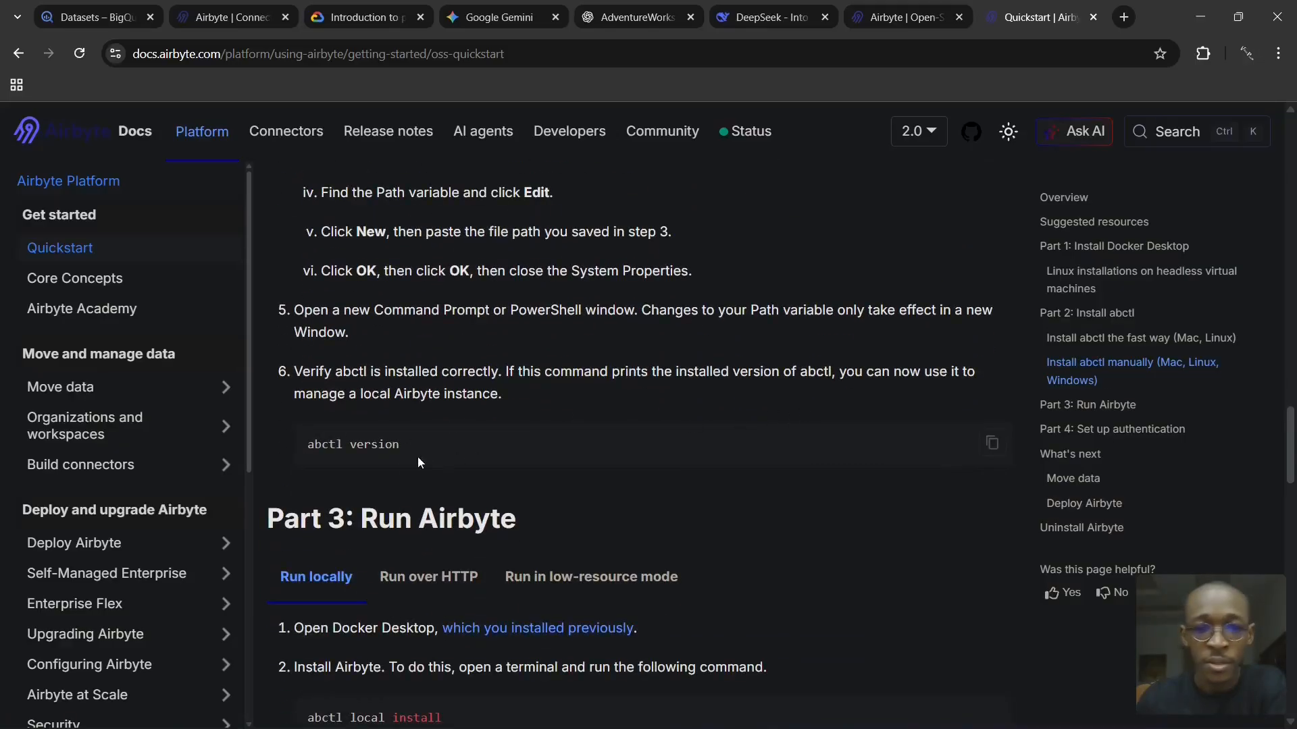
scroll(392, 378, down, 3)
scroll(599, 304, down, 4)
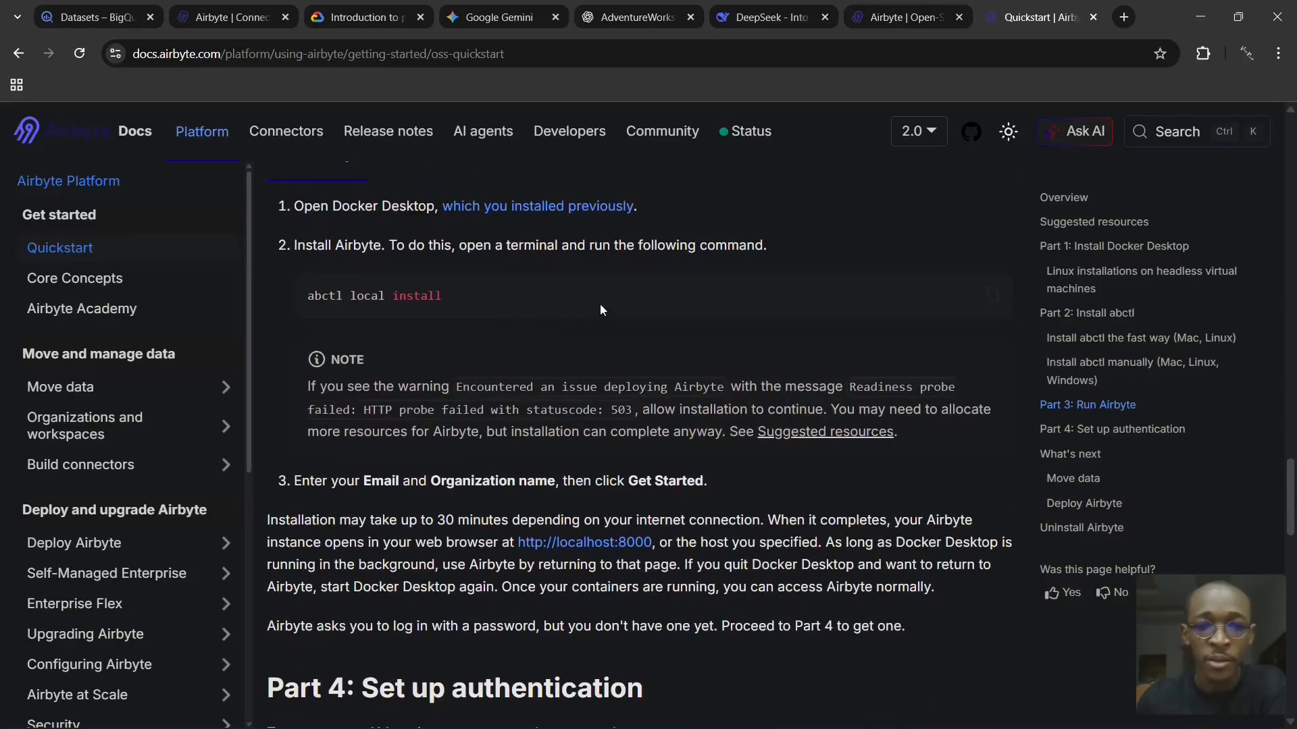
drag(445, 297, 317, 302)
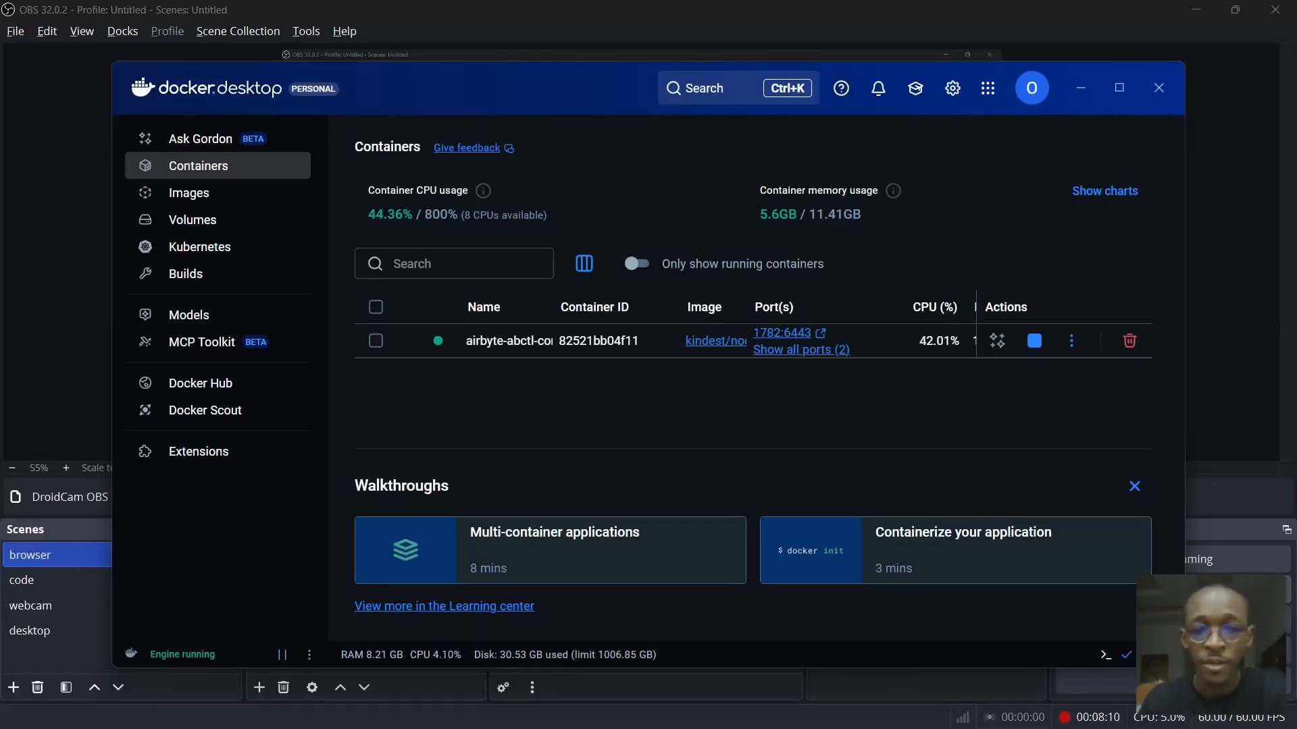
- Examine Docker Desktop's General and Resources settings, including the WSL 2 engine and Resource Saver options
click(953, 88)
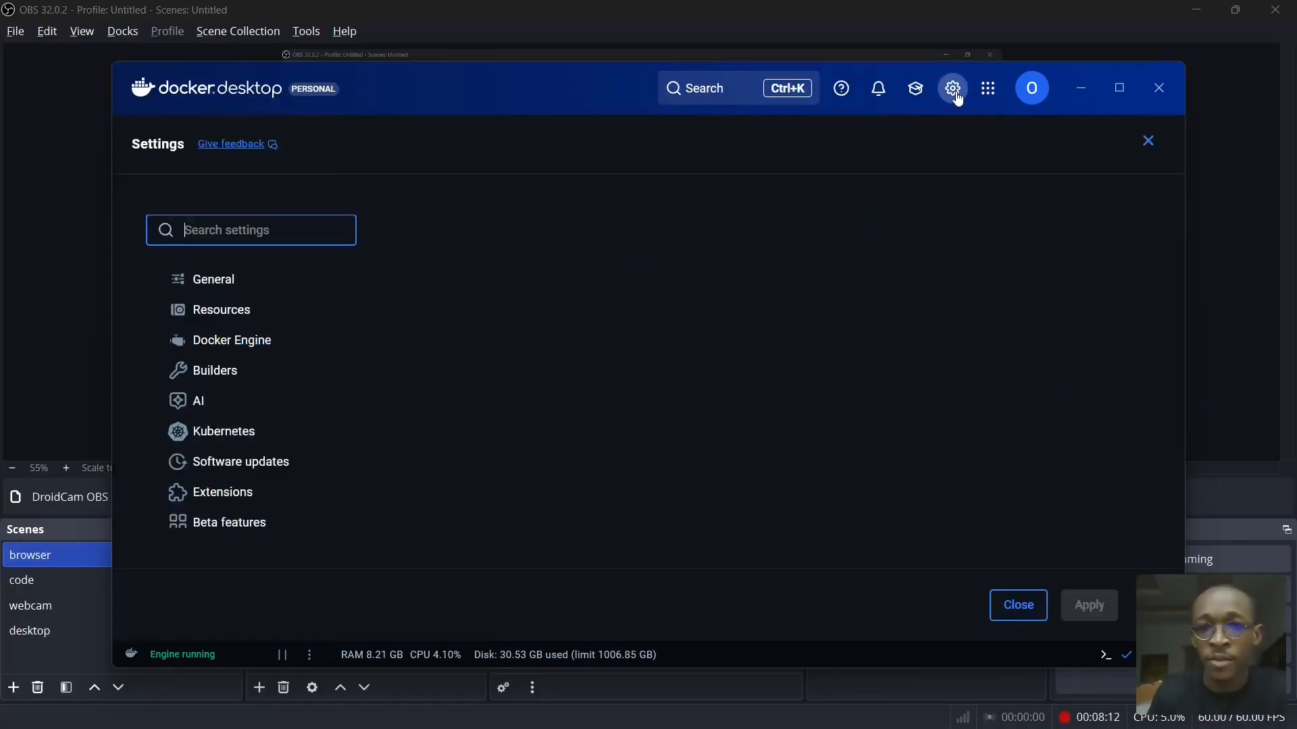
scroll(520, 290, down, 4)
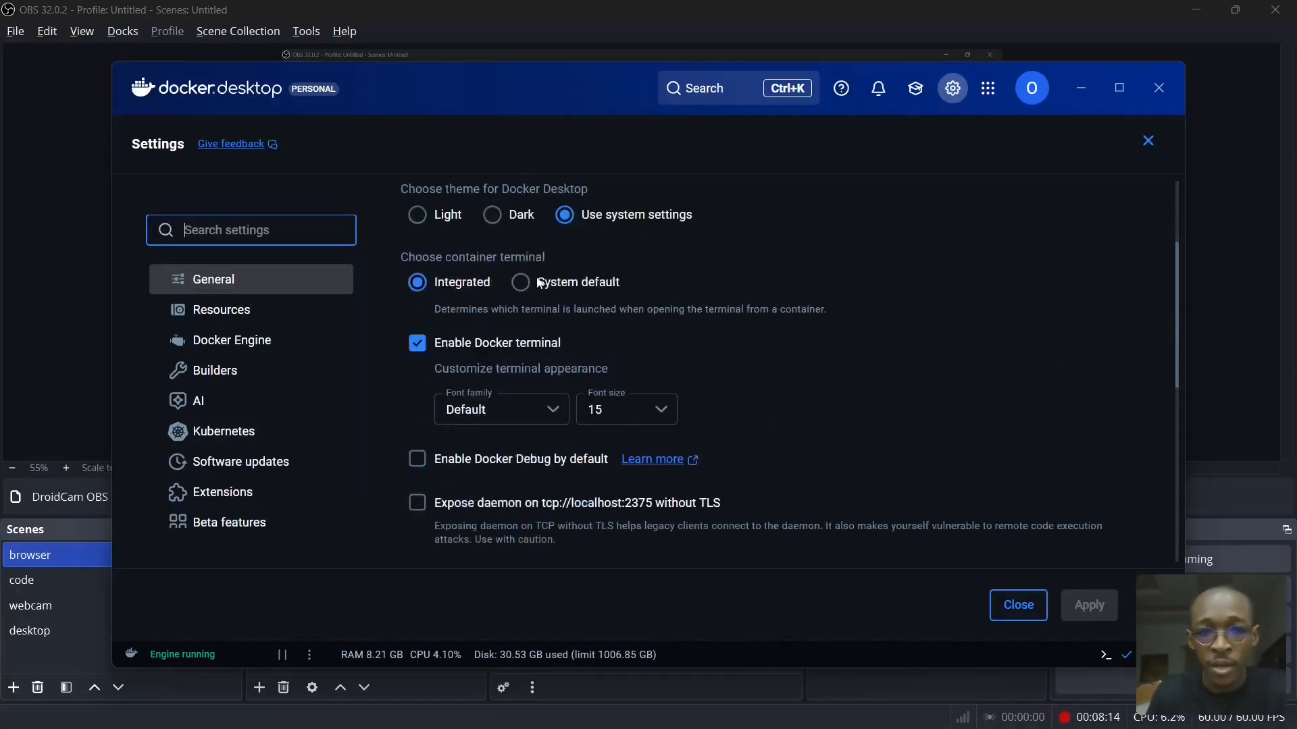
scroll(497, 325, down, 2)
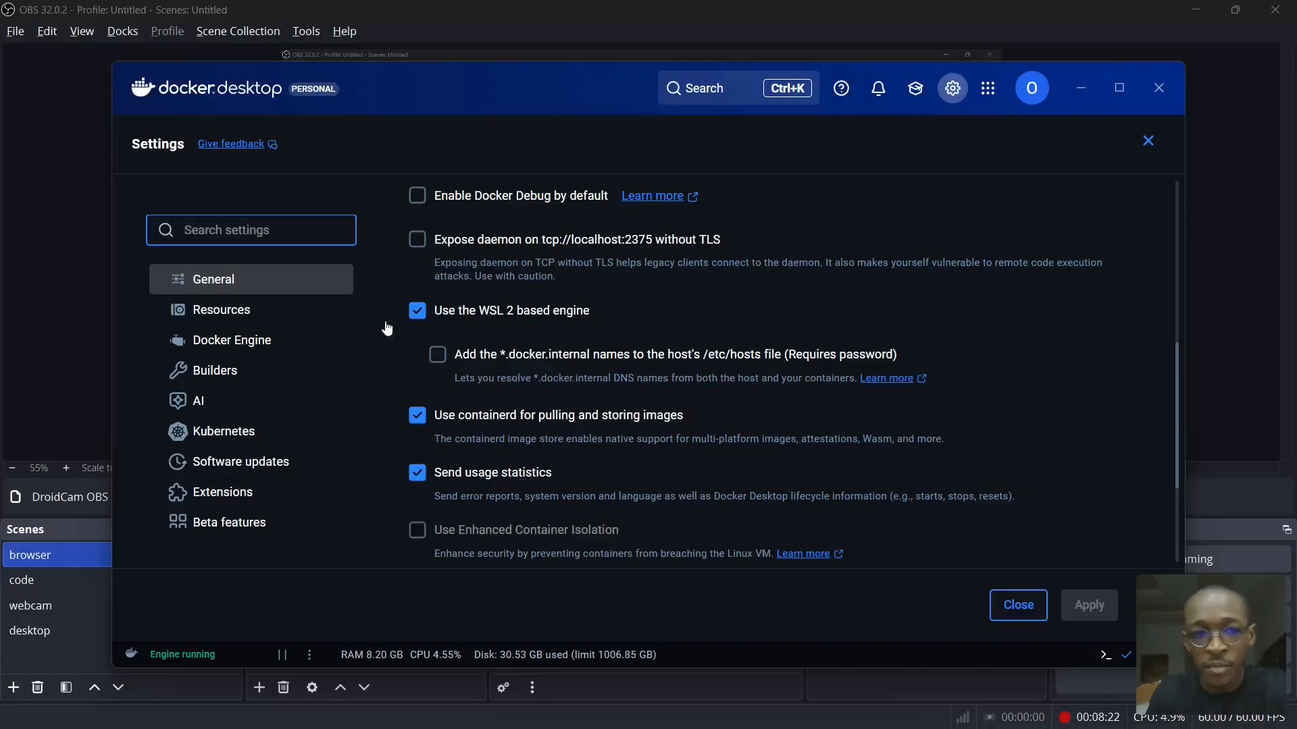
click(222, 317)
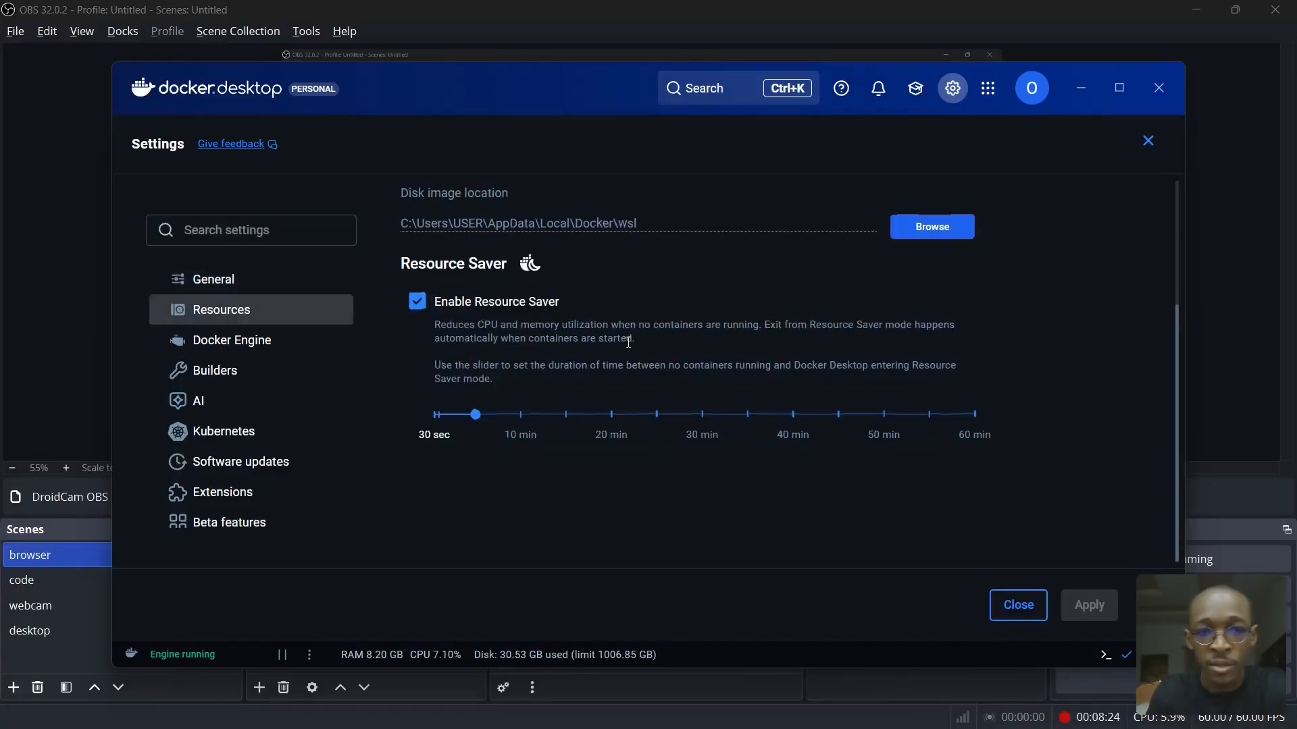
click(732, 278)
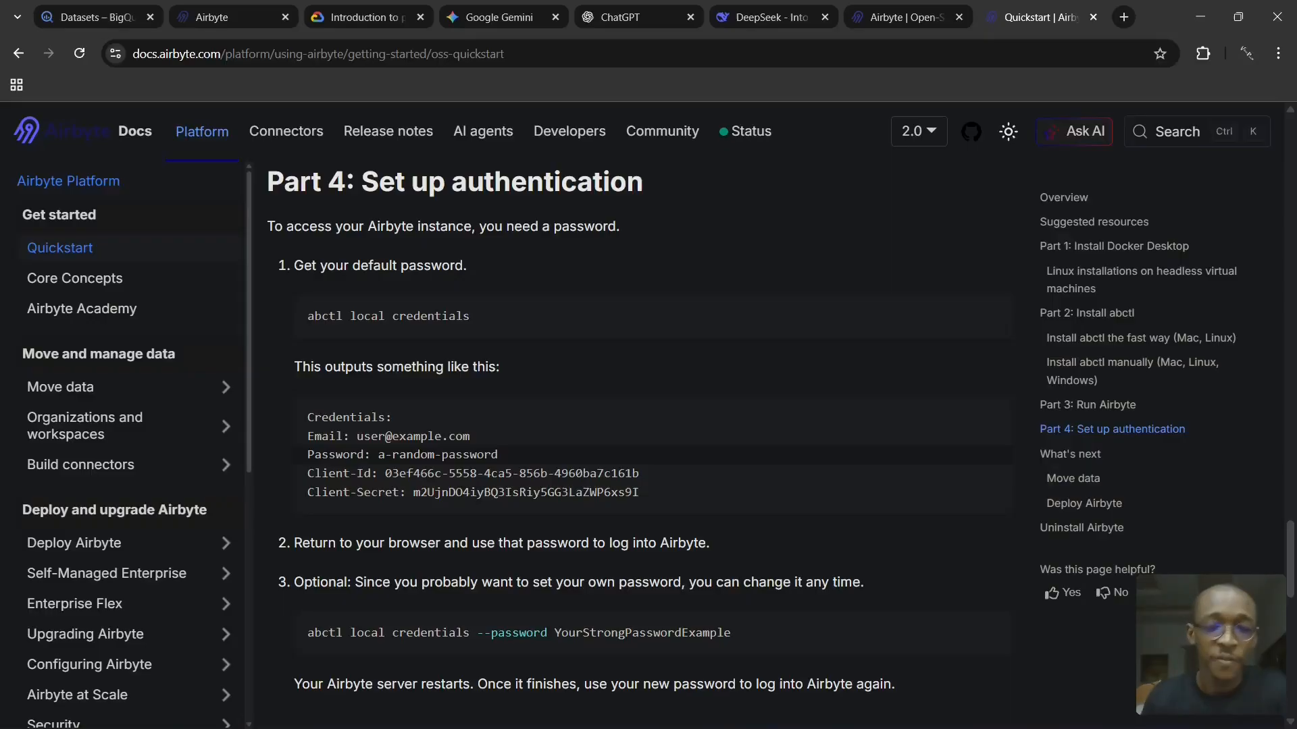
- Read the quickstart's localhost:8000 access notes and Part 4 on getting the default password with abctl local credentials
scroll(980, 541, up, 3)
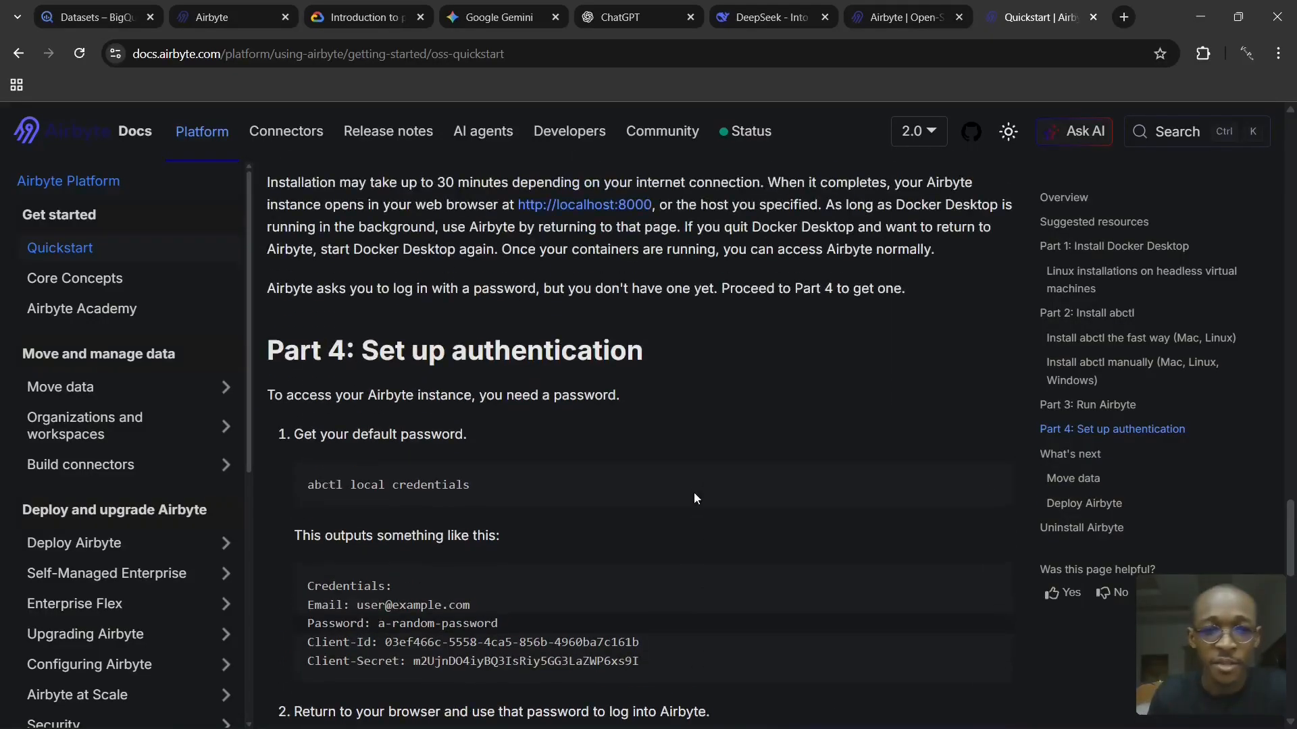
scroll(686, 458, up, 4)
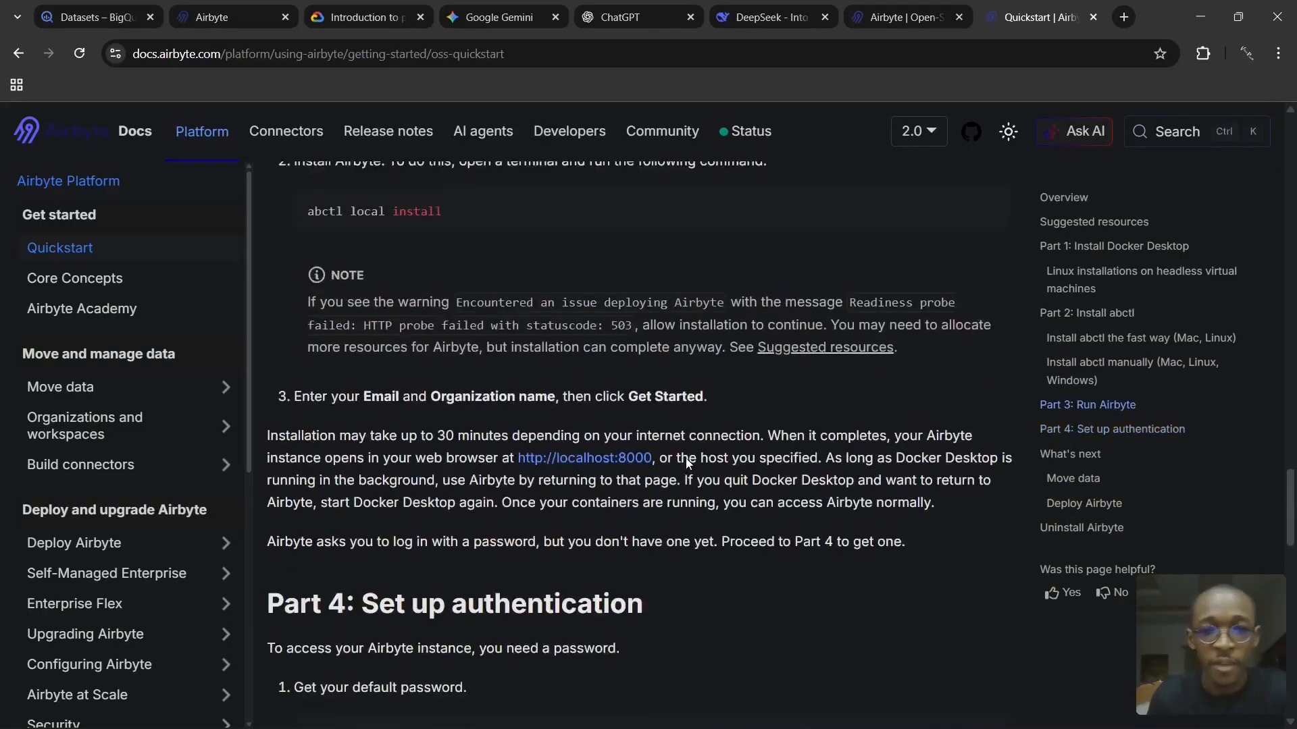
scroll(686, 458, down, 1)
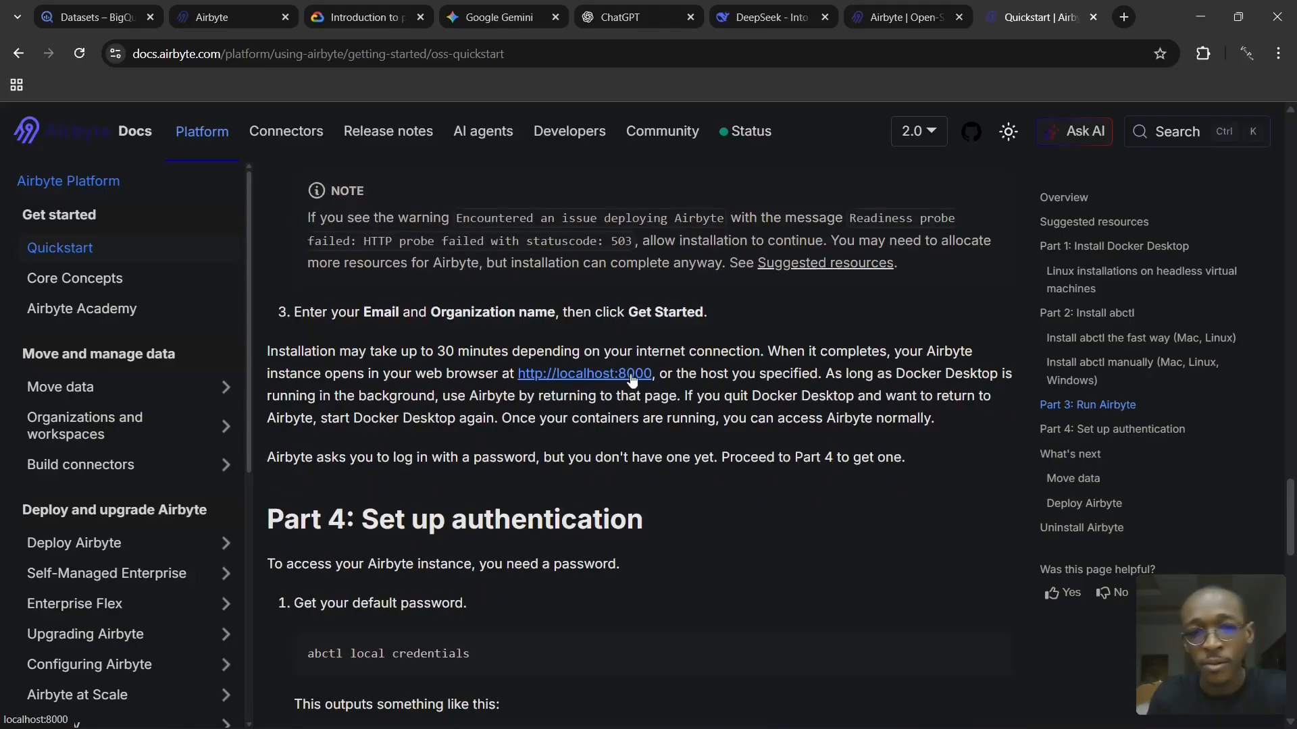
scroll(345, 337, down, 5)
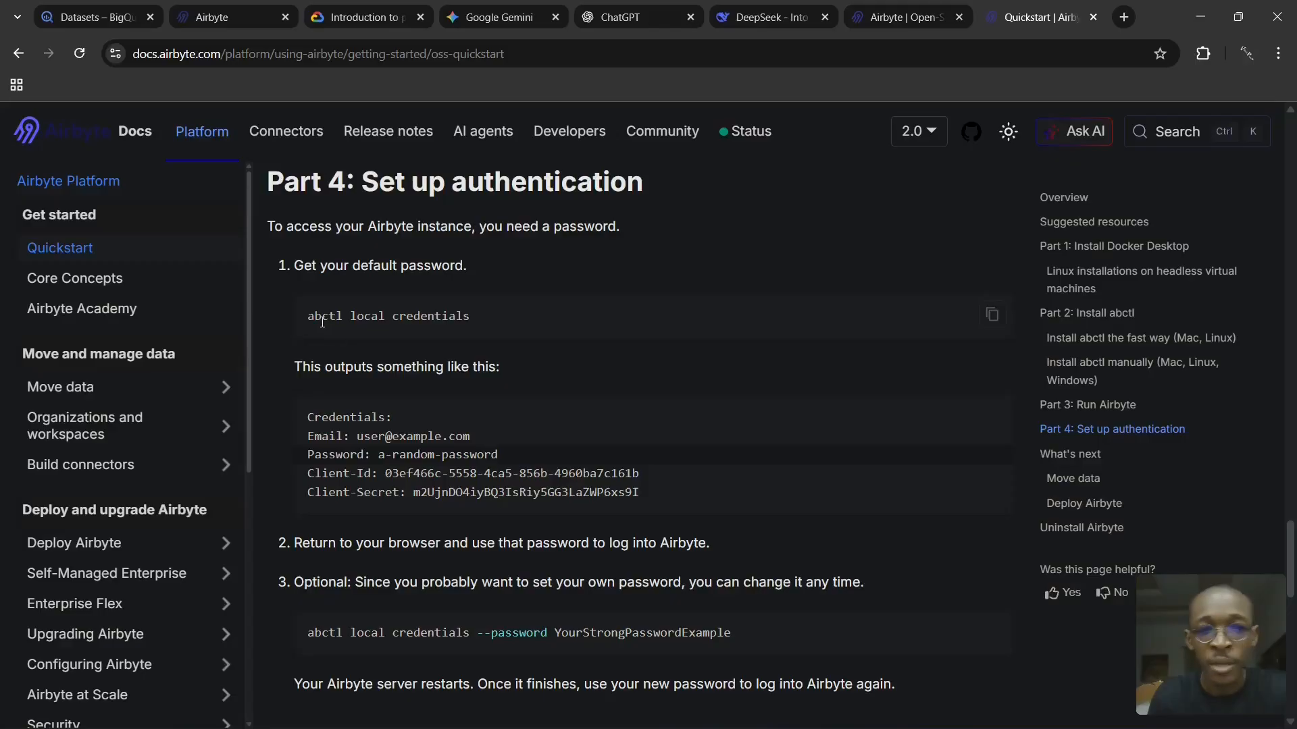
scroll(384, 426, down, 1)
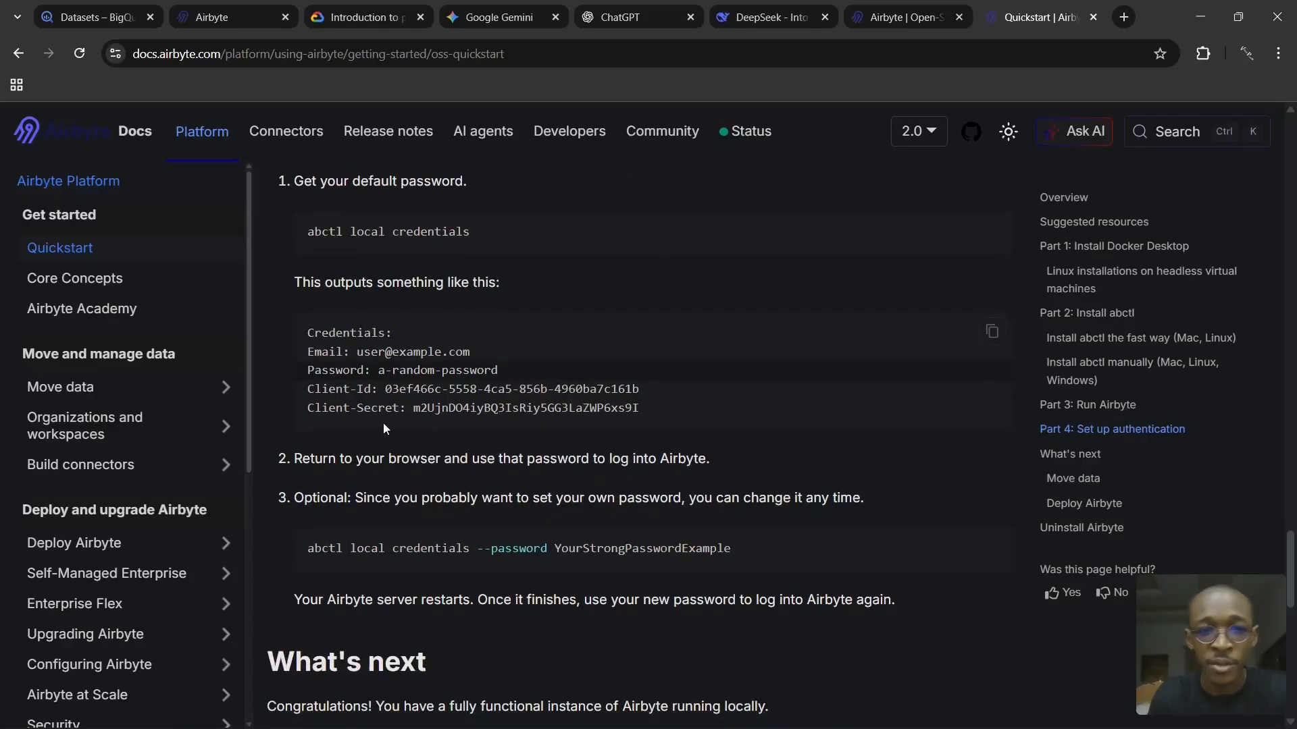
double_click(378, 370)
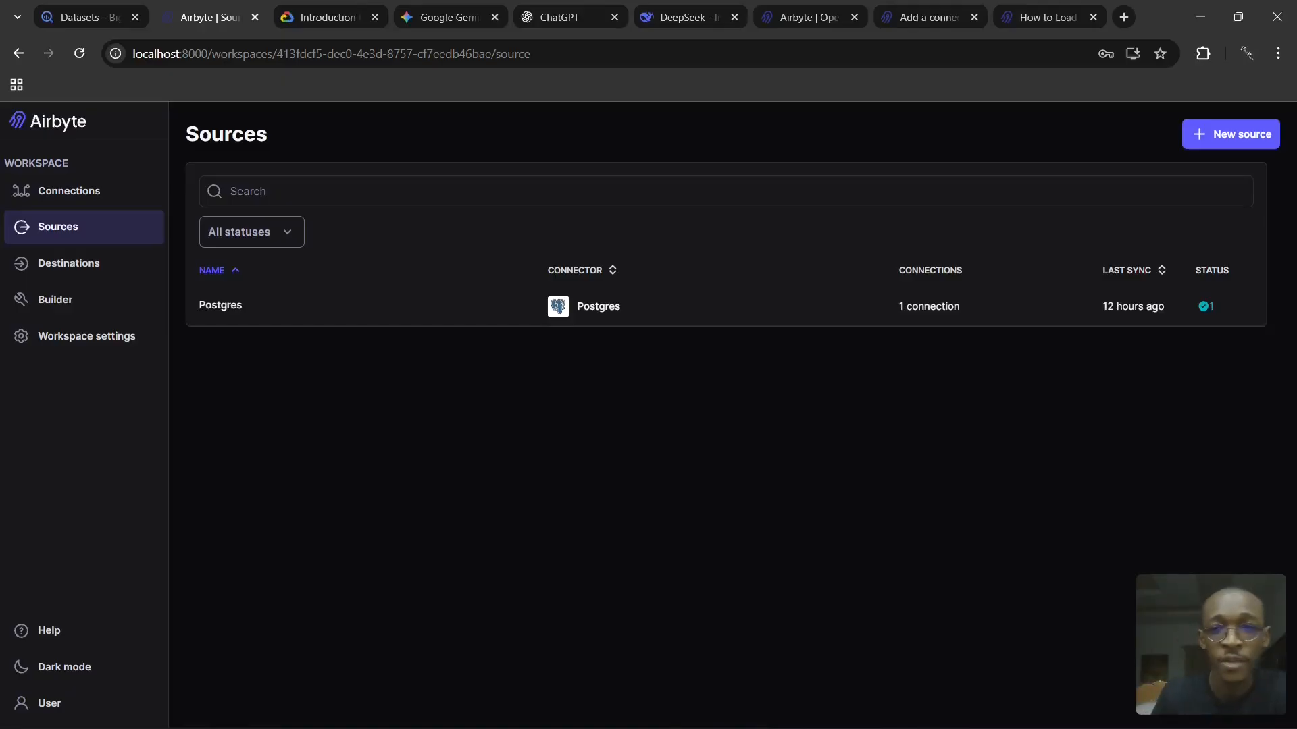
- Start a new source in the local Airbyte workspace, search for "pos" and choose the Postgres connector
click(1222, 135)
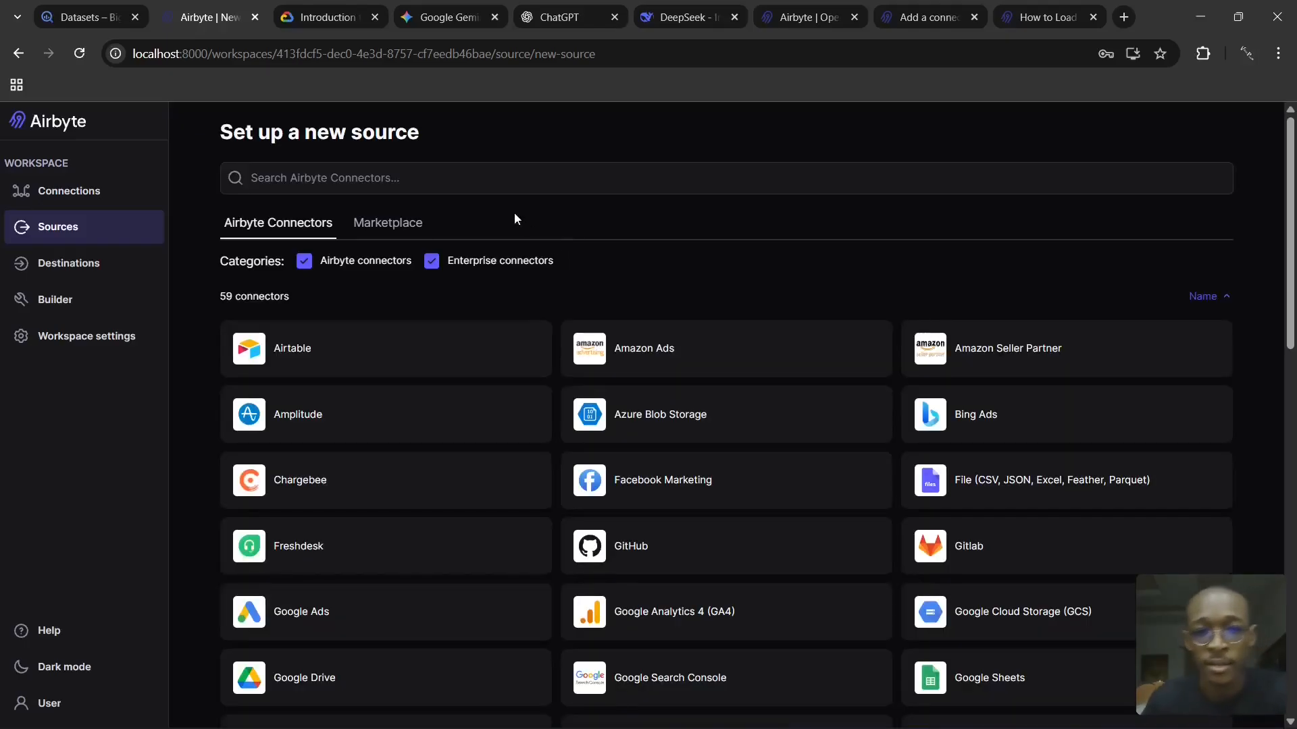
click(519, 183)
text(pos)
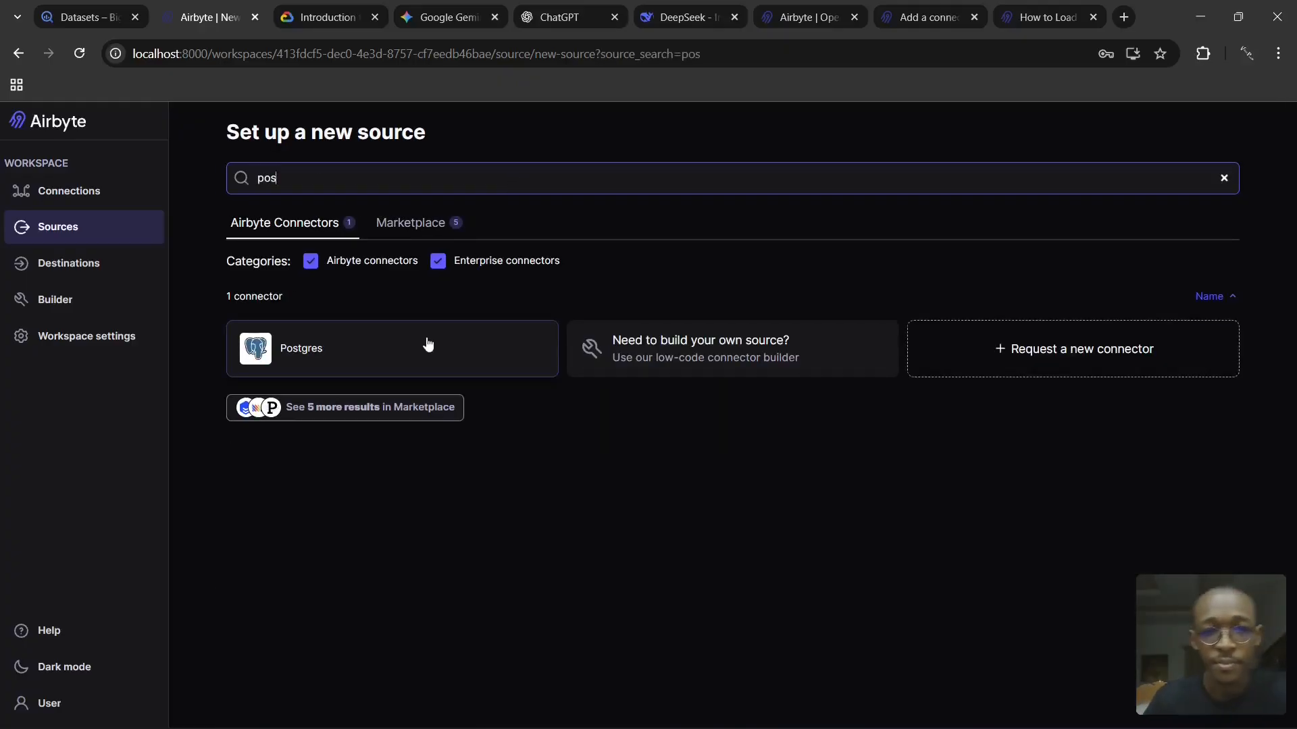
click(427, 343)
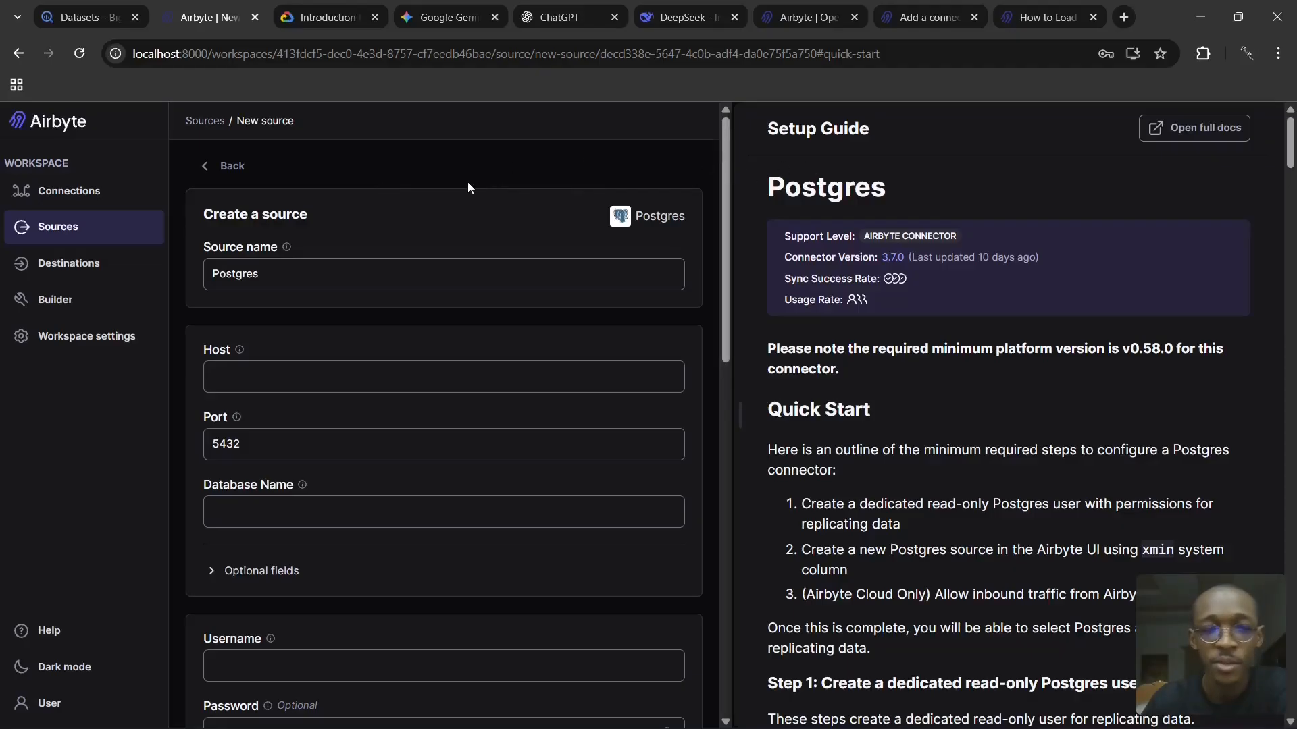
- Look through the Postgres source form and the setup guide's Quick Start instructions on creating a dedicated read-only user
scroll(379, 232, down, 9)
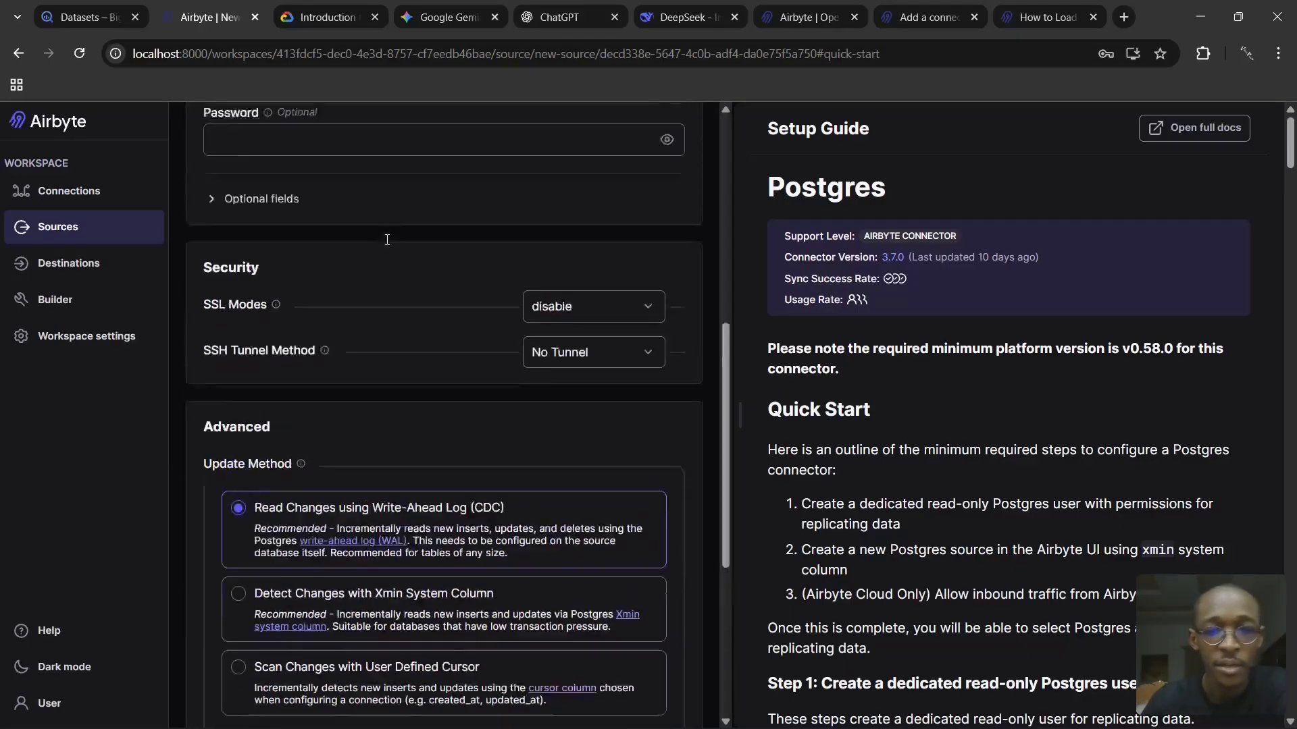
scroll(387, 240, up, 8)
scroll(387, 240, up, 2)
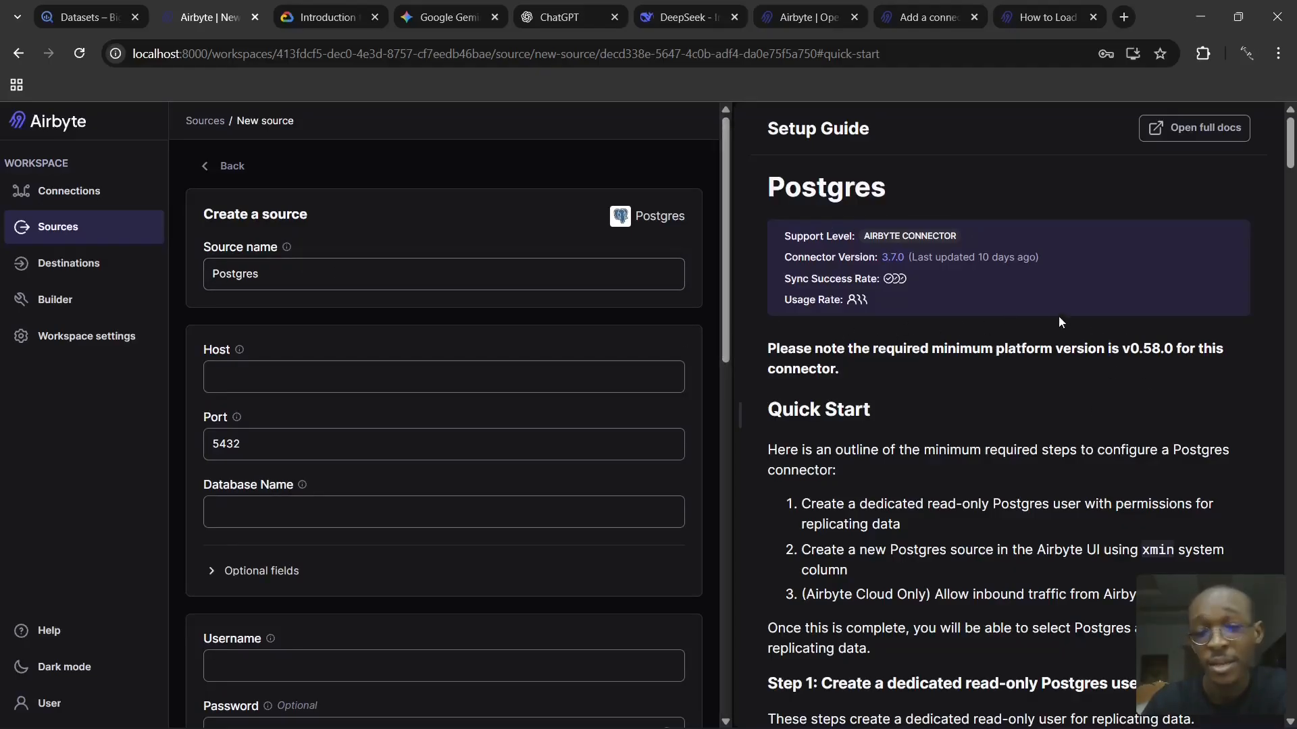
scroll(1057, 317, down, 3)
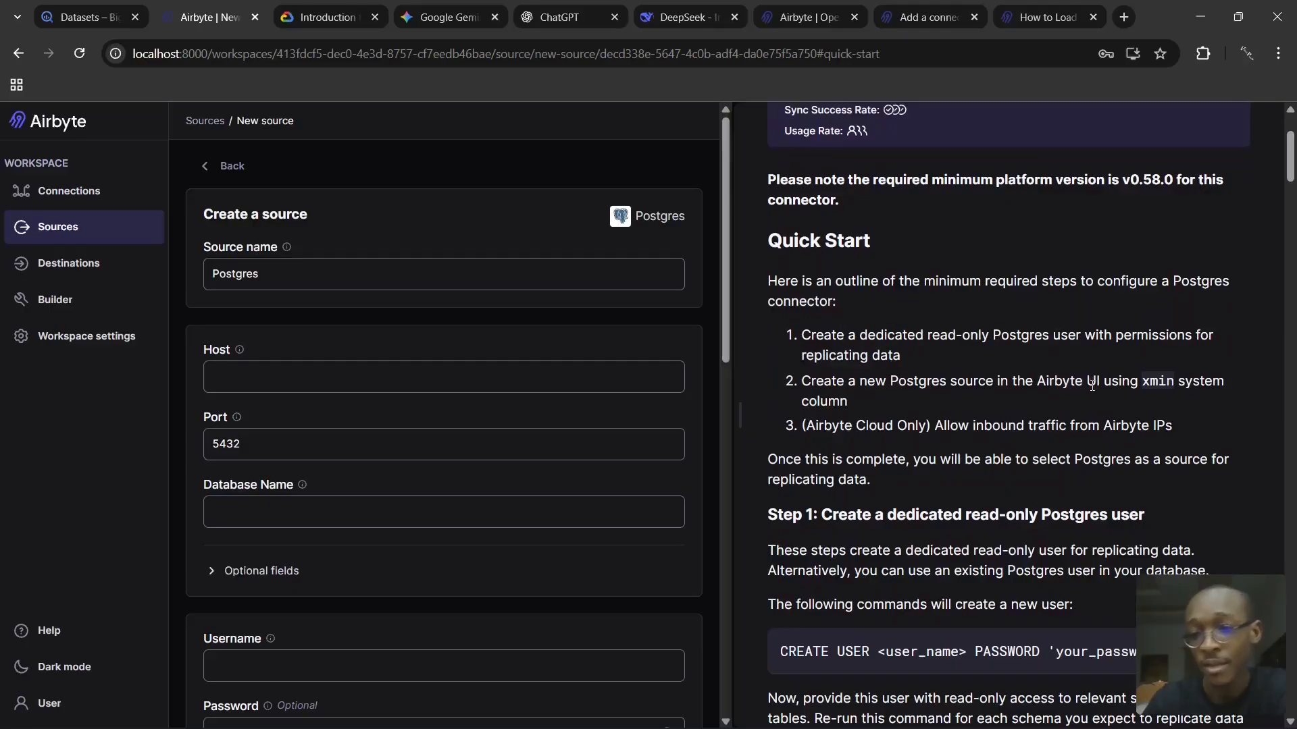
scroll(974, 275, down, 1)
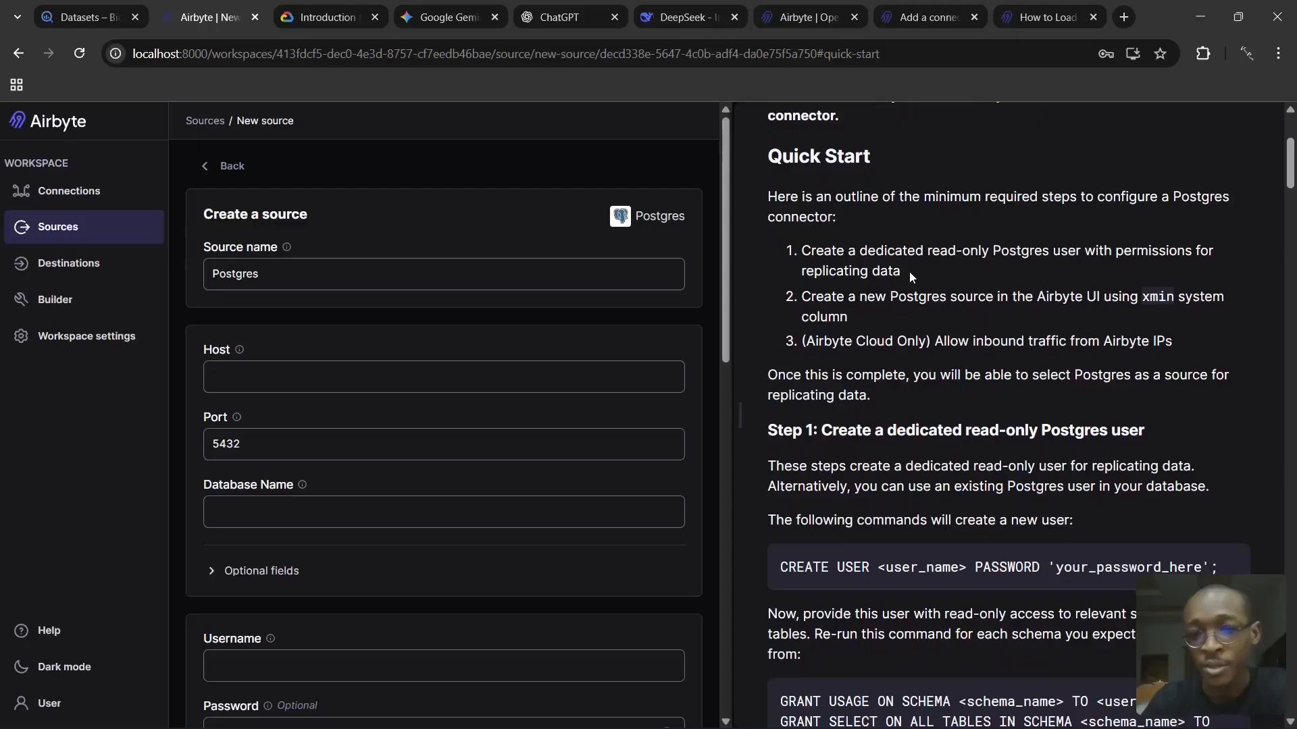
drag(907, 272, 807, 253)
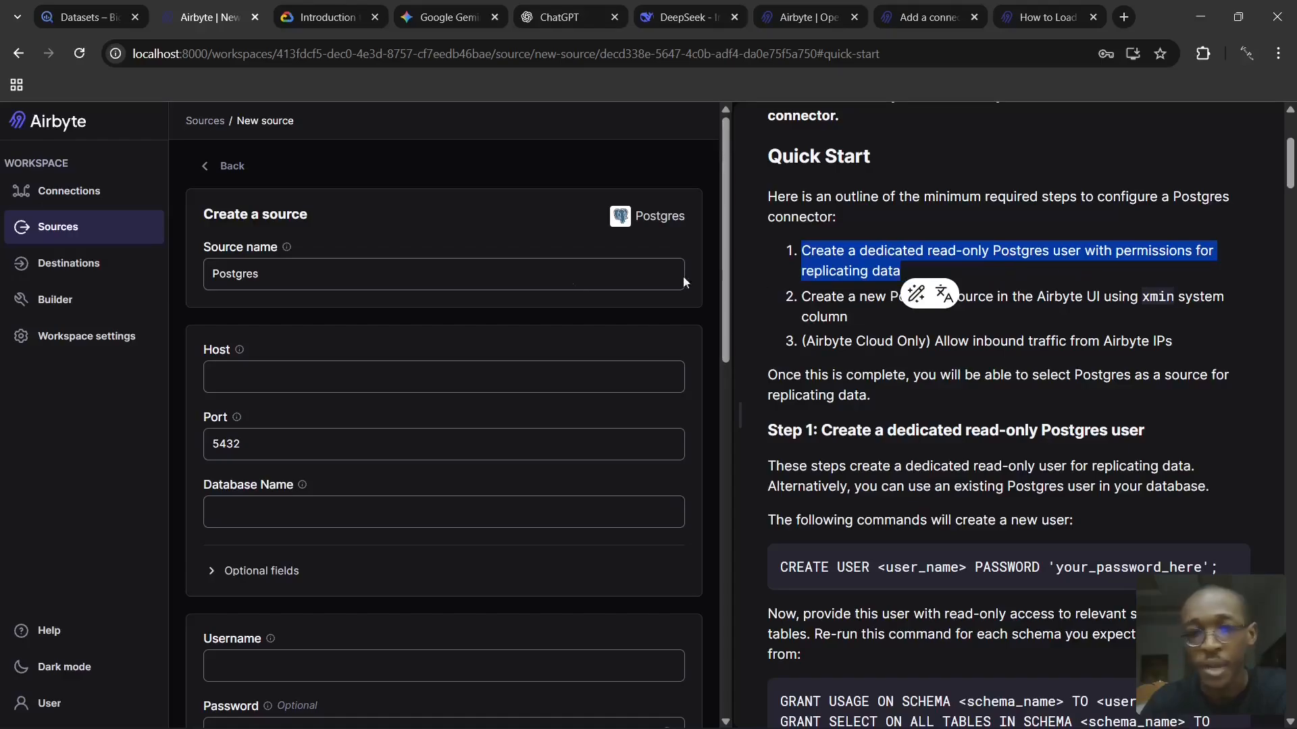
click(1034, 289)
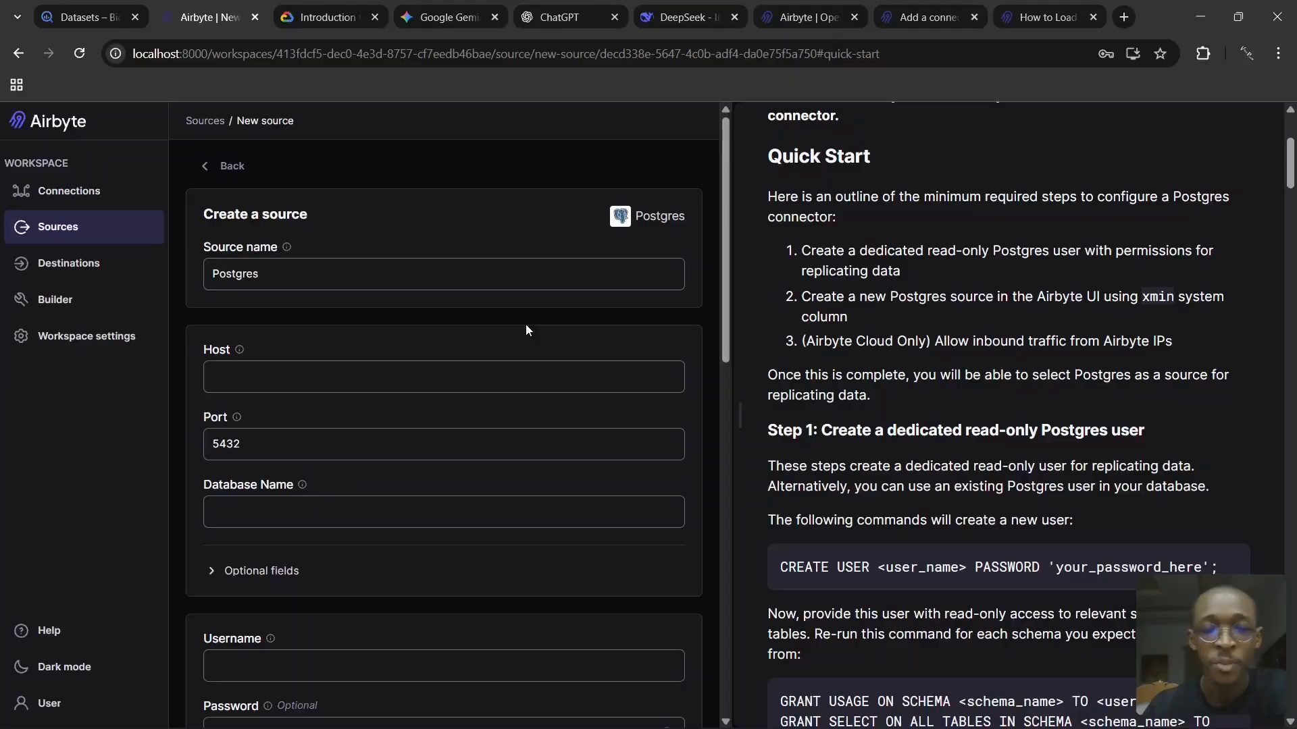
- Enter localHost as the host of the Postgres source
click(513, 377)
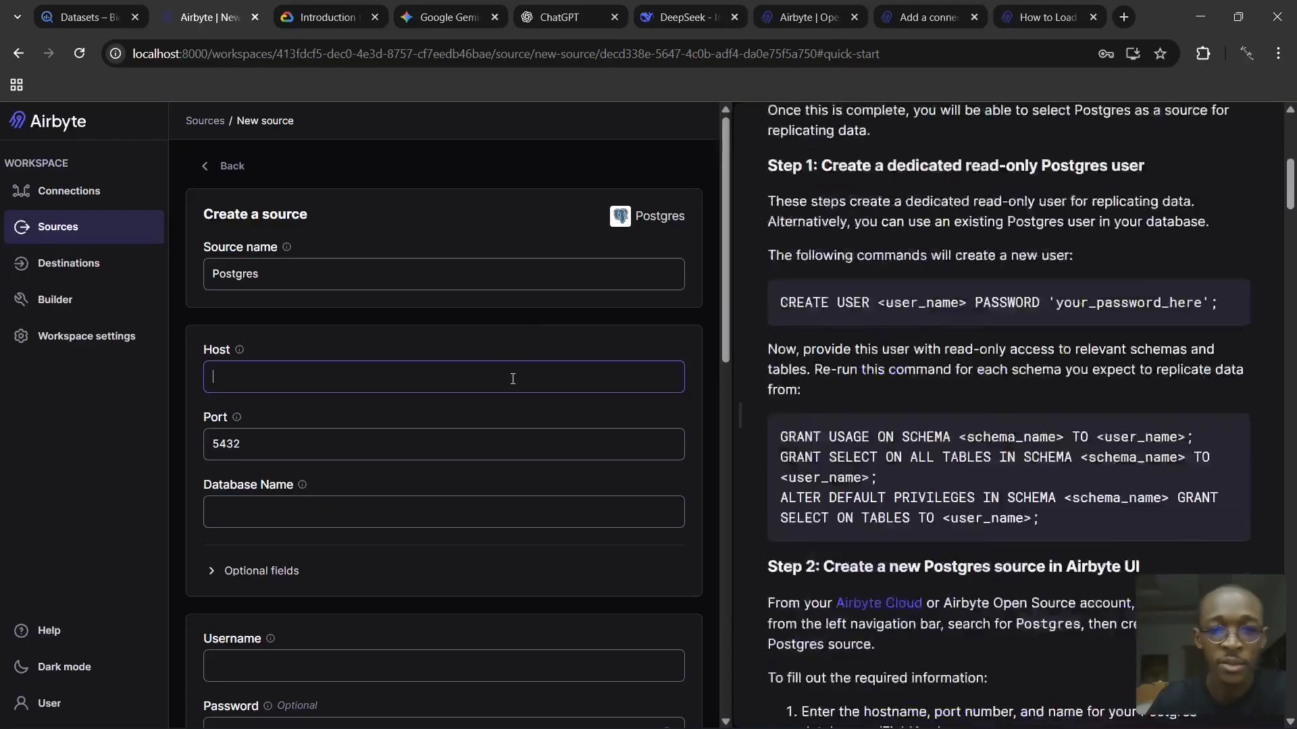
text(lo)
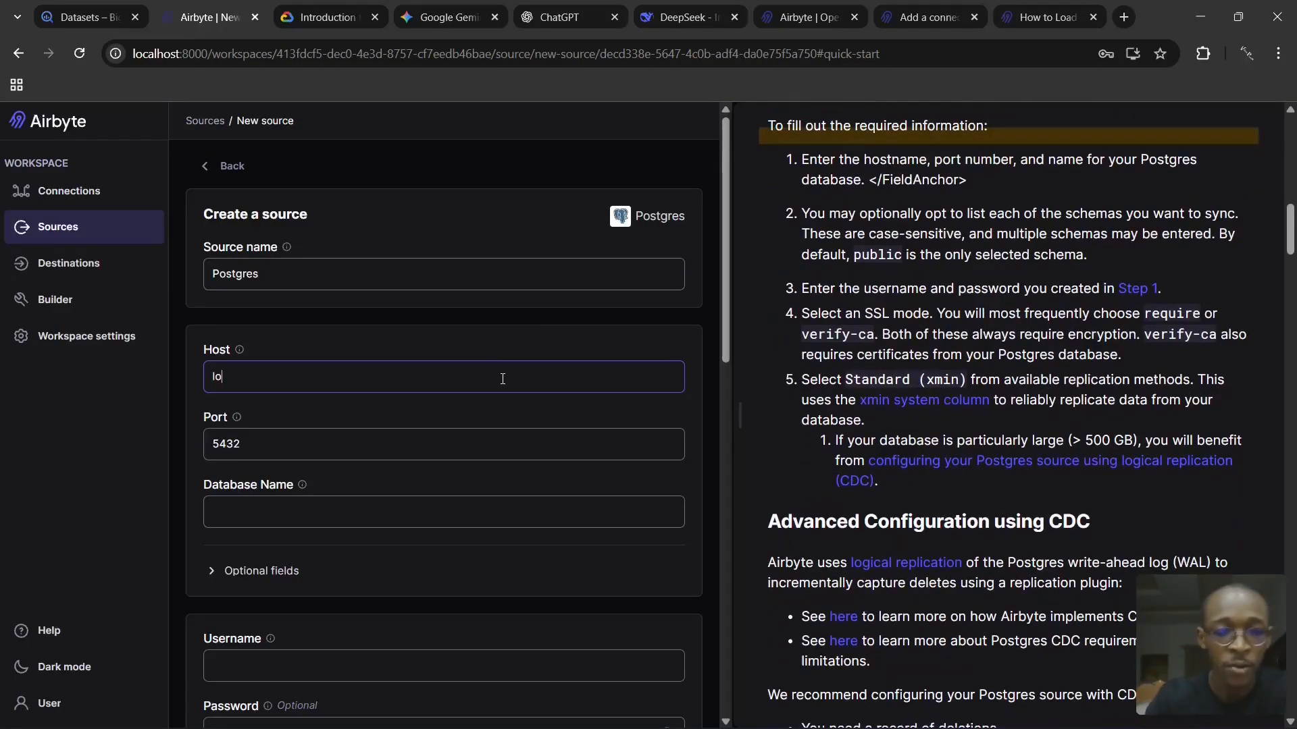
text(calHo)
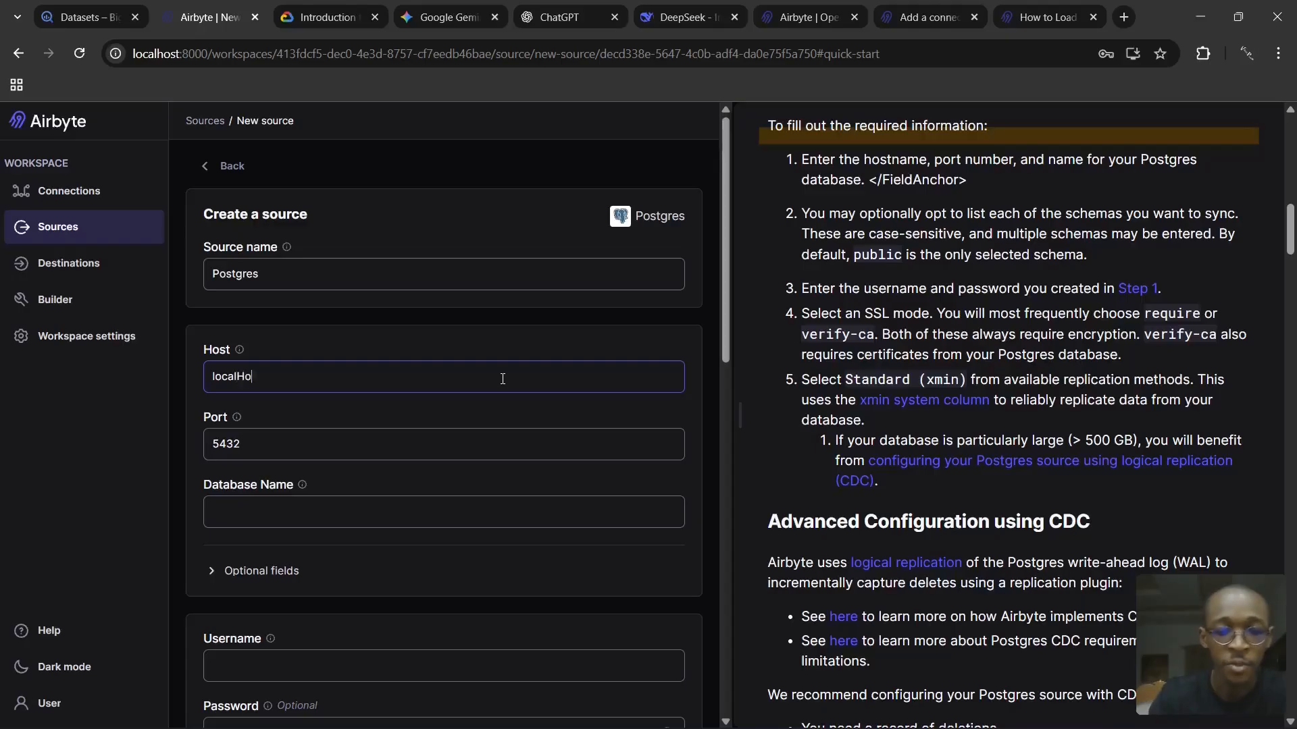
text(st)
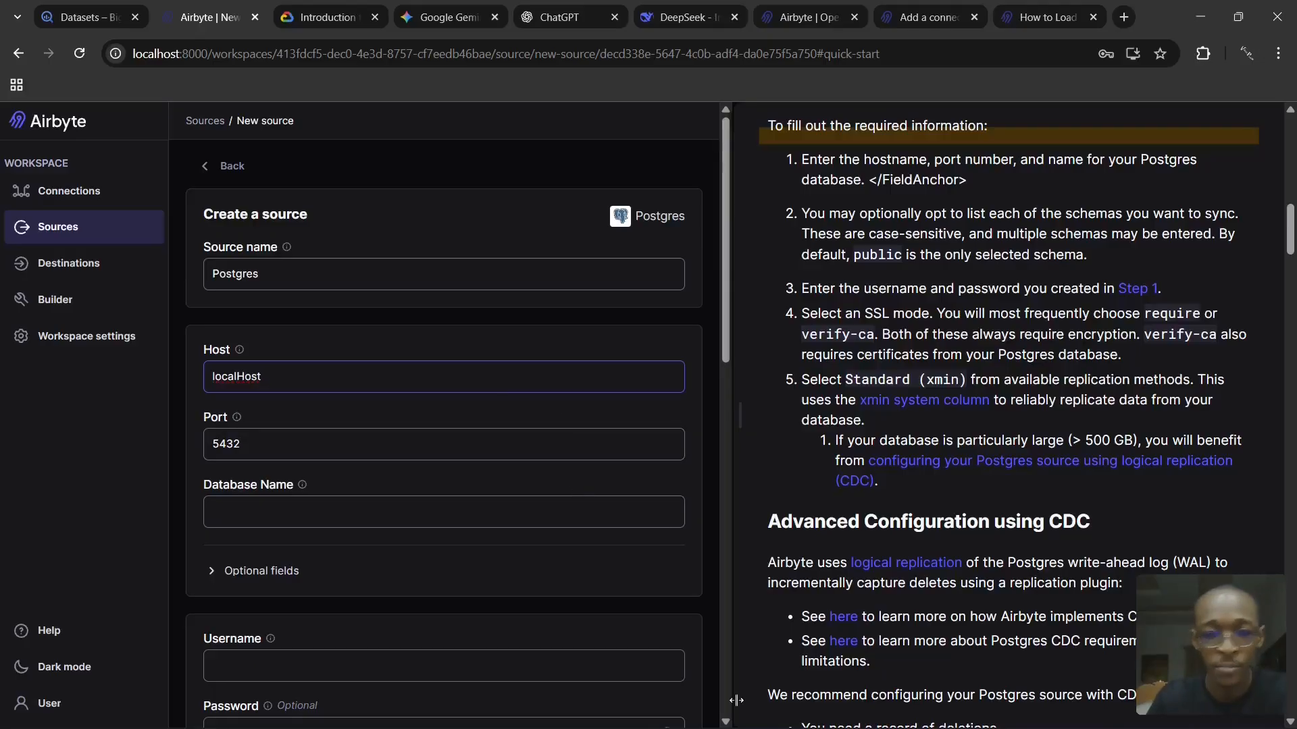
- Switch to the Pictures folder in File Explorer and view the screenshot of the Postgres source's failed configuration check
key(alt+Tab)
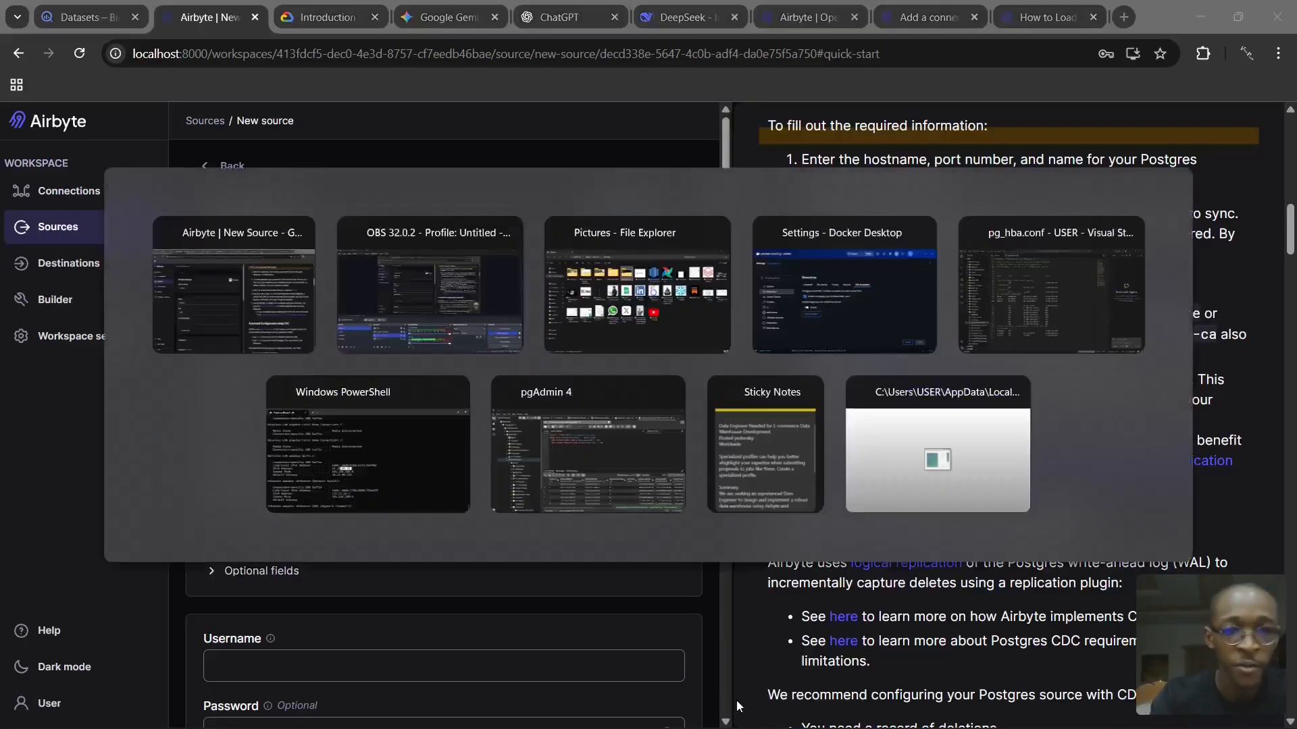
key(alt+Tab)
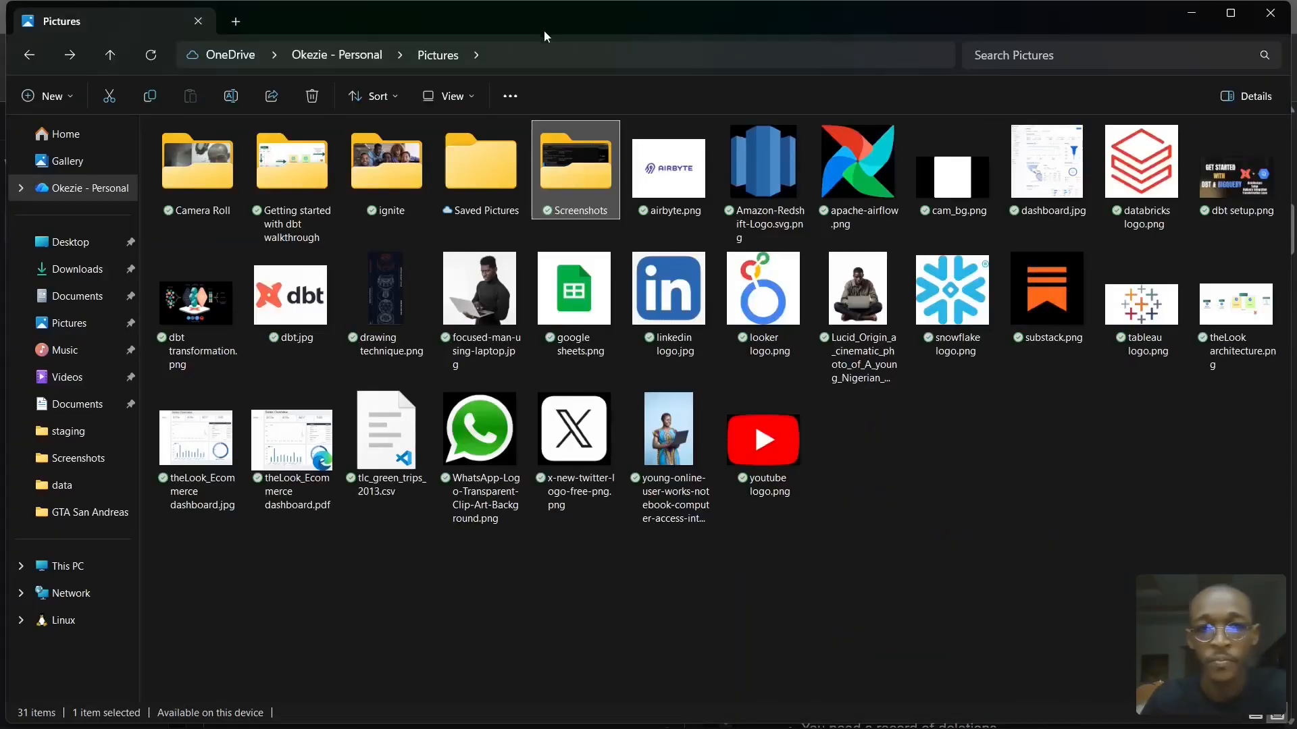
key(alt+Tab)
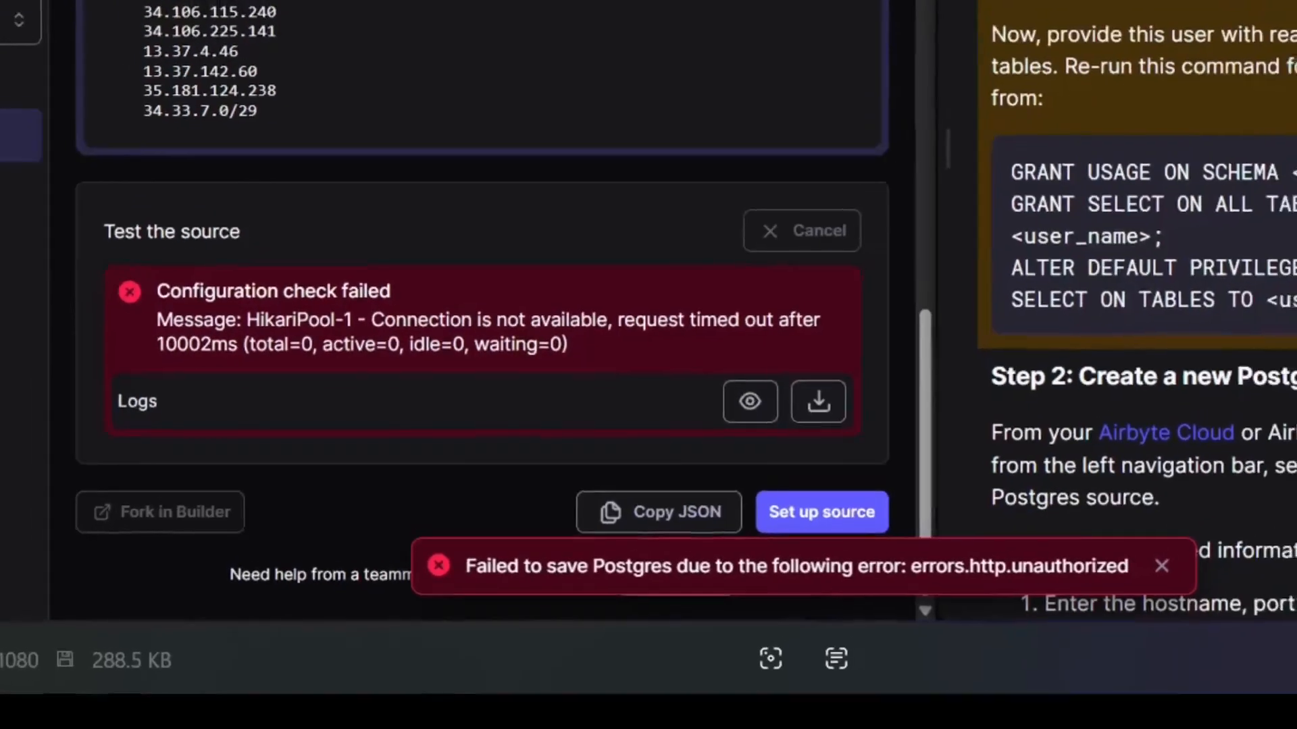
- Close the error screenshot and review the host, port, database, credentials and security settings in Airbyte's Postgres source form
click(1296, 0)
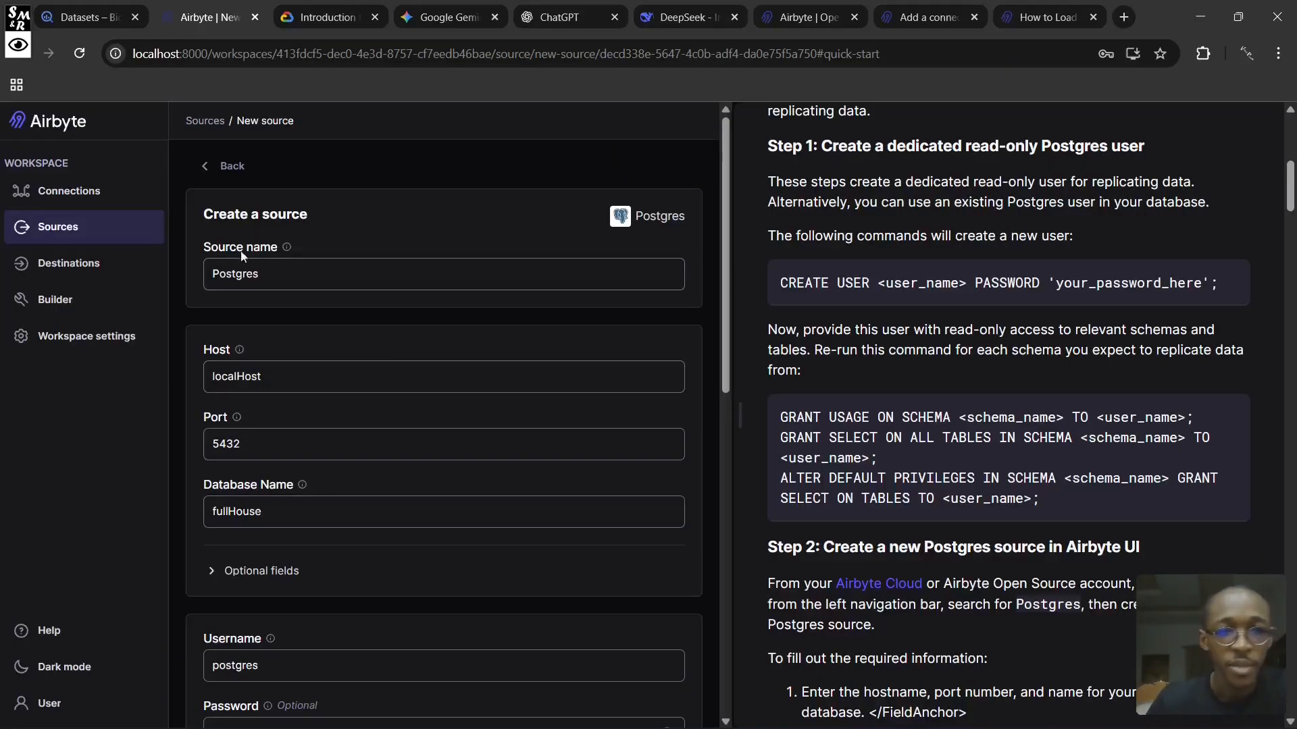
scroll(233, 309, down, 3)
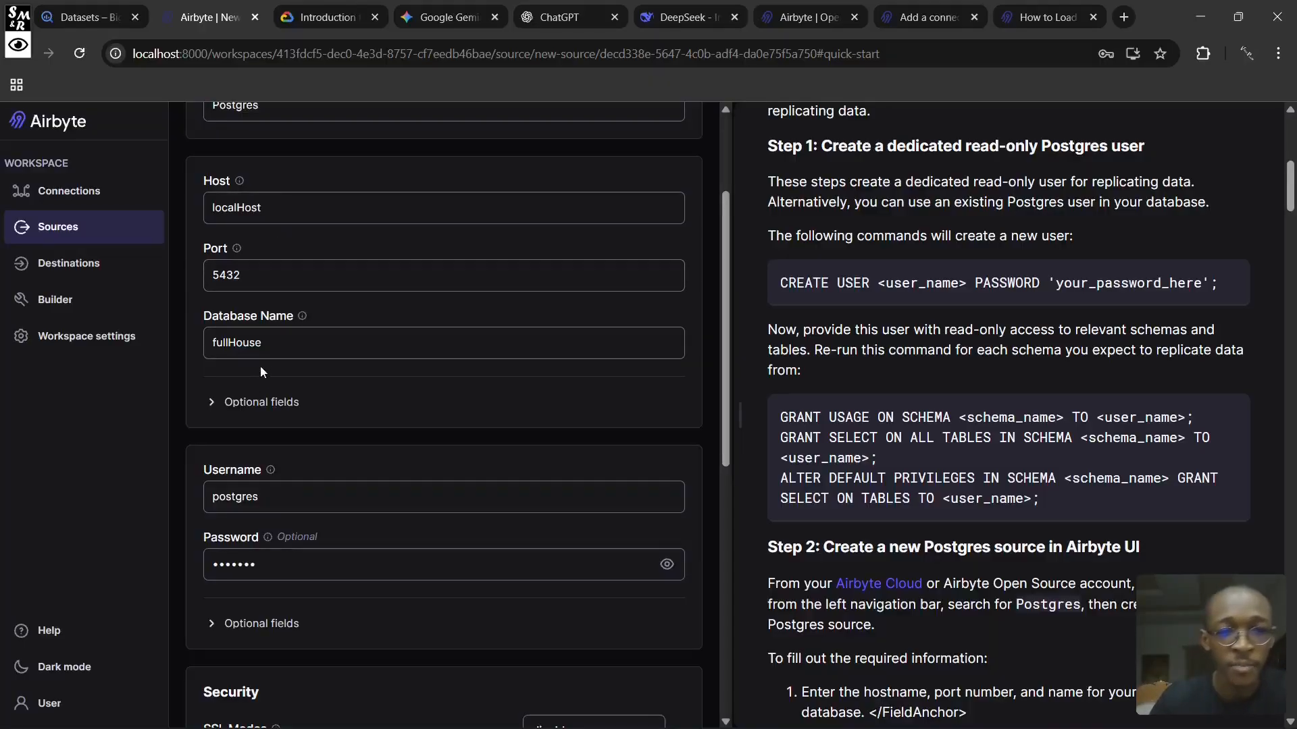
scroll(277, 338, down, 1)
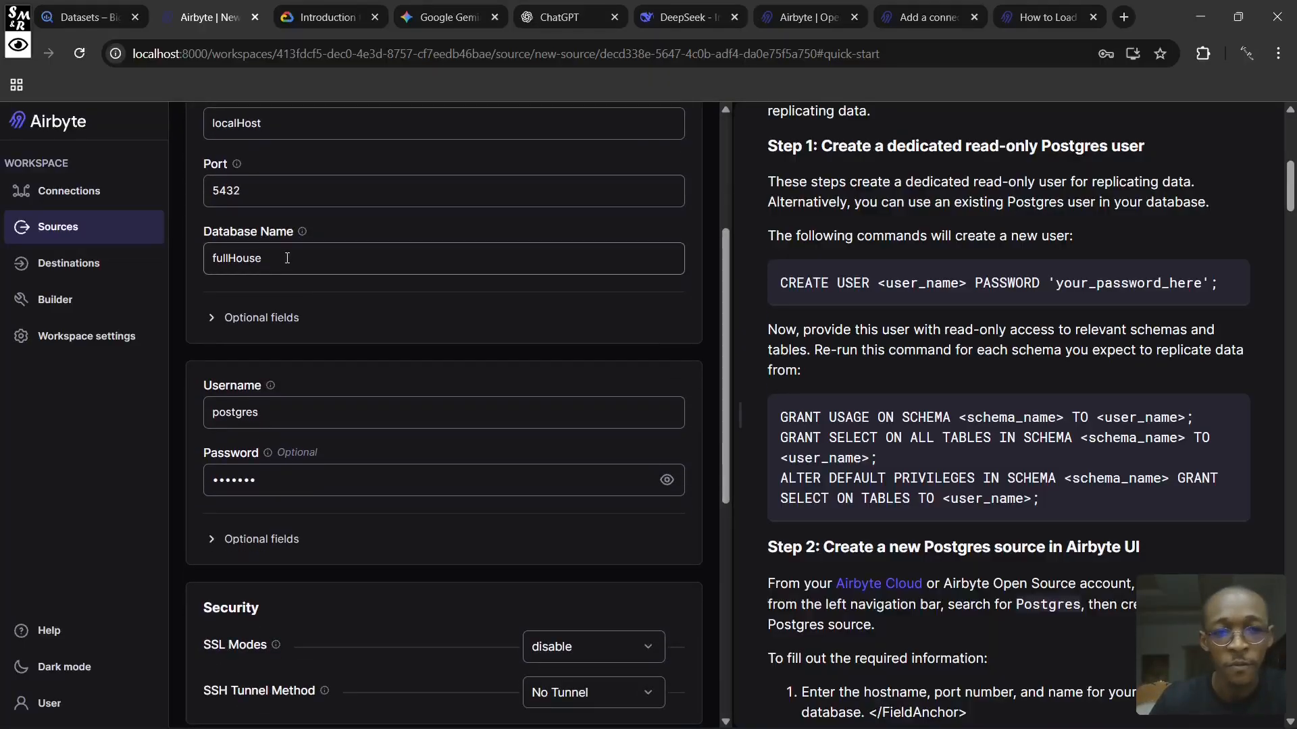
scroll(256, 365, down, 1)
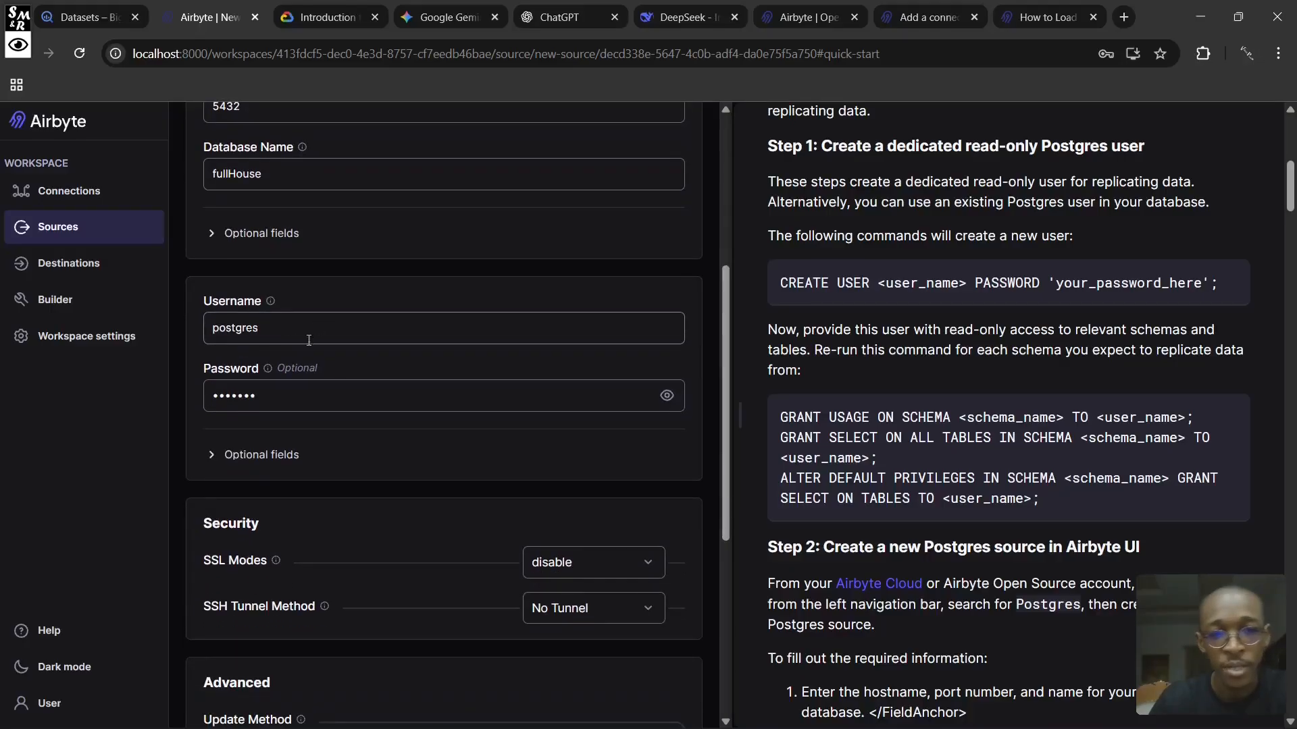
scroll(303, 400, down, 5)
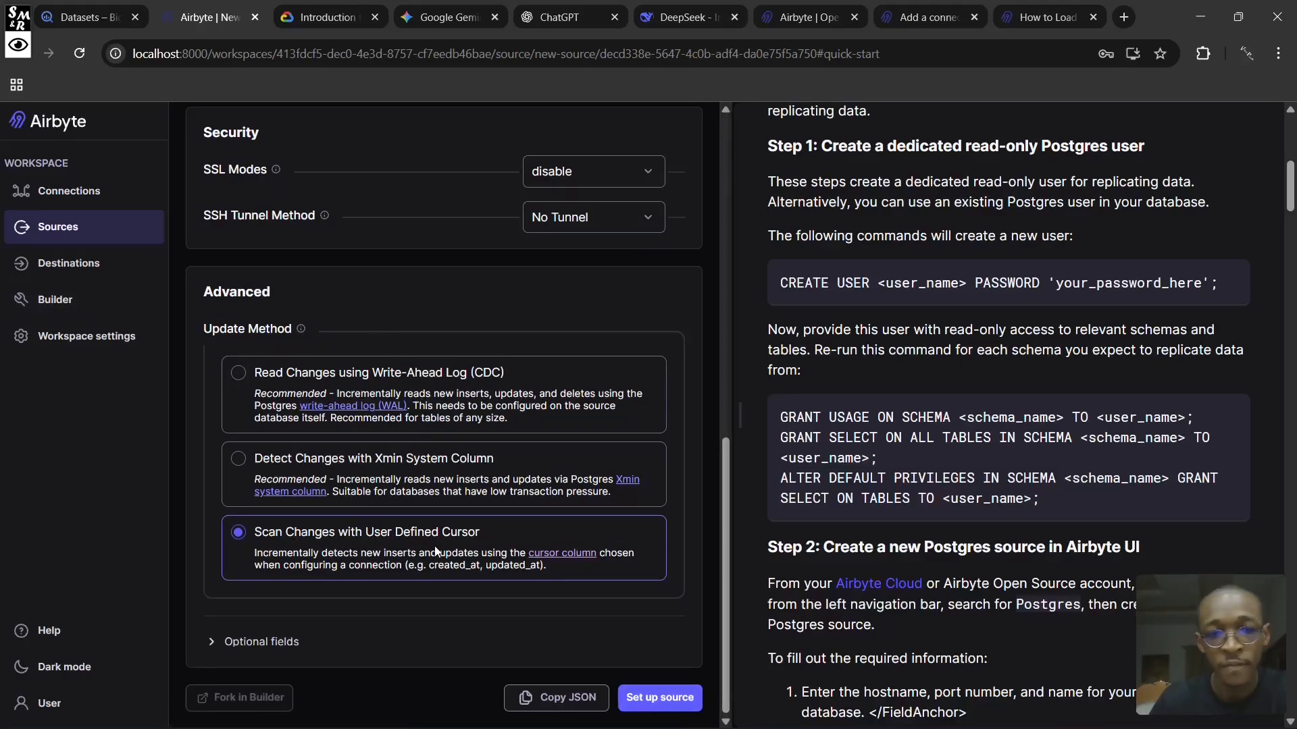
click(460, 399)
scroll(407, 382, down, 2)
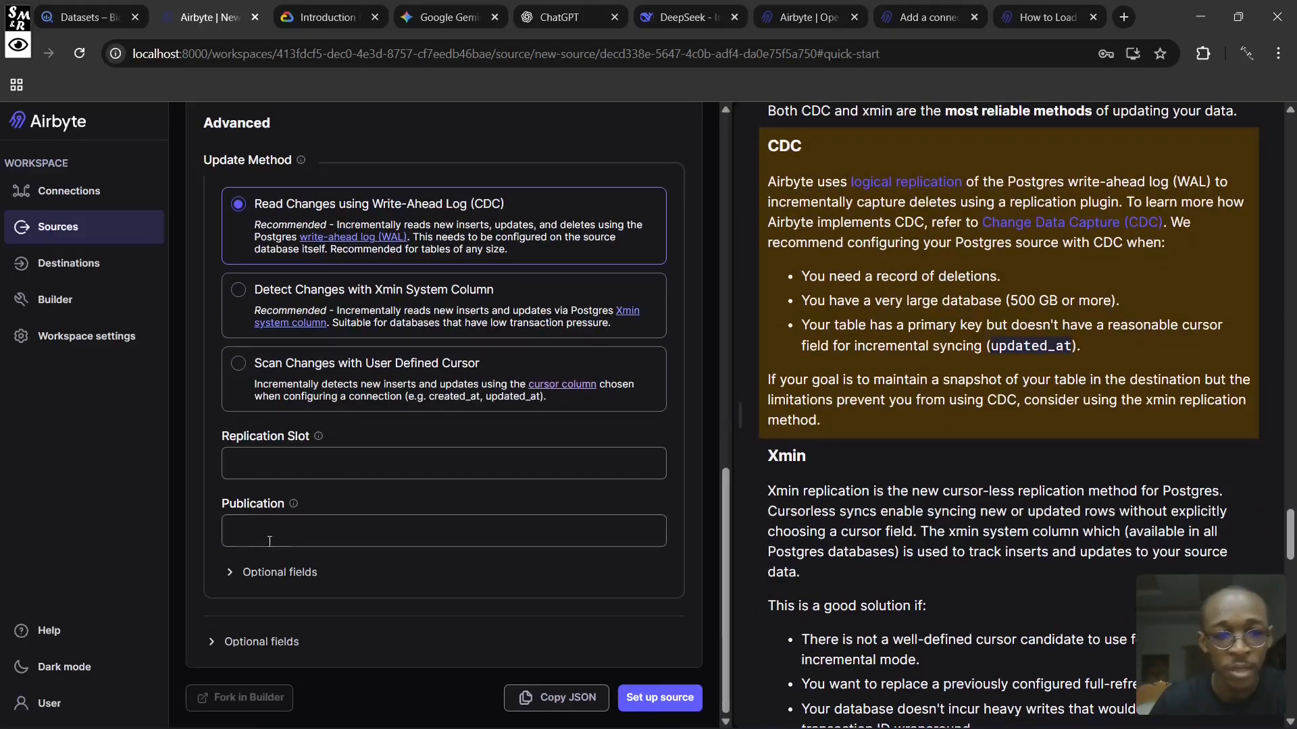
click(378, 383)
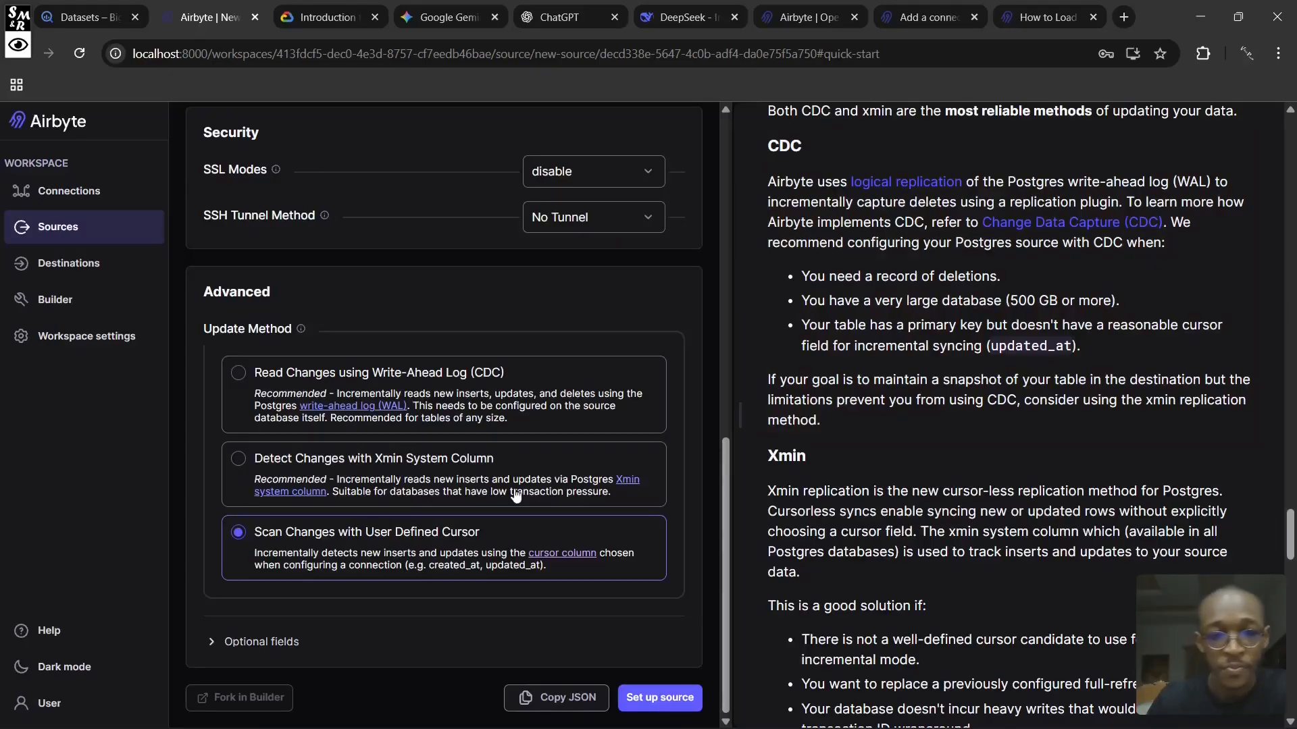
- Try to set up the Postgres source, dismiss the error notification and open the source's host for editing
click(662, 699)
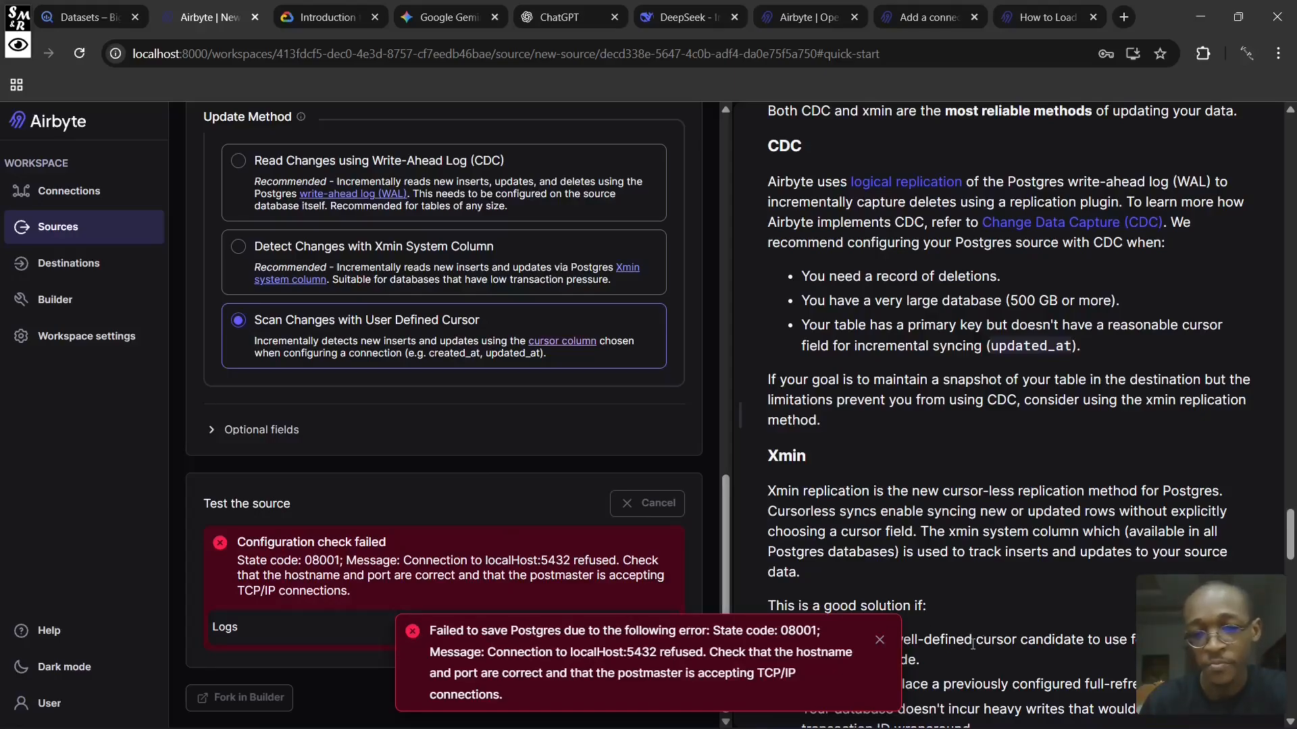
click(879, 639)
scroll(323, 482, up, 10)
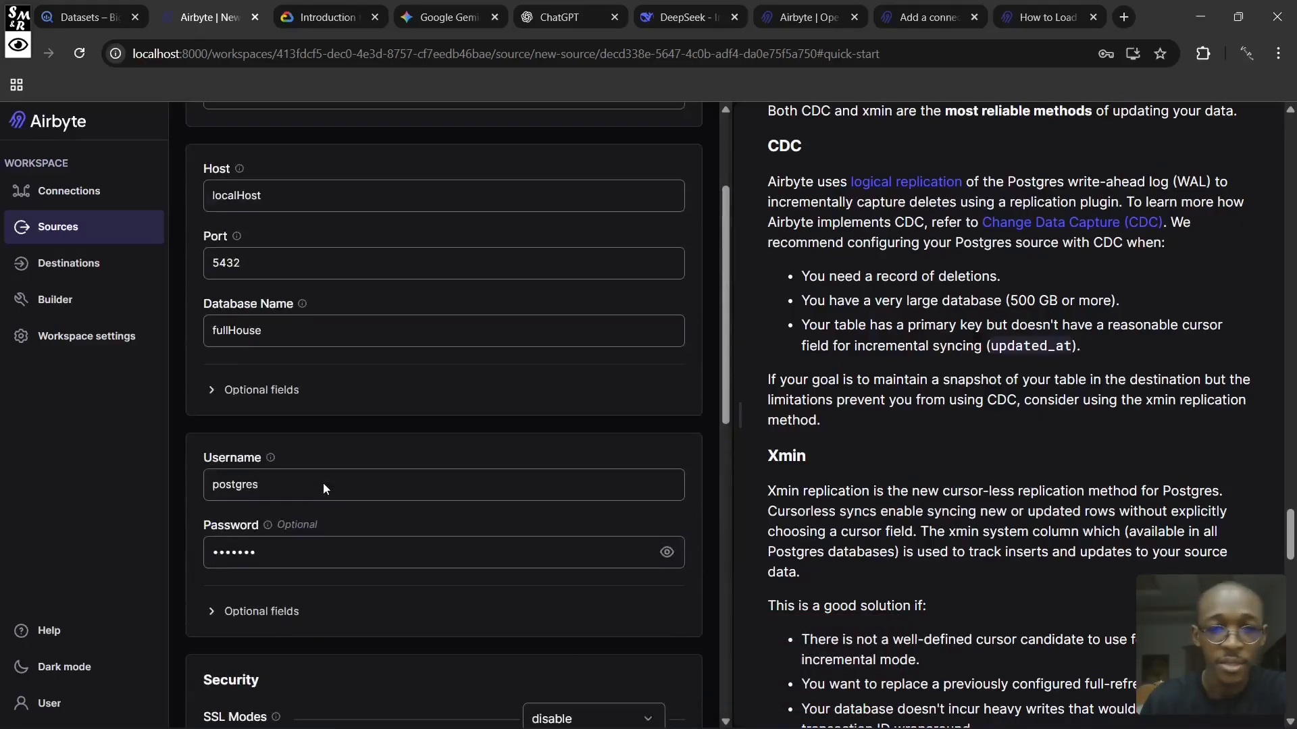
scroll(323, 484, up, 3)
click(262, 376)
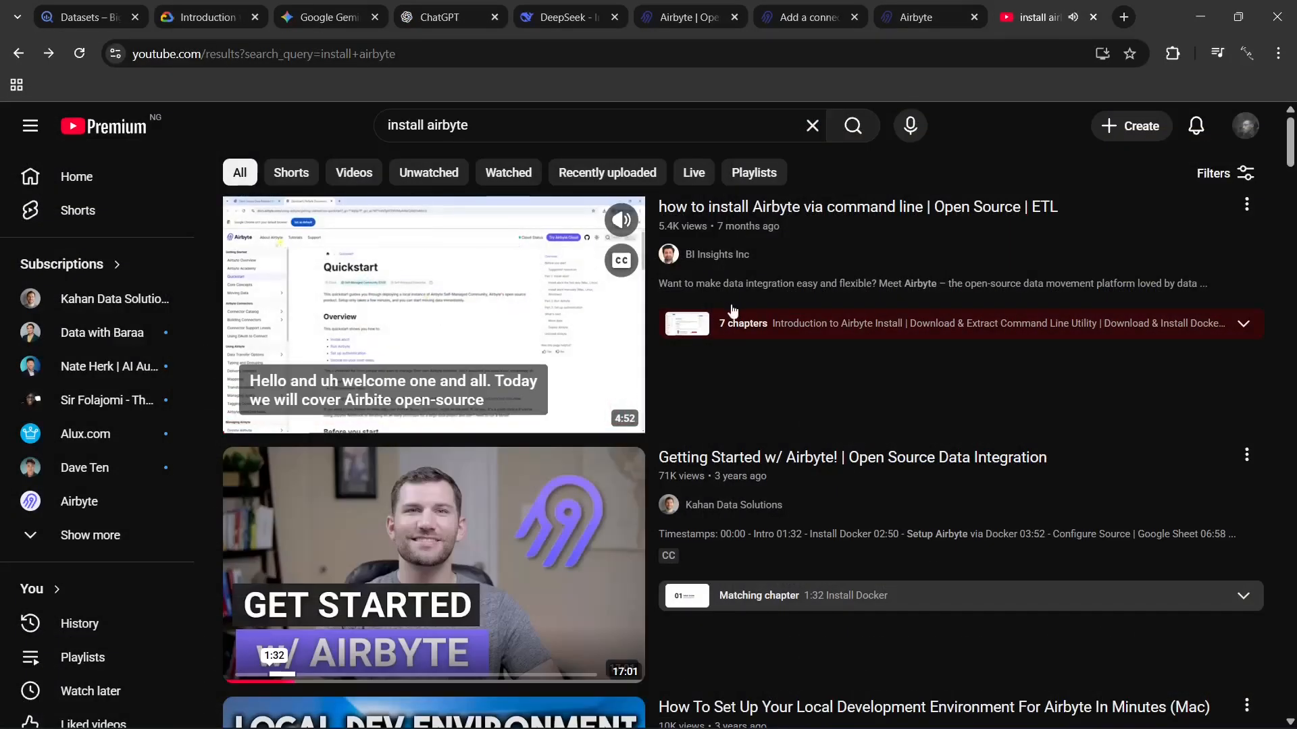
- Browse the YouTube search results for "install airbyte"
scroll(796, 284, down, 4)
scroll(772, 323, down, 6)
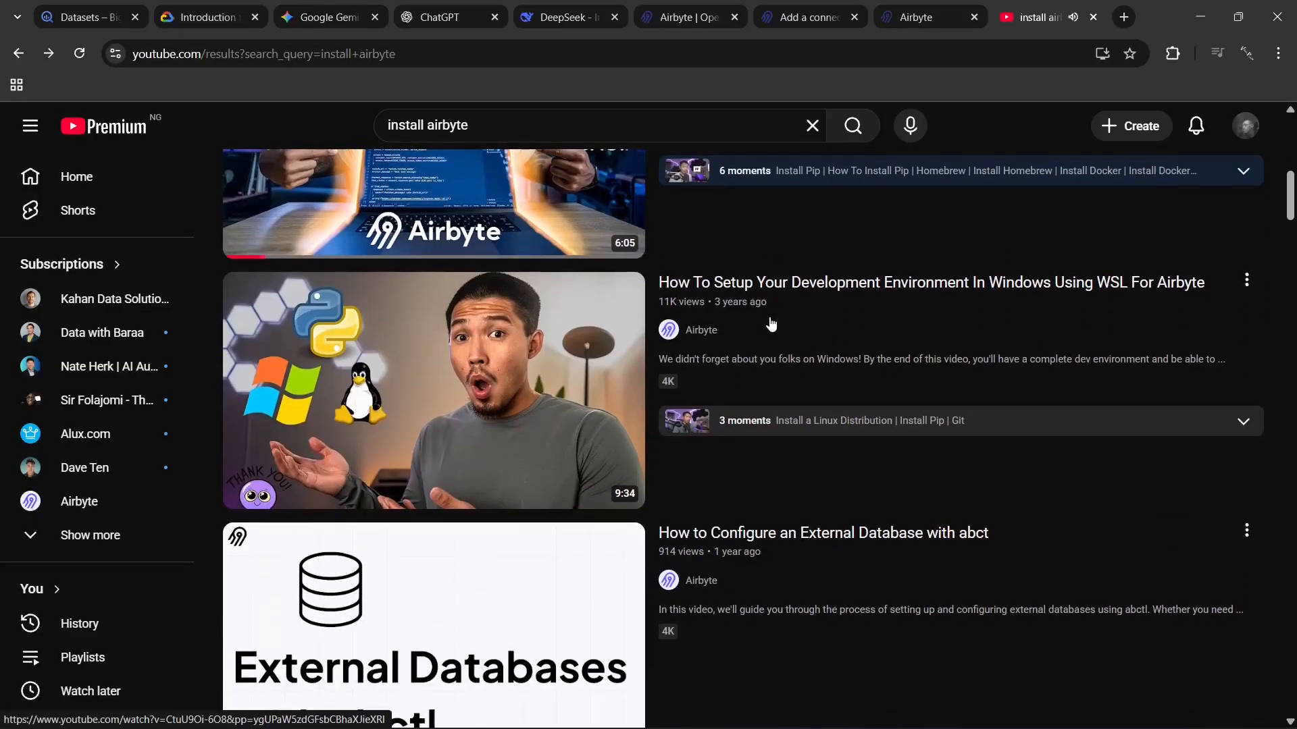
scroll(771, 326, down, 3)
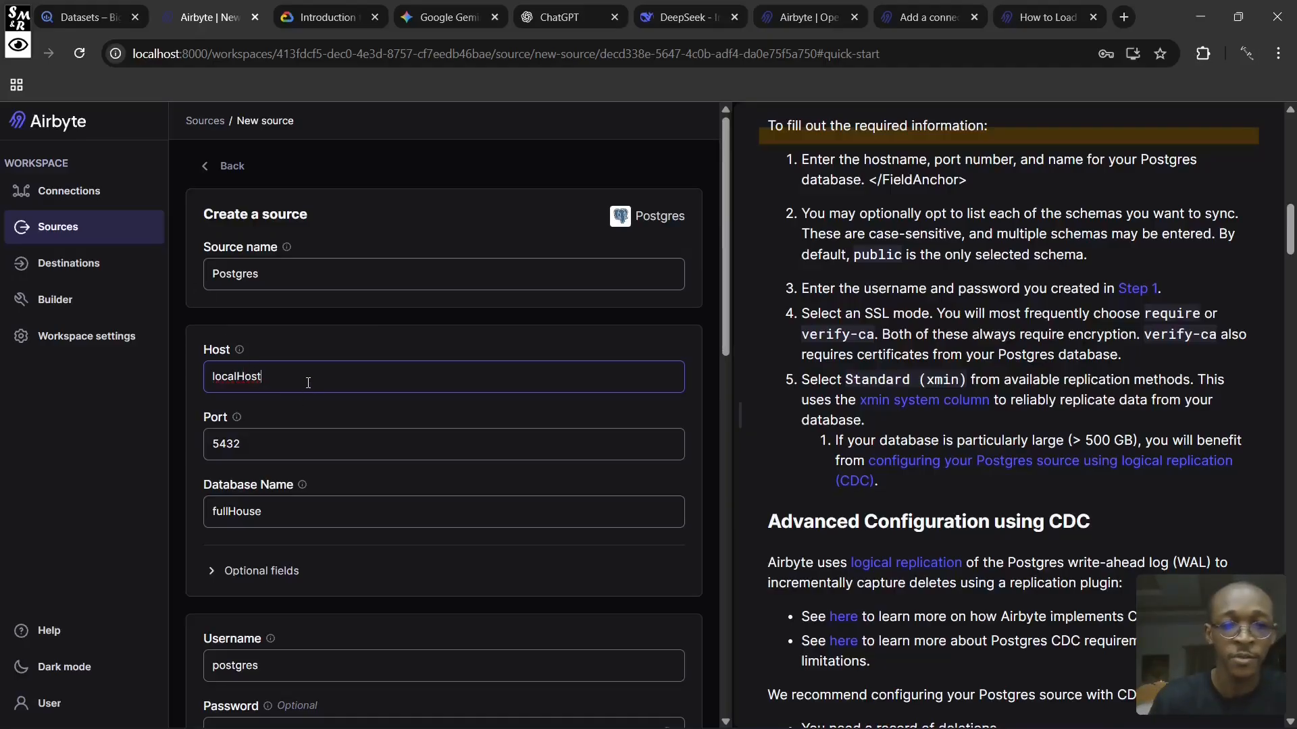
- Clear the host value of the Postgres source in Airbyte
key(BackSpace)
key(BackSpace)
key(BackSpace)
key(BackSpace)
key(BackSpace)
key(BackSpace)
key(BackSpace)
key(BackSpace)
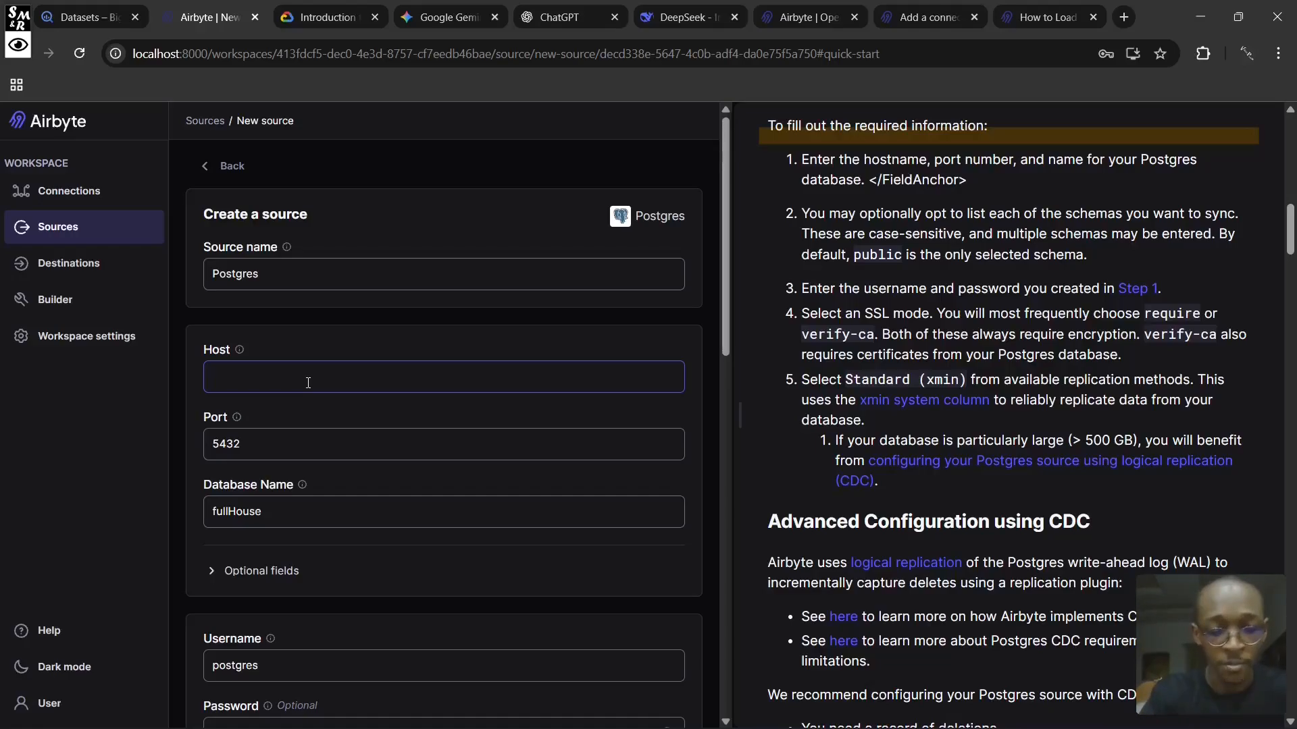
- Switch to File Explorer and open the PostgreSQL folder in Program Files on Local Disk (C:)
key(super+e)
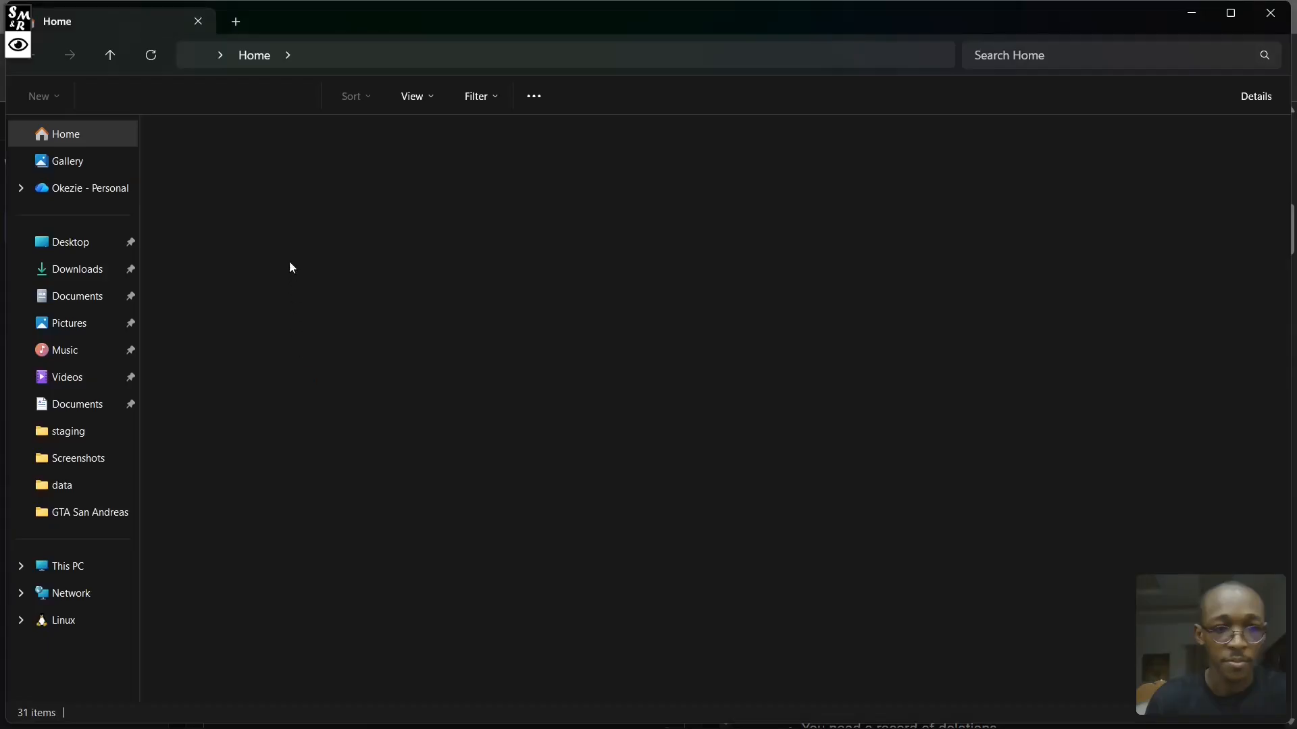
click(79, 574)
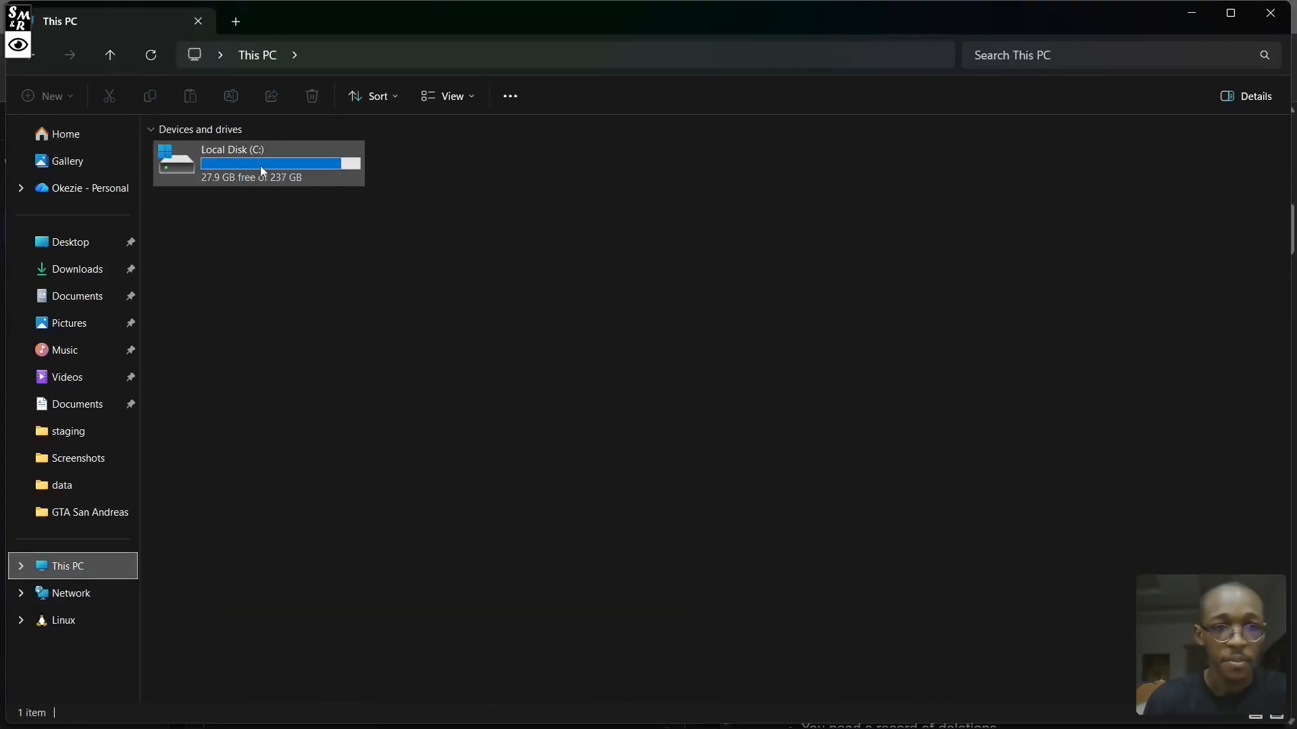
double_click(261, 165)
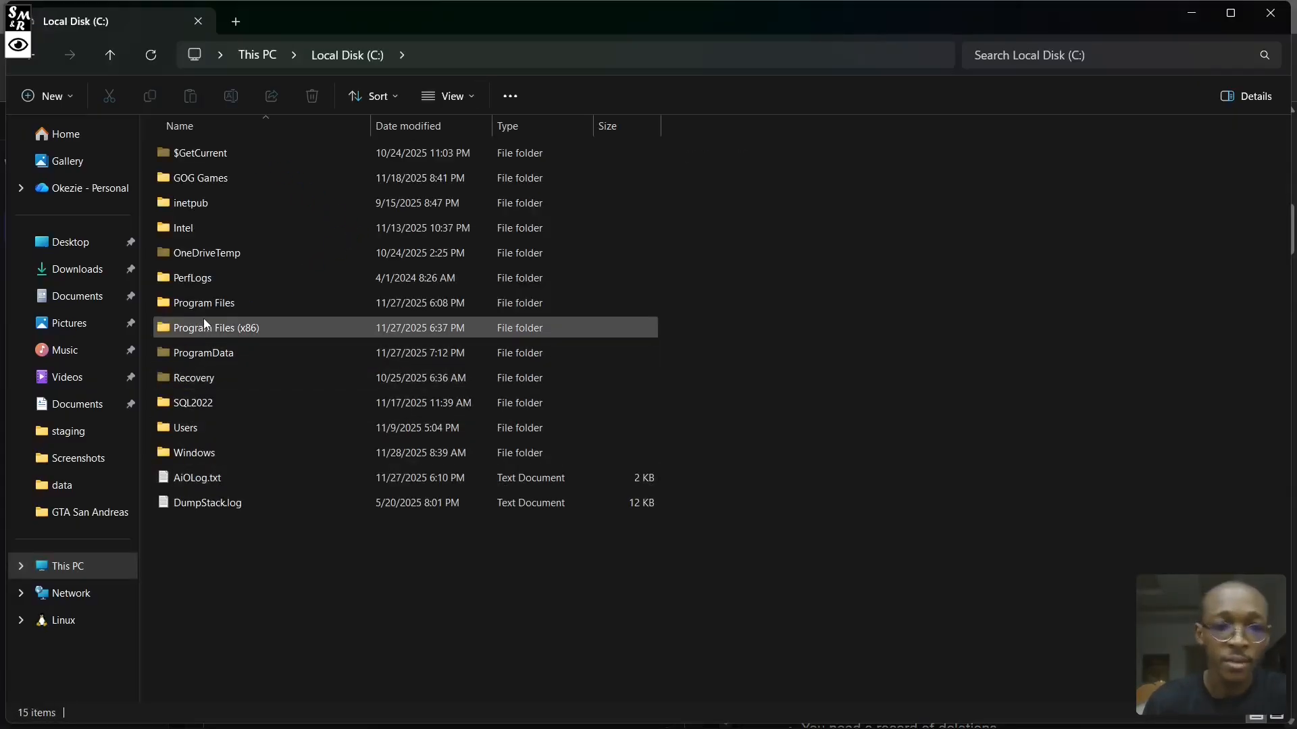
double_click(206, 303)
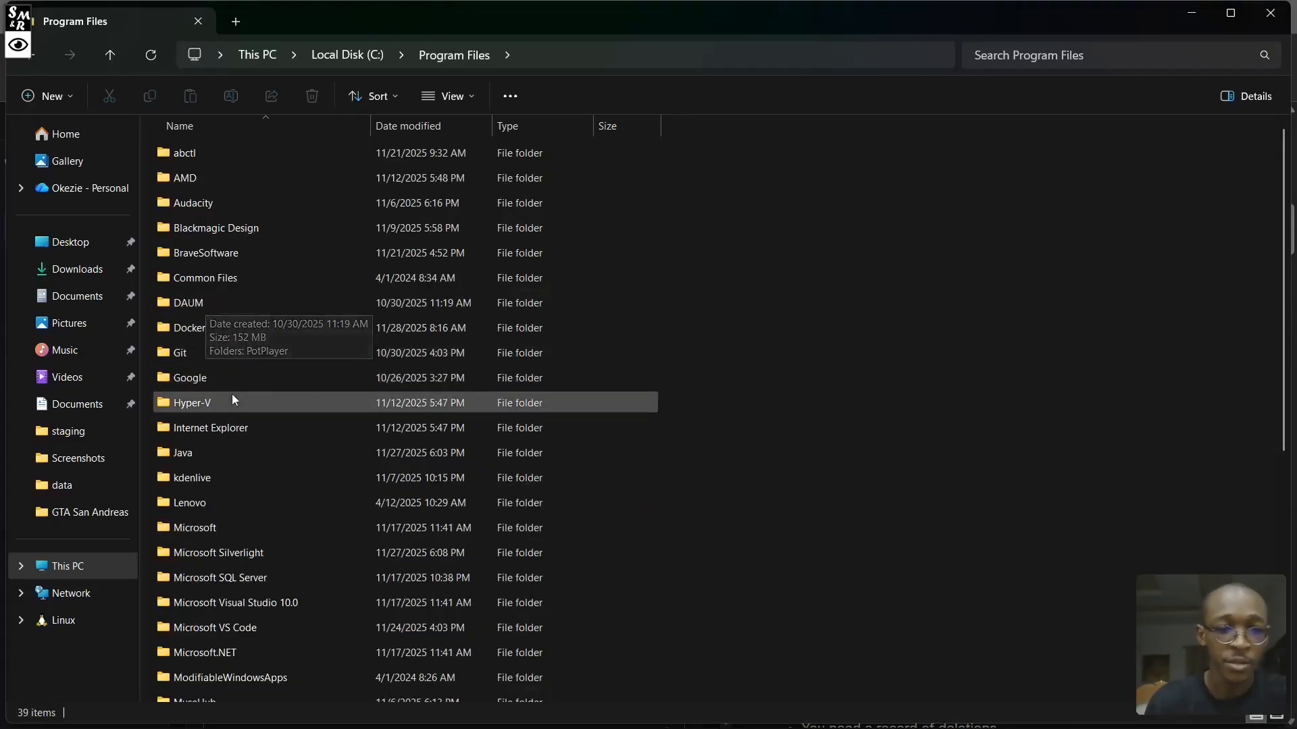
scroll(232, 394, down, 5)
scroll(211, 439, up, 3)
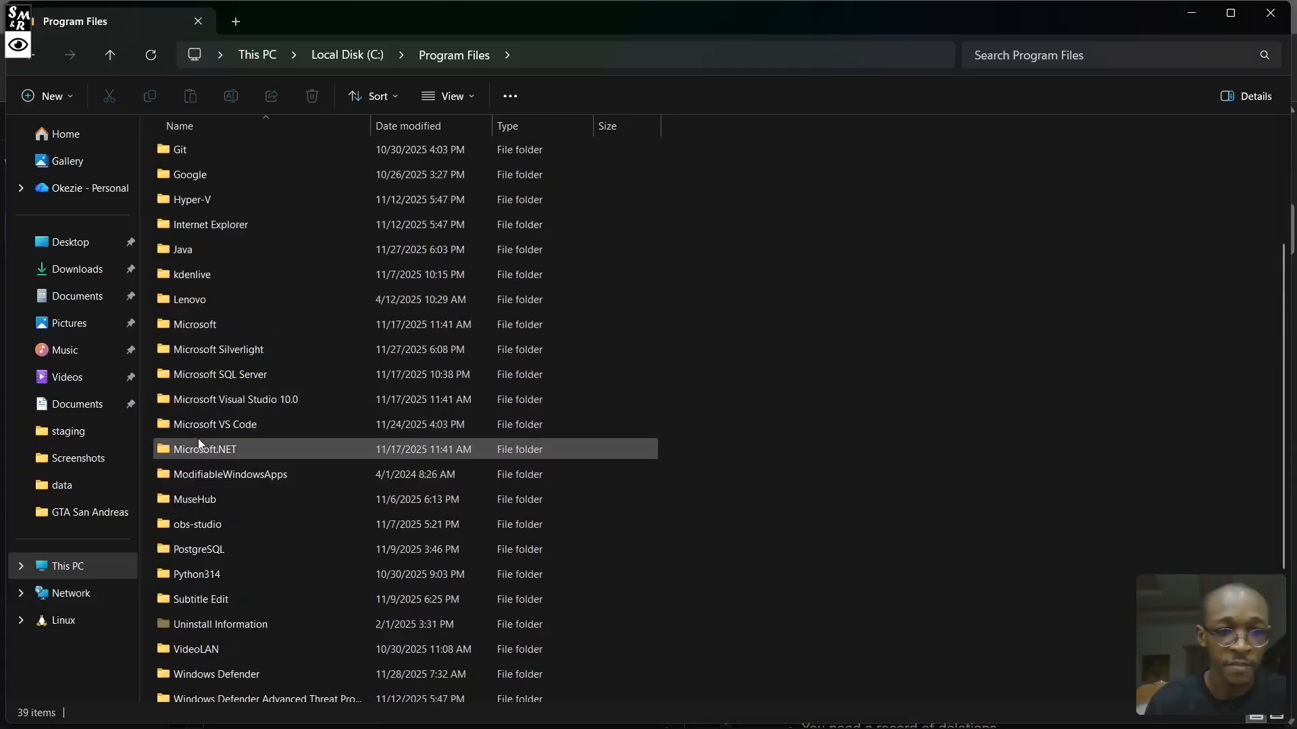
scroll(191, 466, down, 1)
double_click(191, 493)
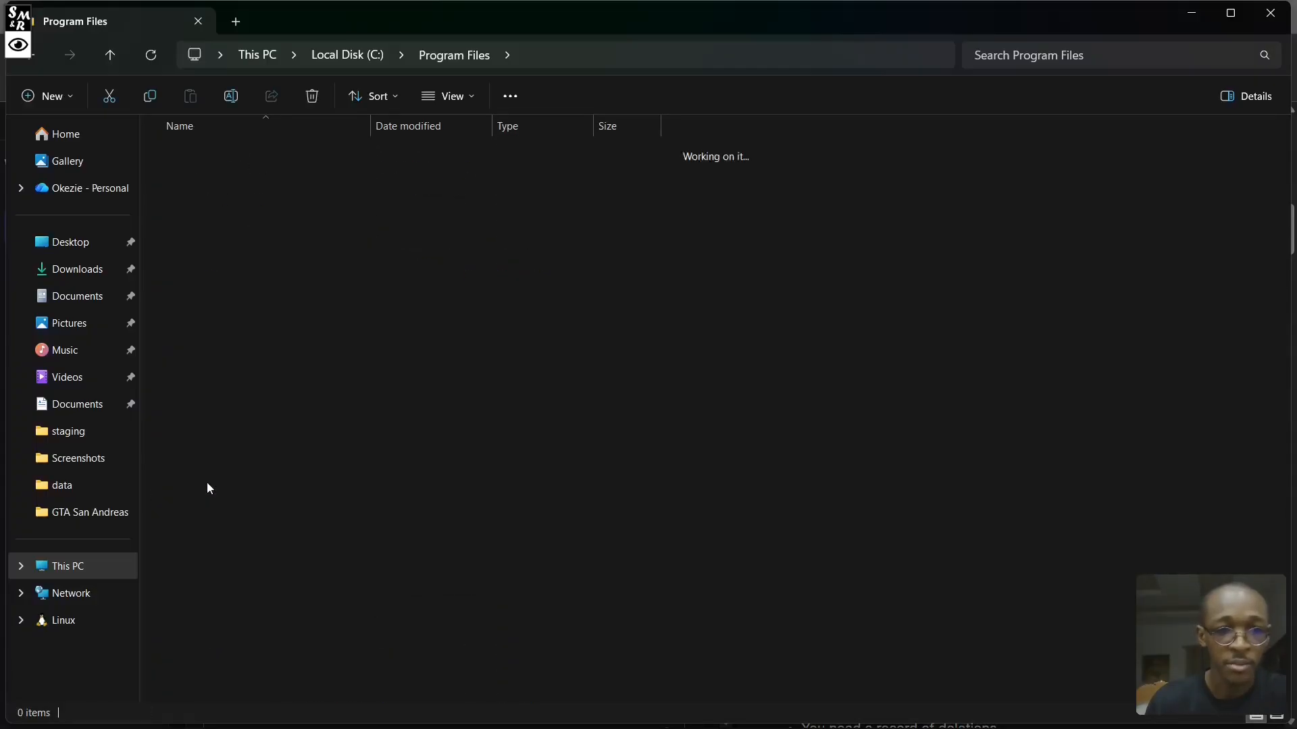
- Open pg_hba.conf from PostgreSQL's 18\data folder in Visual Studio Code
double_click(181, 157)
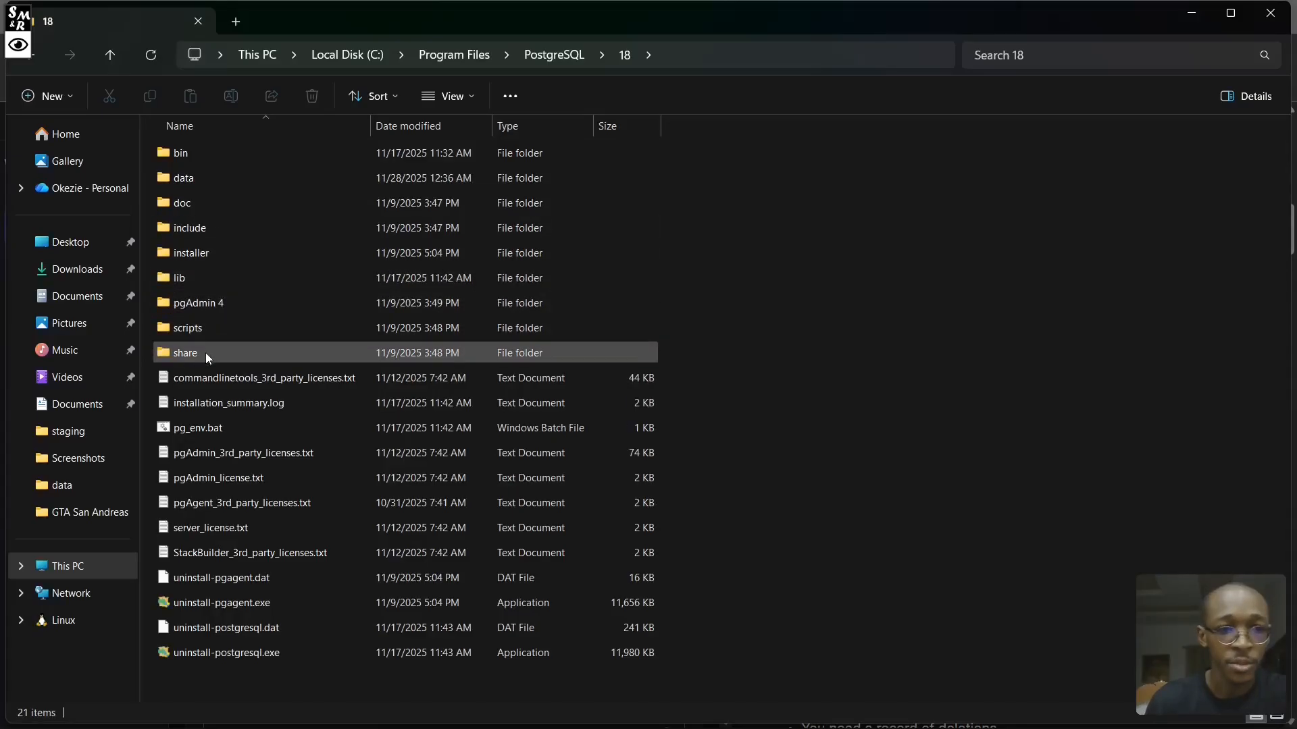
click(196, 180)
double_click(196, 180)
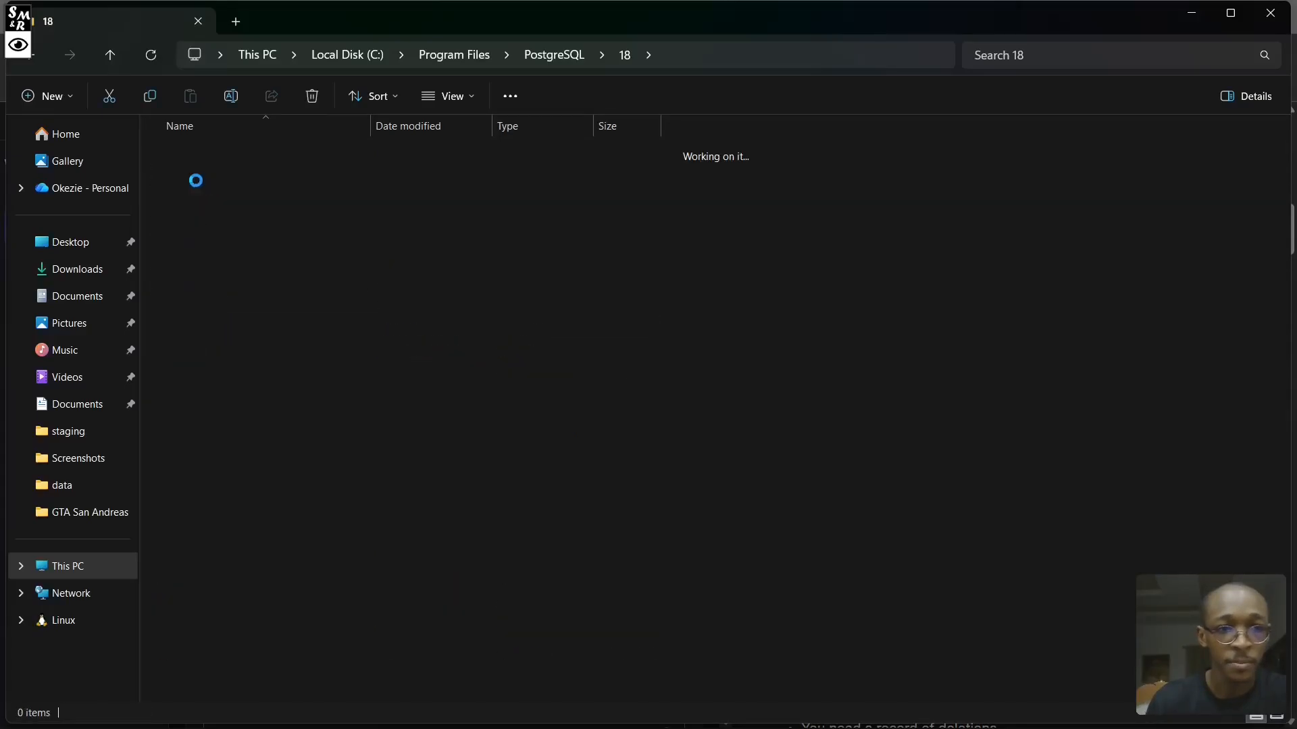
scroll(230, 313, down, 1)
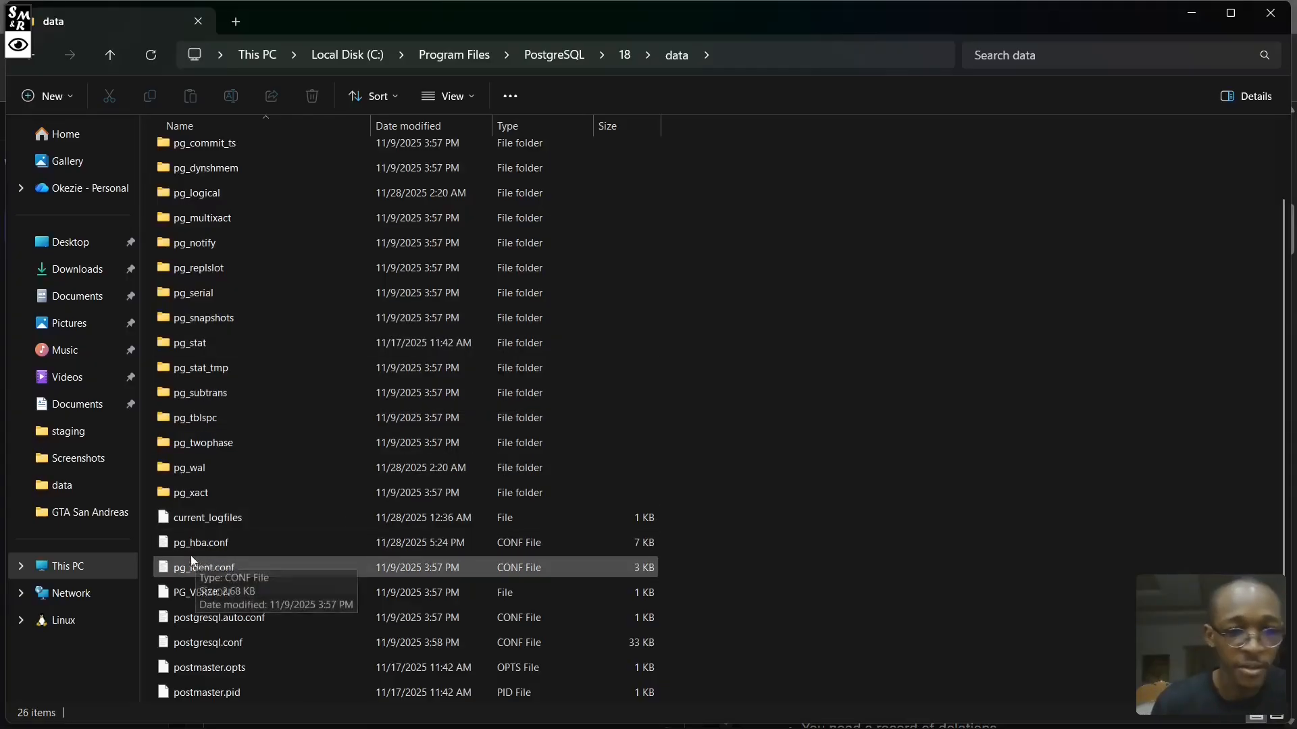
click(231, 542)
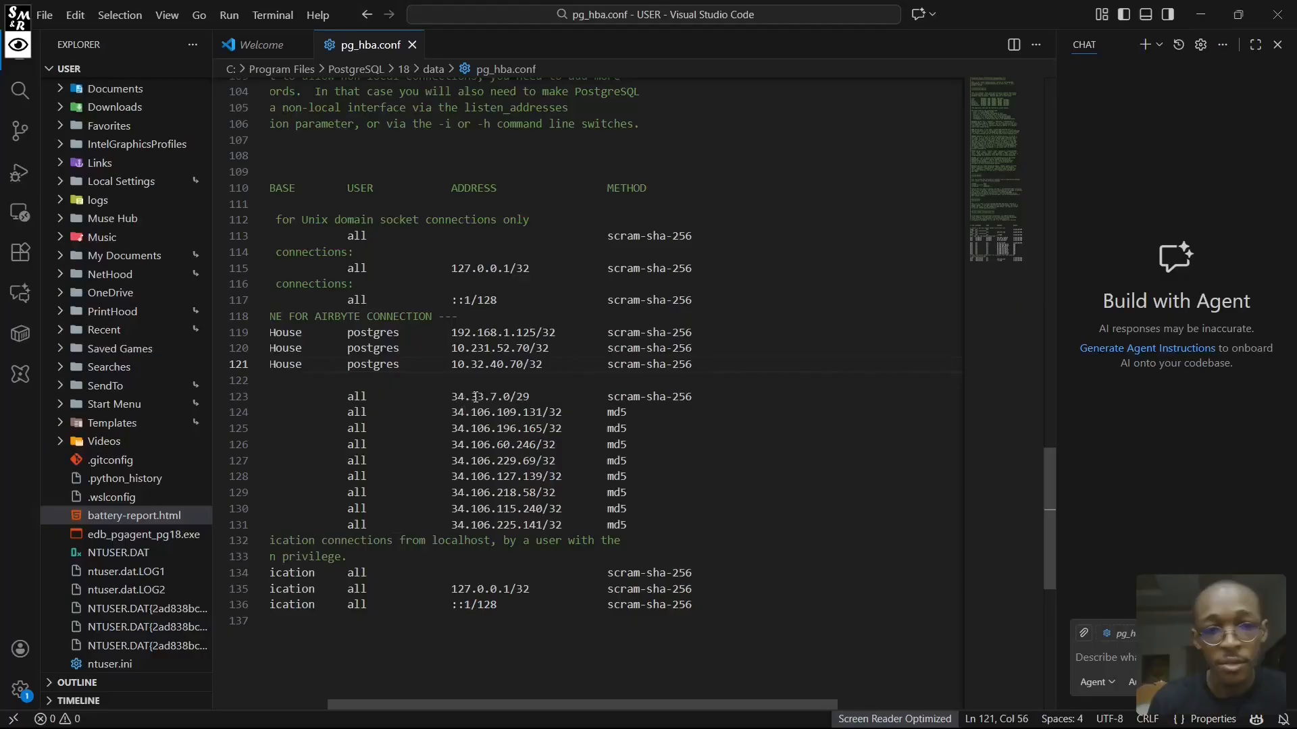
- Close the chat view and delete the host records for the 34.33.7.0/29 and 34.106.x.x addresses from pg_hba.conf
scroll(587, 392, up, 5)
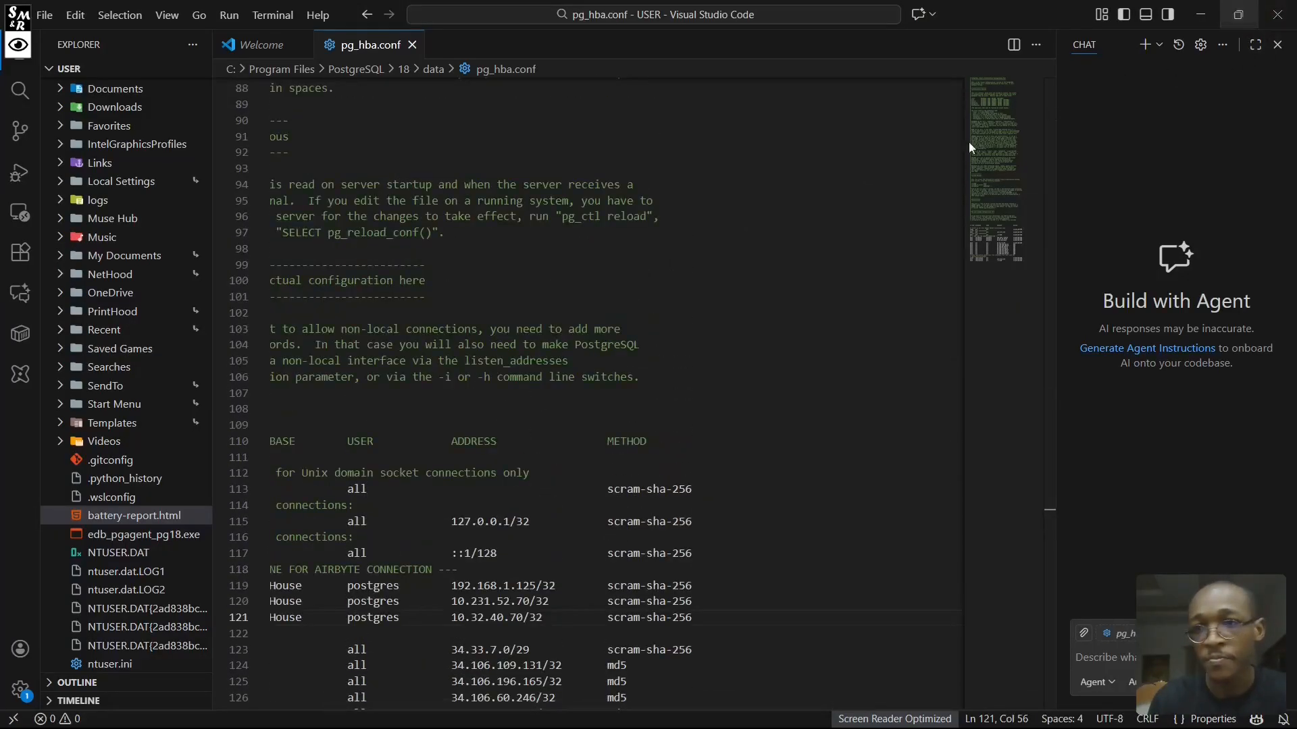
click(1277, 45)
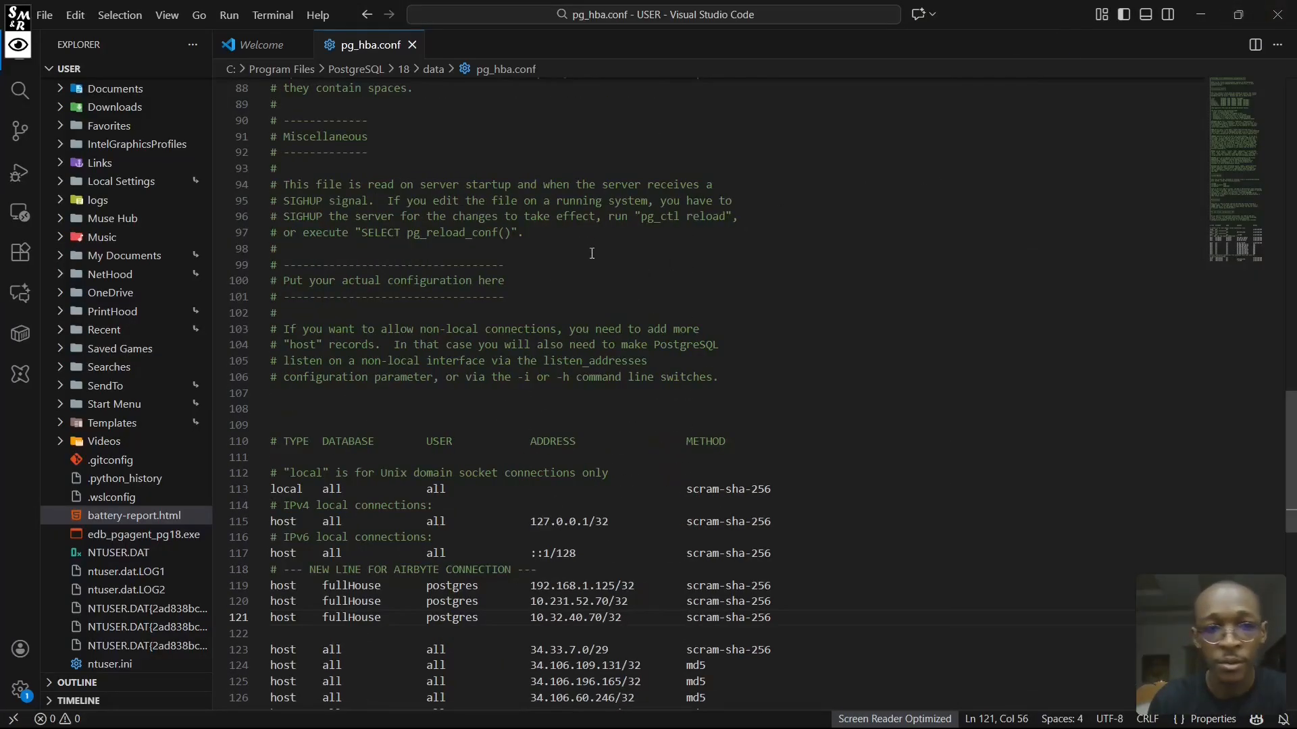
scroll(595, 230, down, 3)
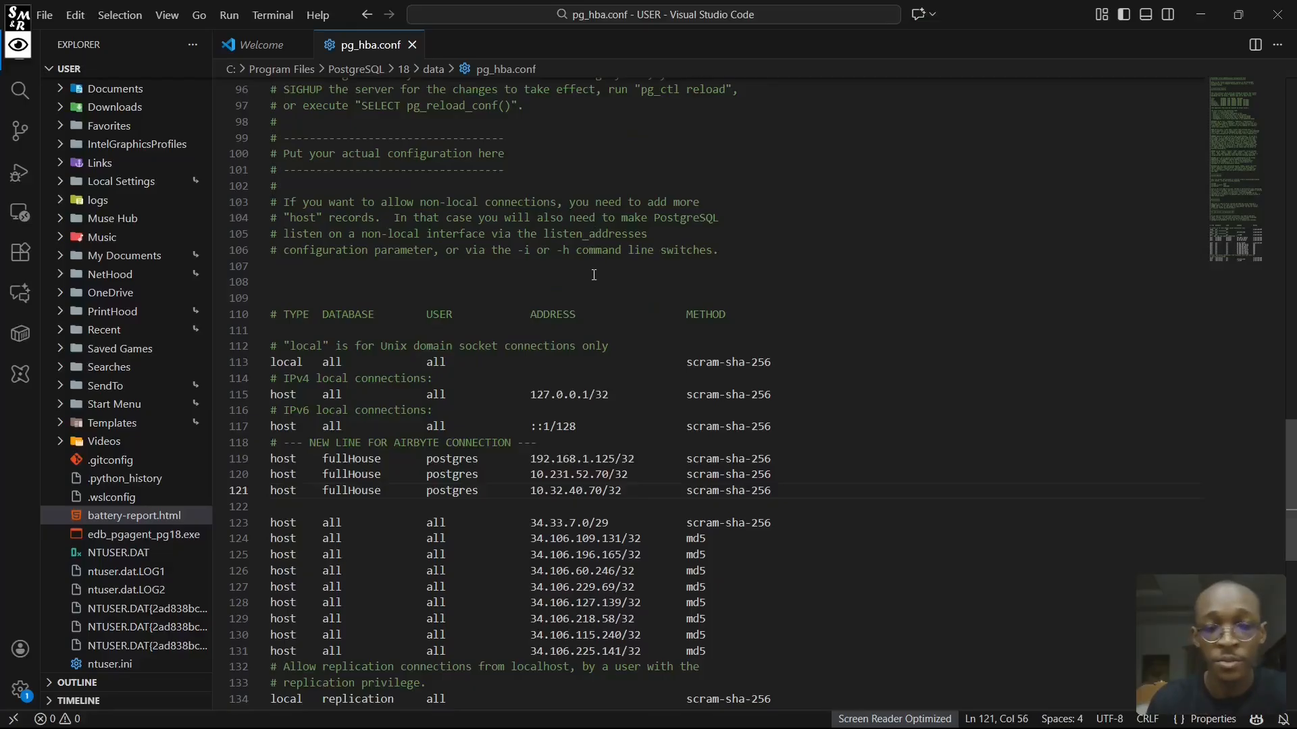
scroll(594, 230, down, 3)
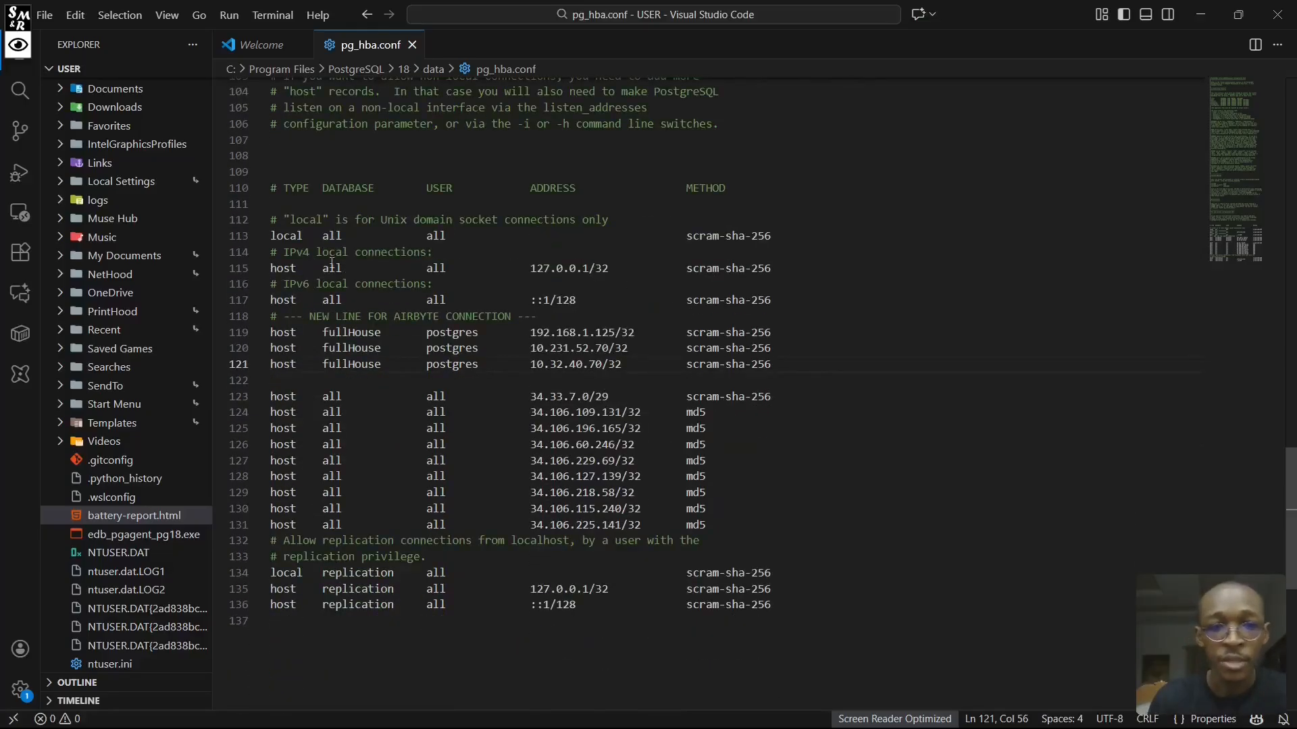
scroll(301, 255, down, 1)
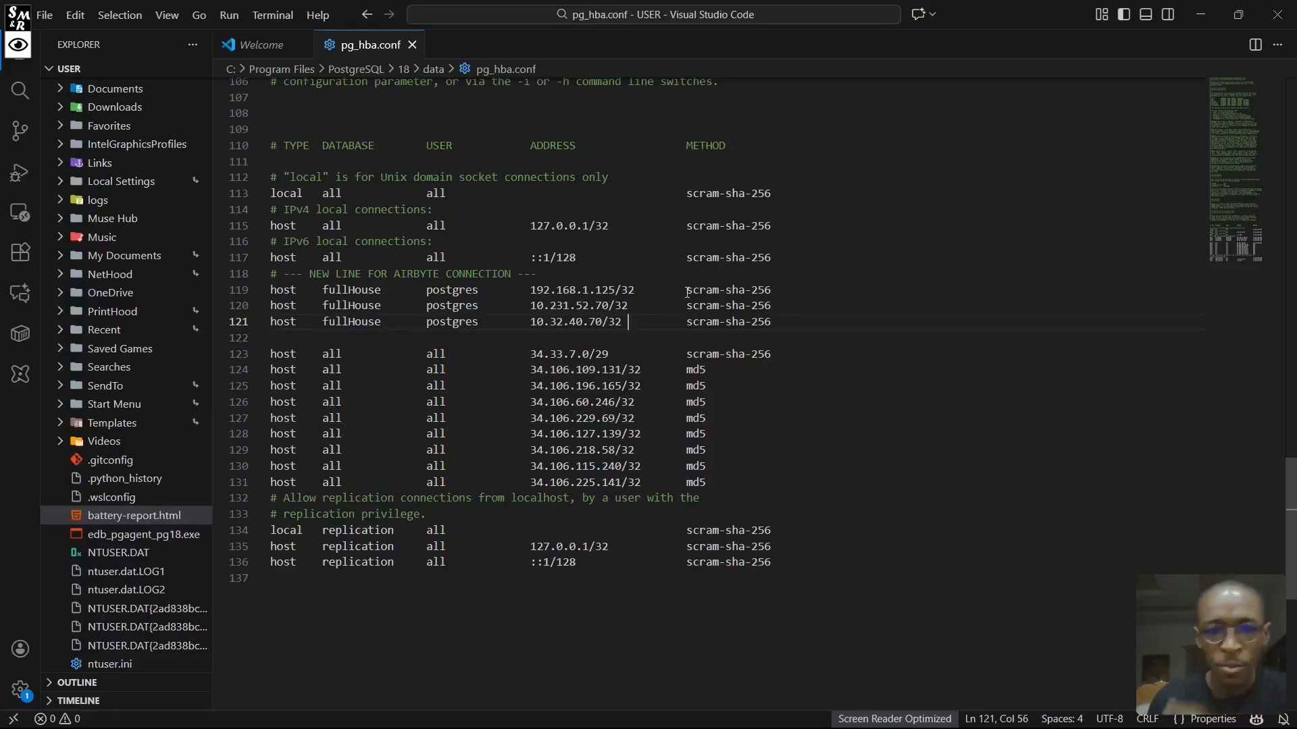
drag(713, 481, 290, 370)
key(ctrl+z)
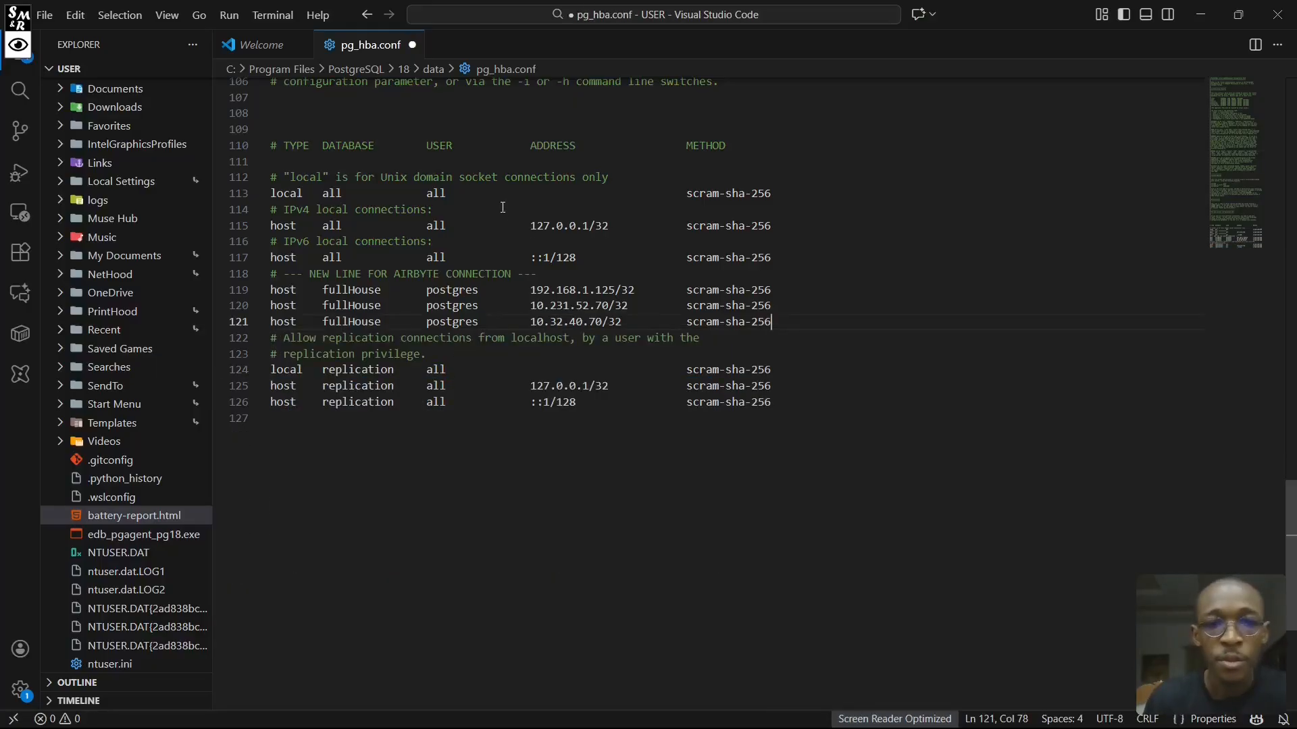
- Examine the default local, IPv4 and IPv6 records and the fullHouse host records for the Airbyte connection in pg_hba.conf
drag(771, 257, 258, 181)
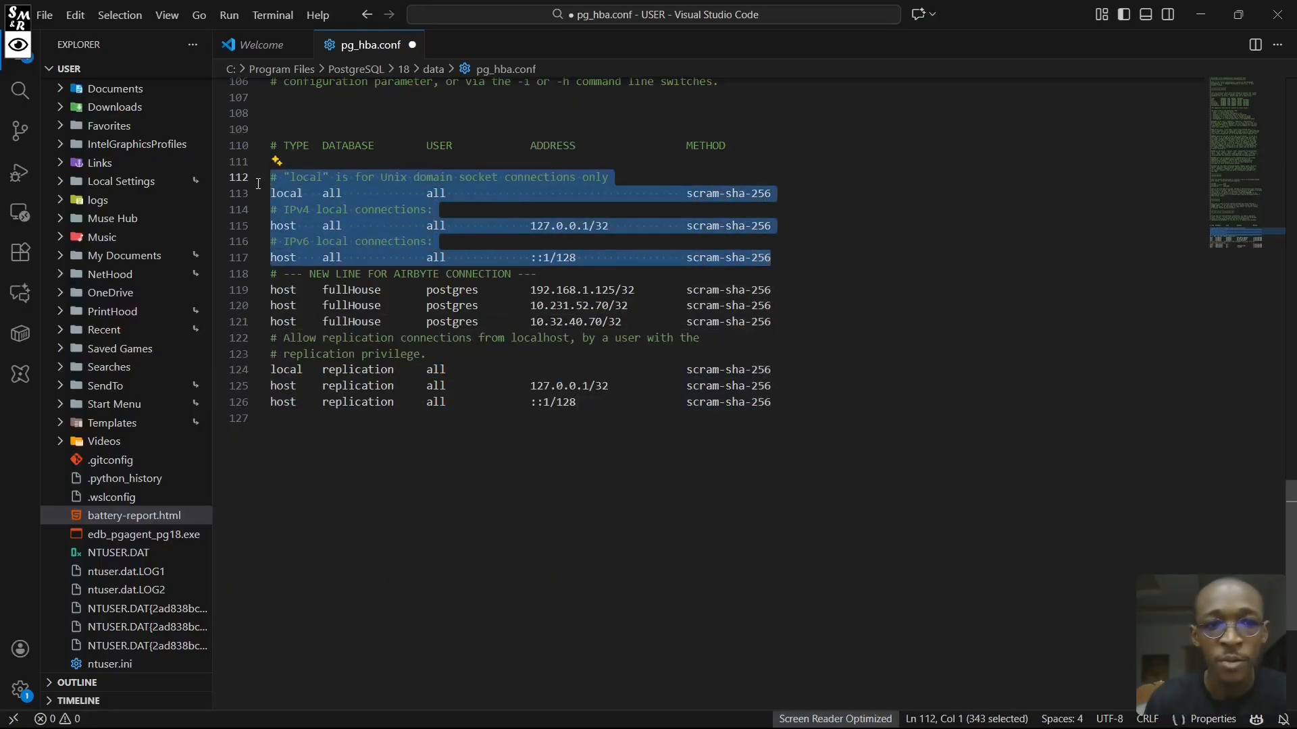
click(791, 253)
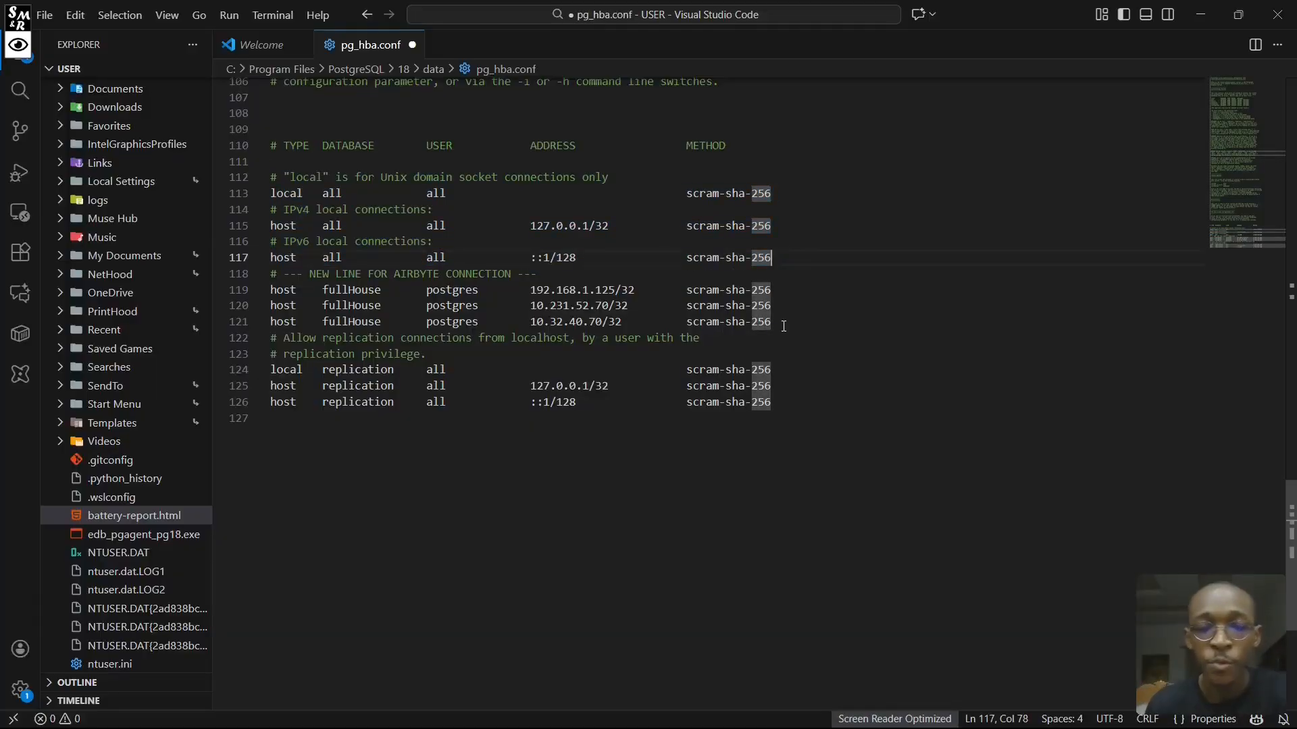
drag(772, 322, 266, 287)
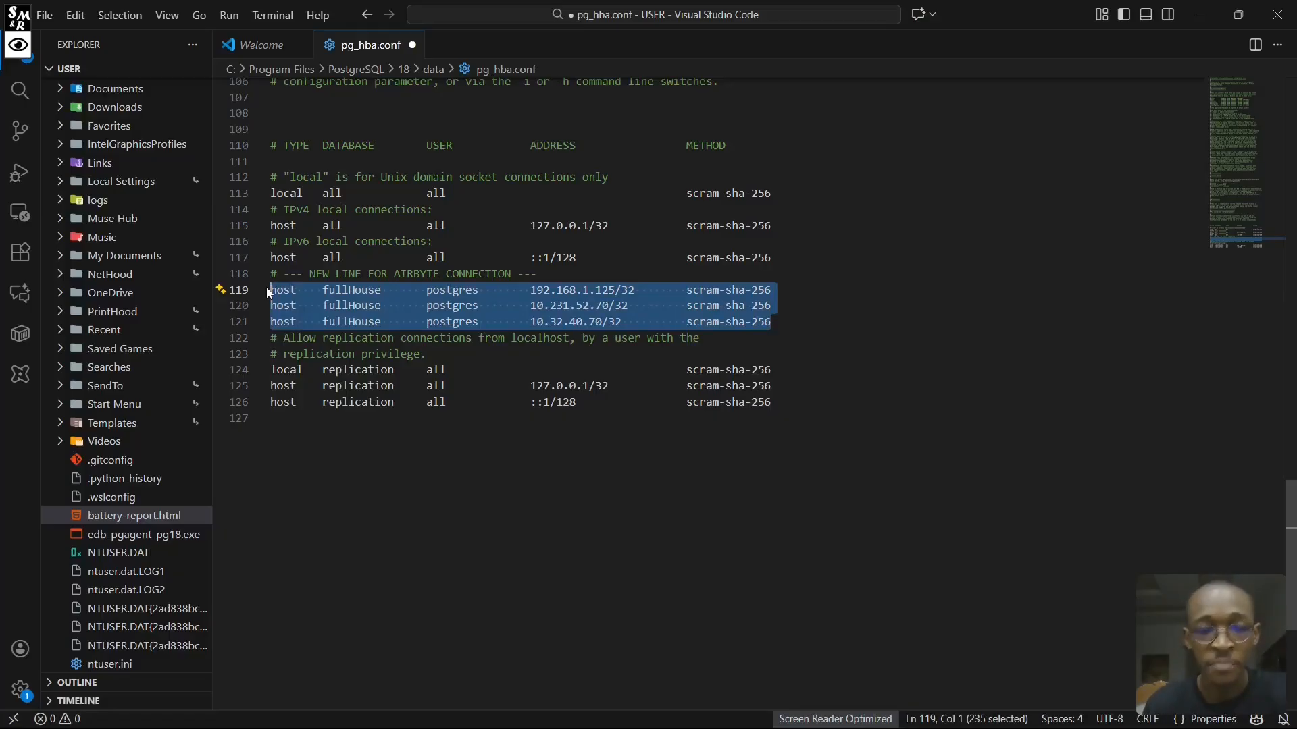
click(772, 319)
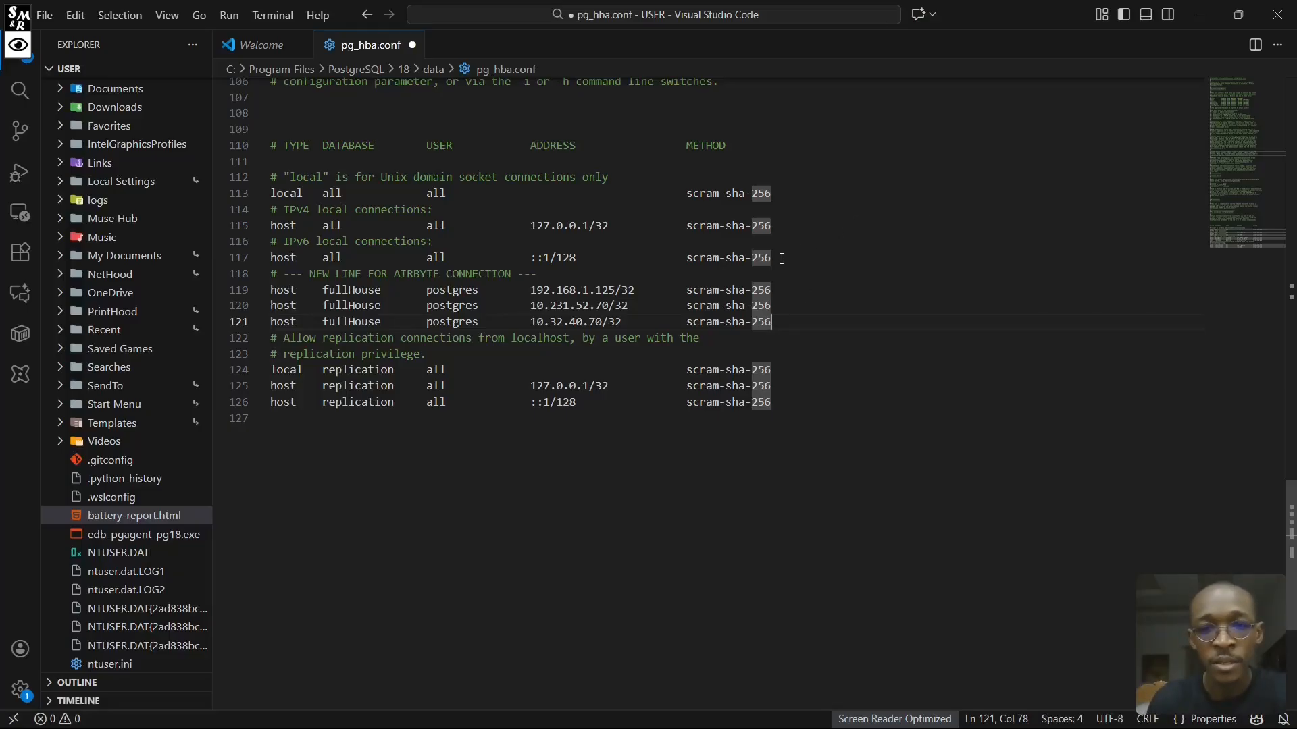
drag(530, 226, 589, 225)
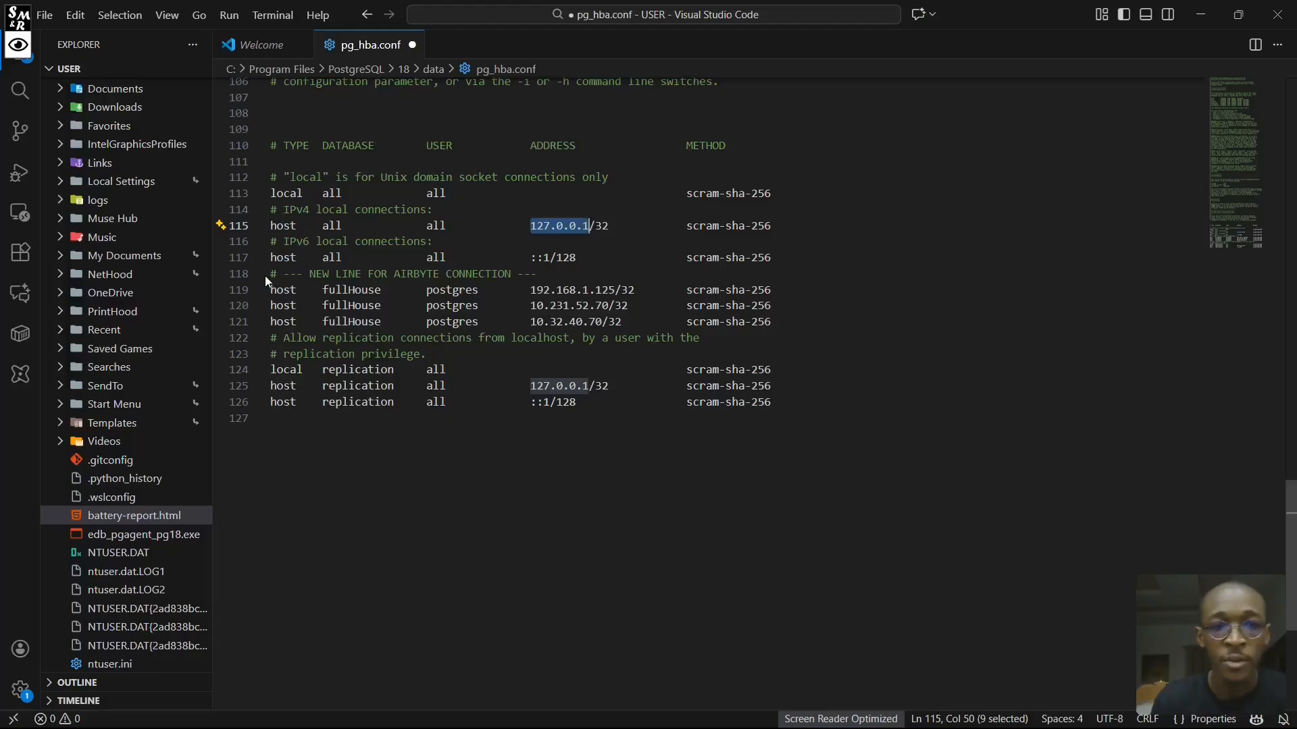
drag(382, 290, 323, 292)
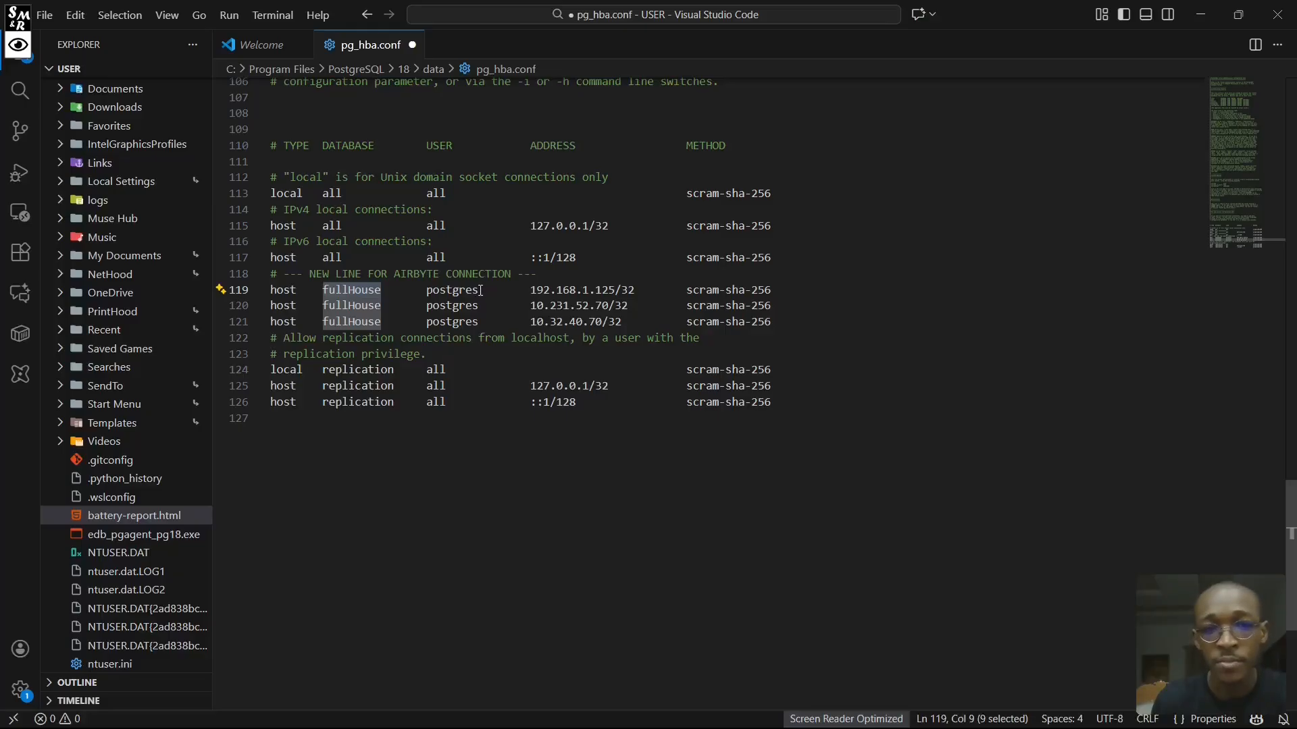
- Check the postgres user and the IP address in the first fullHouse host record under the Airbyte connection comment
drag(481, 290, 443, 291)
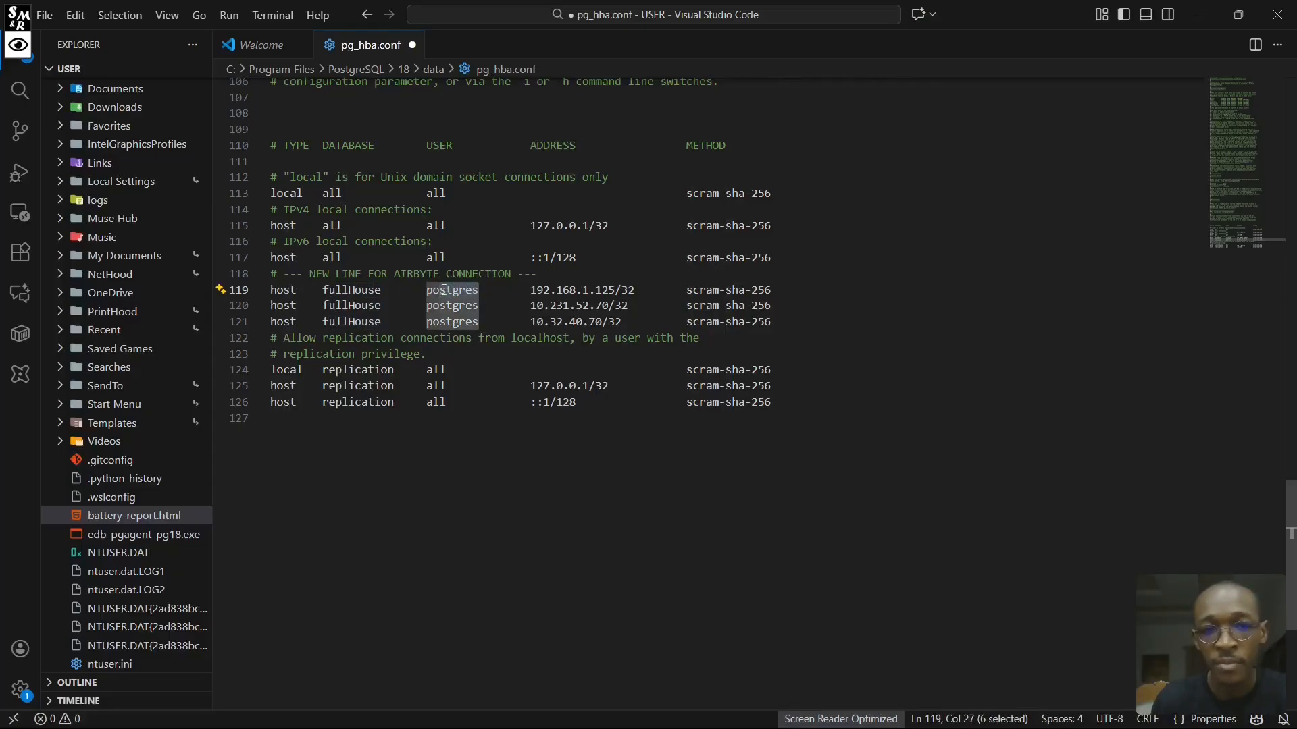
click(533, 290)
drag(533, 291, 615, 289)
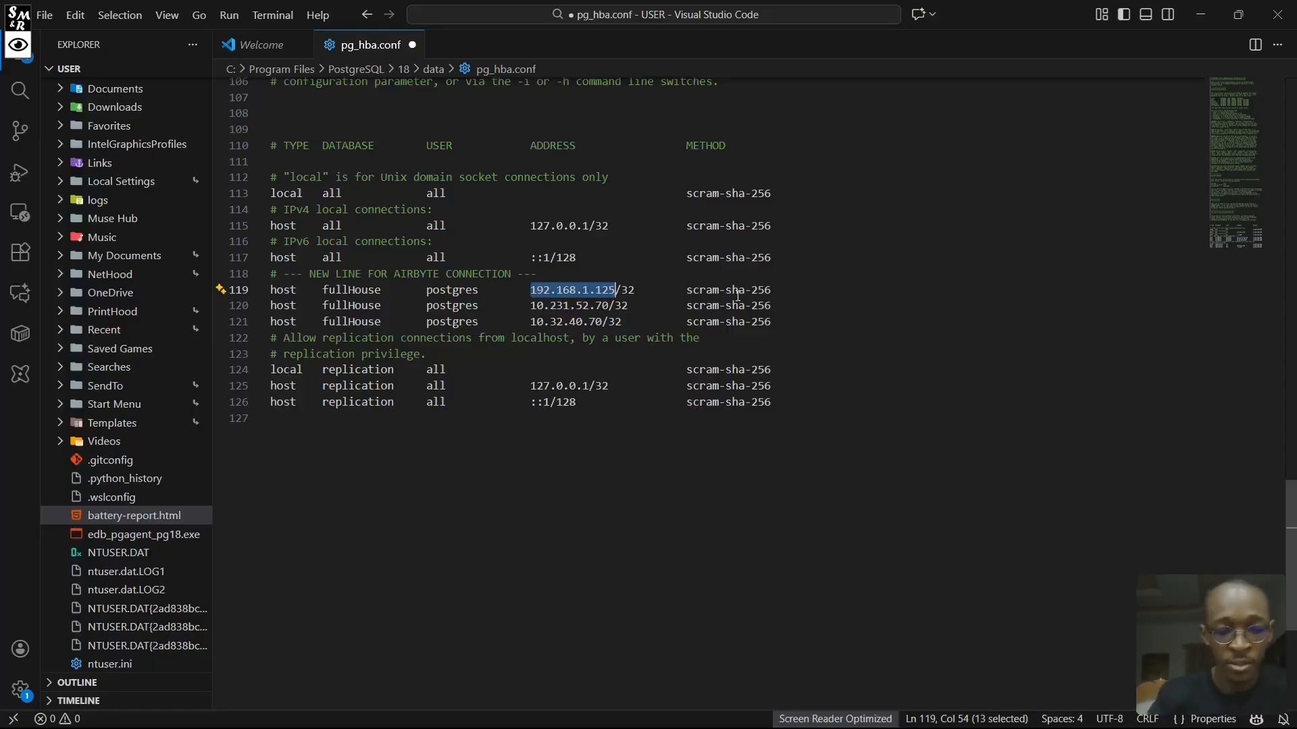
- Open Command Prompt and run ipconfig to list the computer's network adapter addresses
key(alt+Tab)
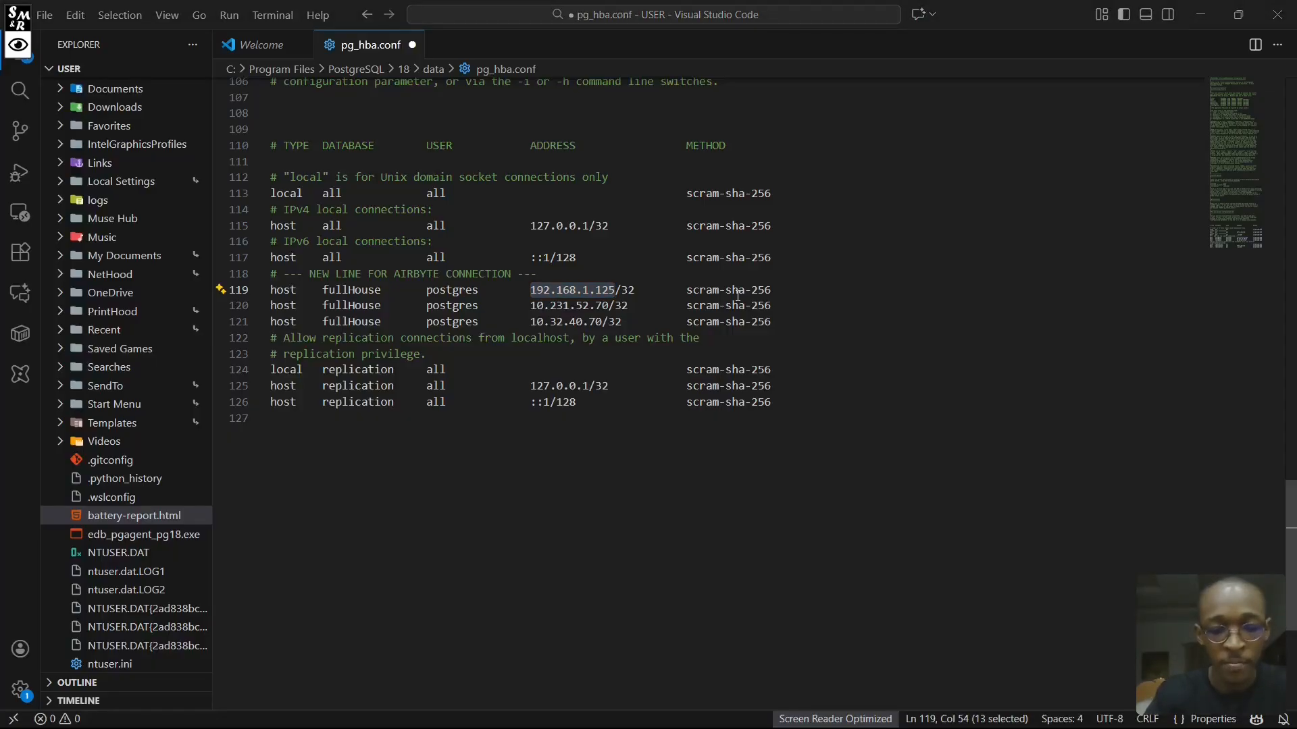
key(super)
text(cmd)
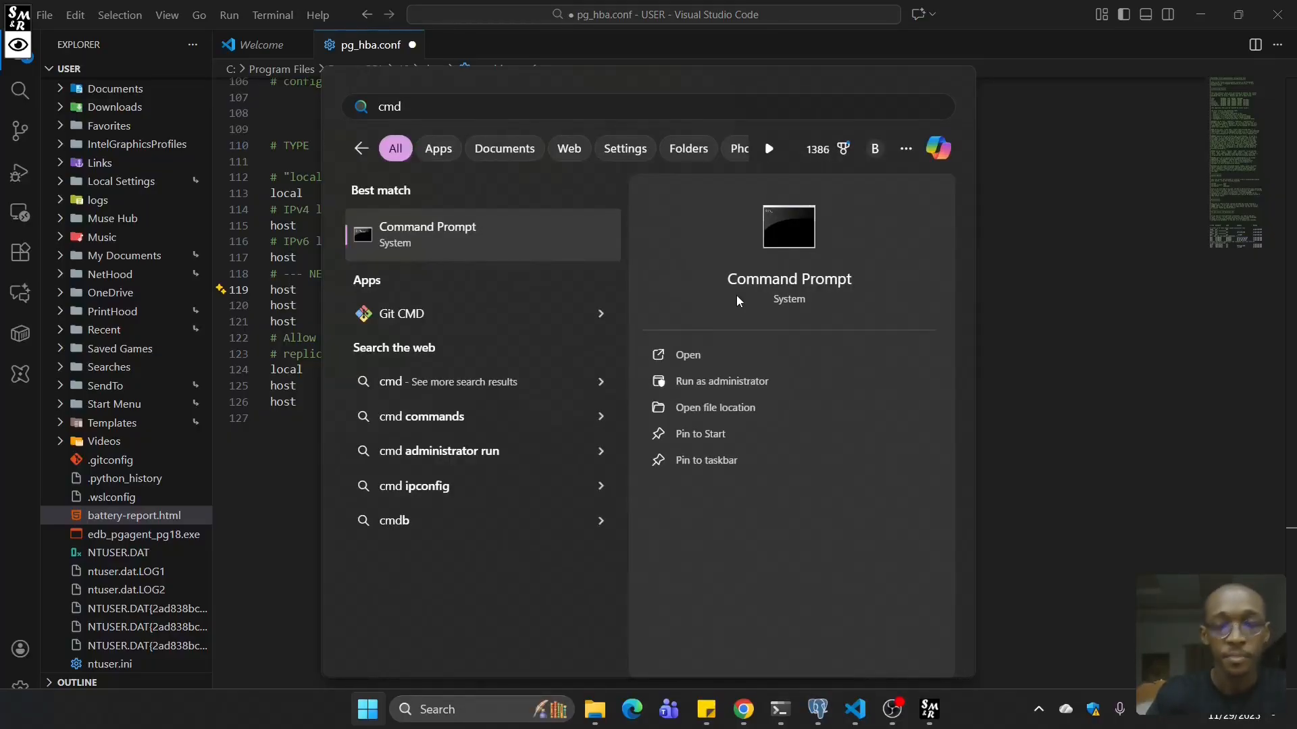
key(Escape)
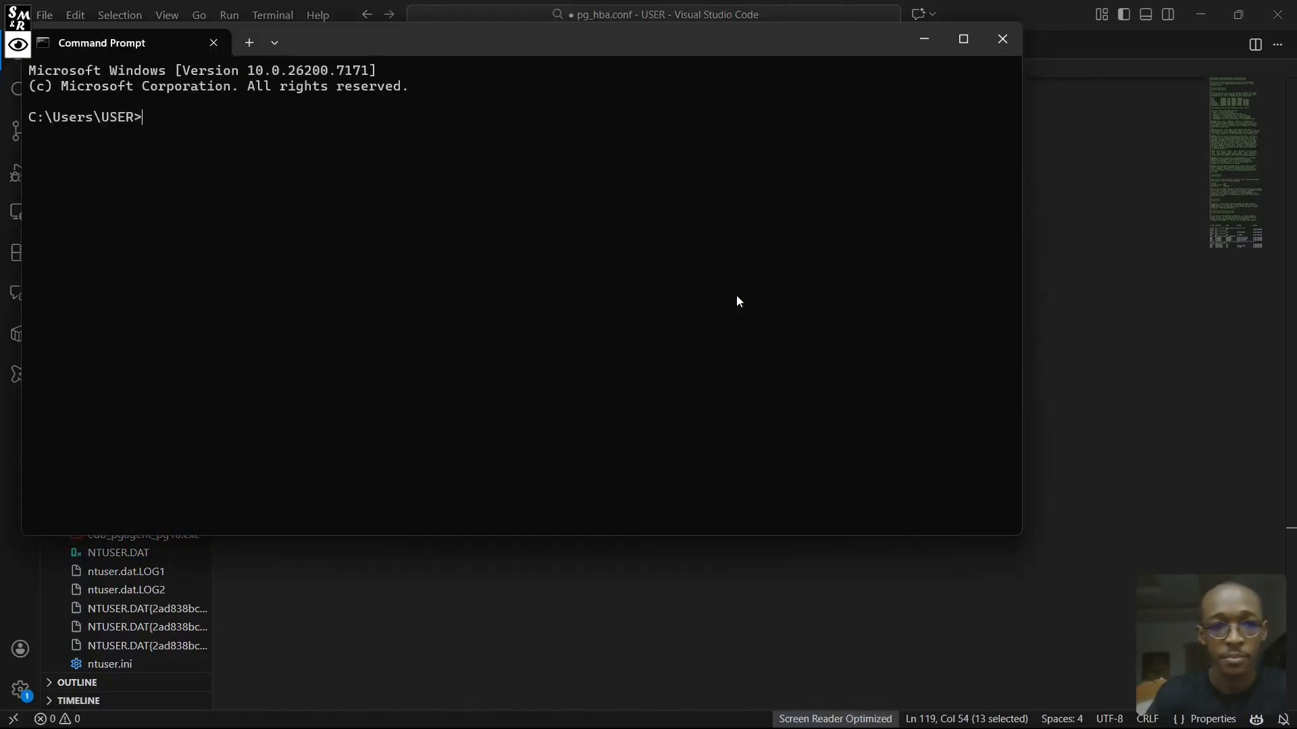
text(ipcongi)
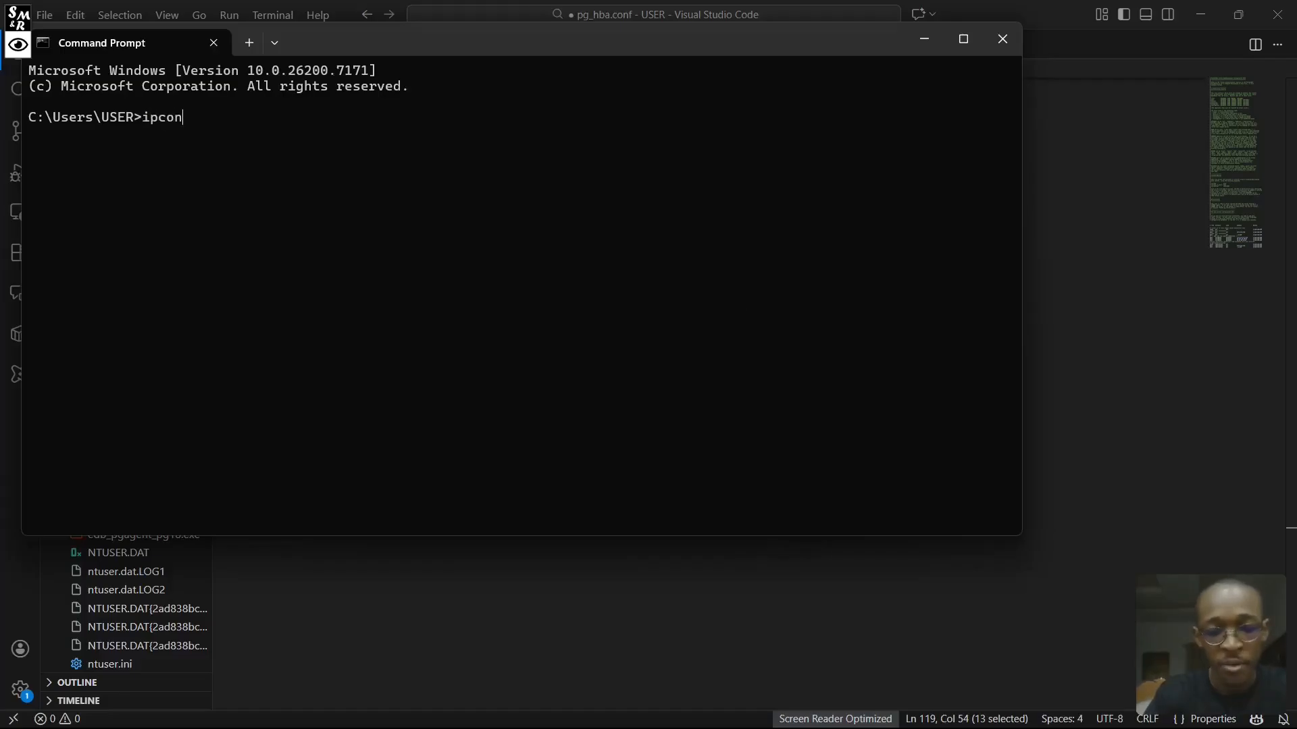
key(BackSpace)
key(BackSpace)
text(fig)
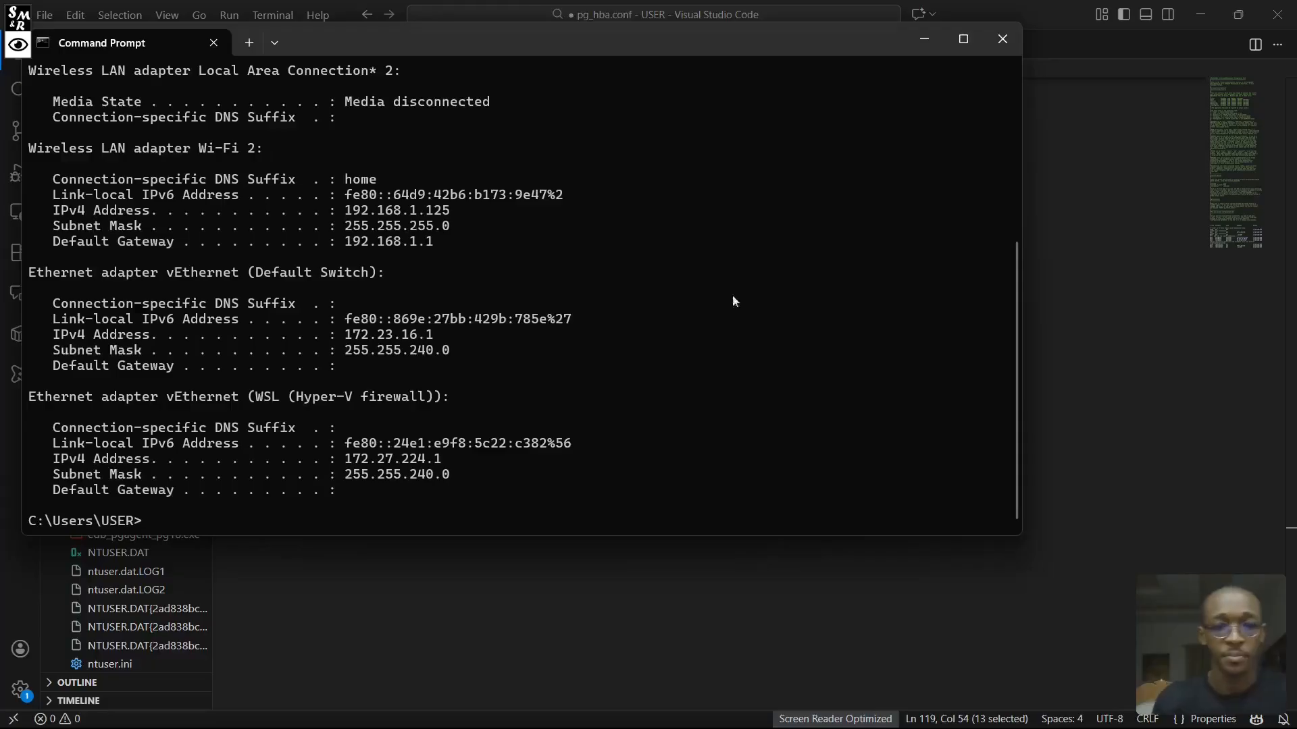
scroll(306, 375, up, 2)
scroll(306, 330, down, 2)
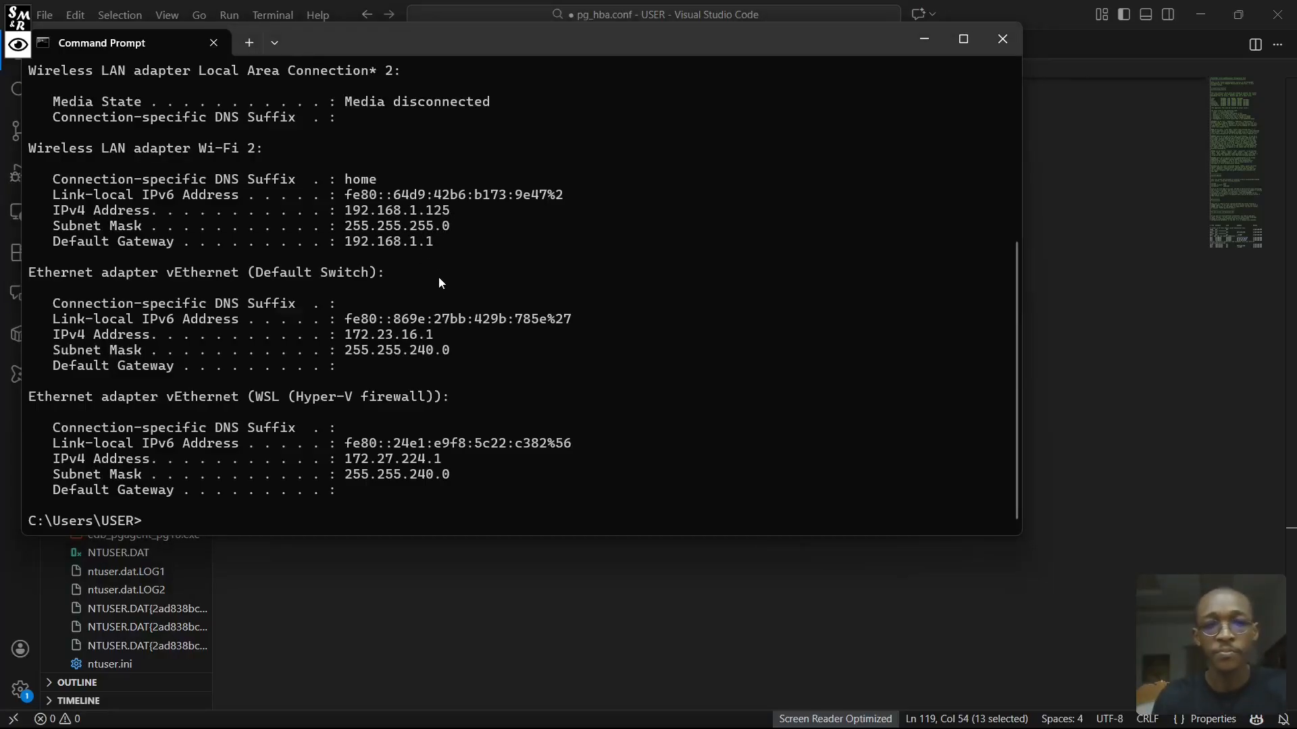
- Compare the Wi-Fi adapter's IPv4 address in Command Prompt with the first fullHouse host record in pg_hba.conf
key(alt+Tab)
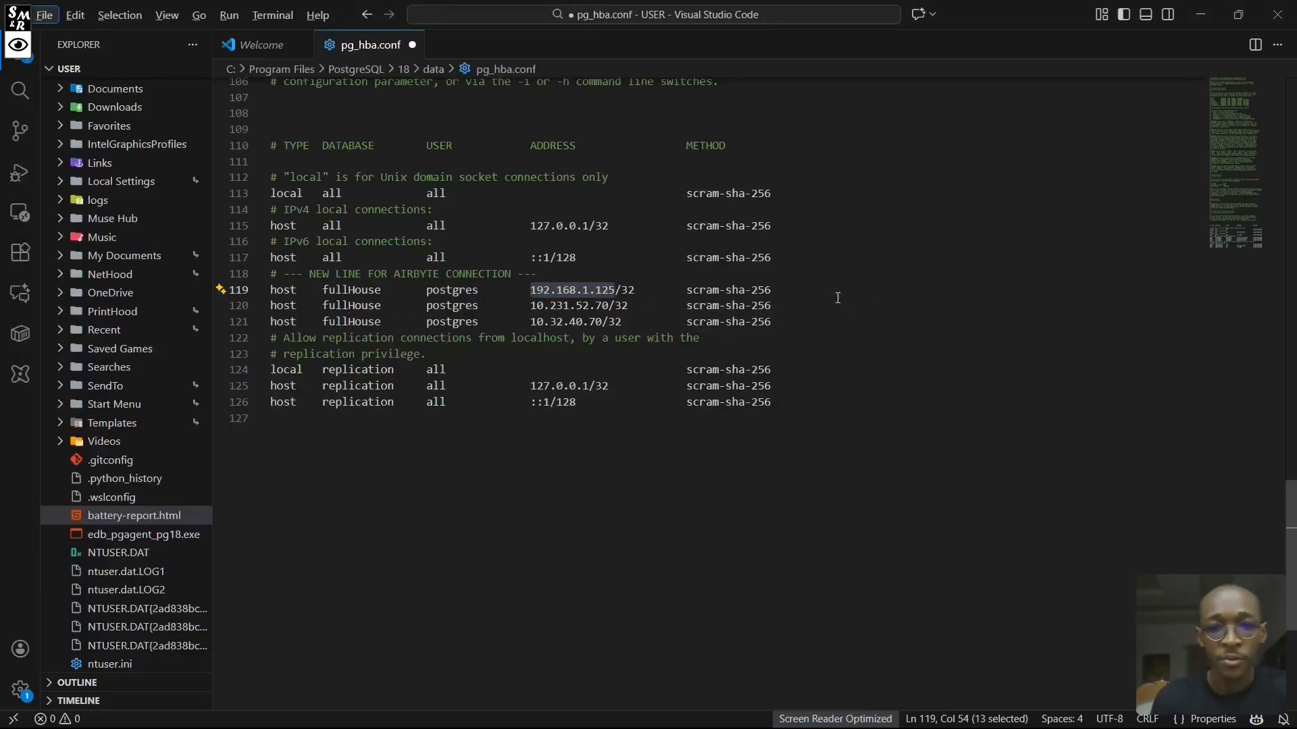
click(837, 298)
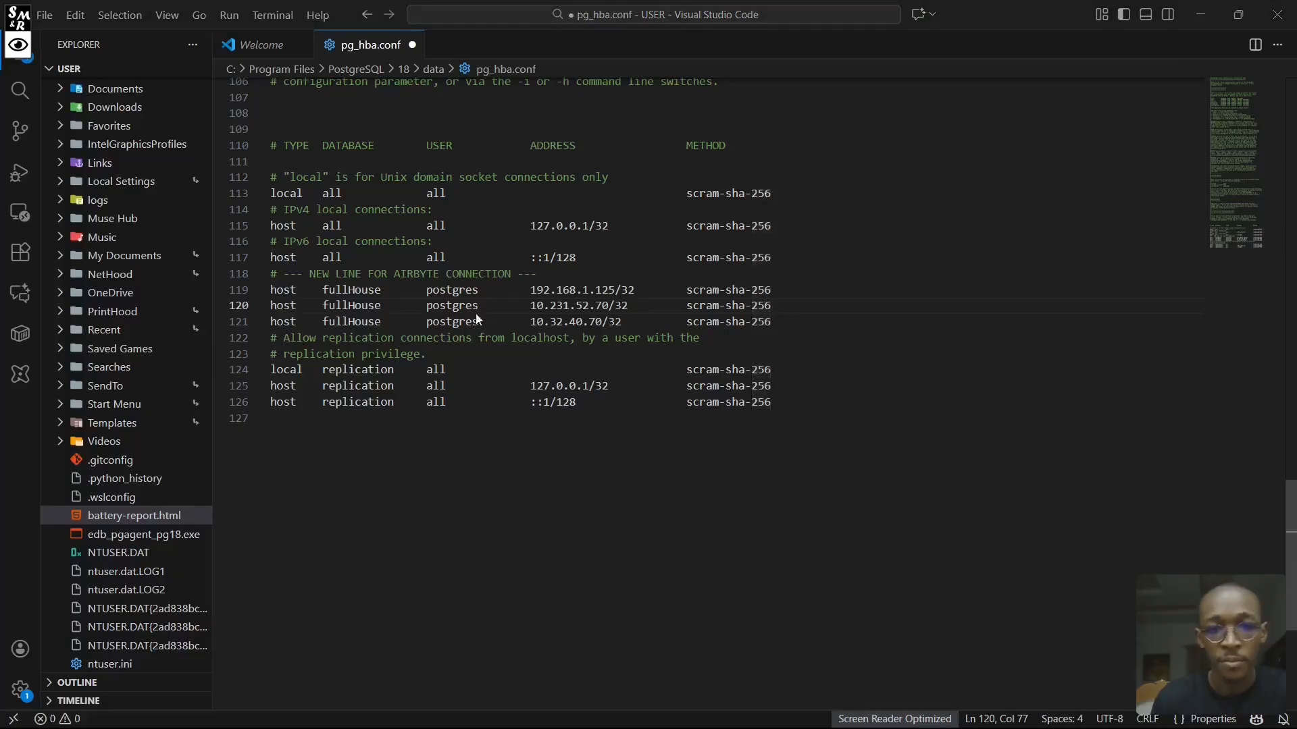
key(alt+Tab)
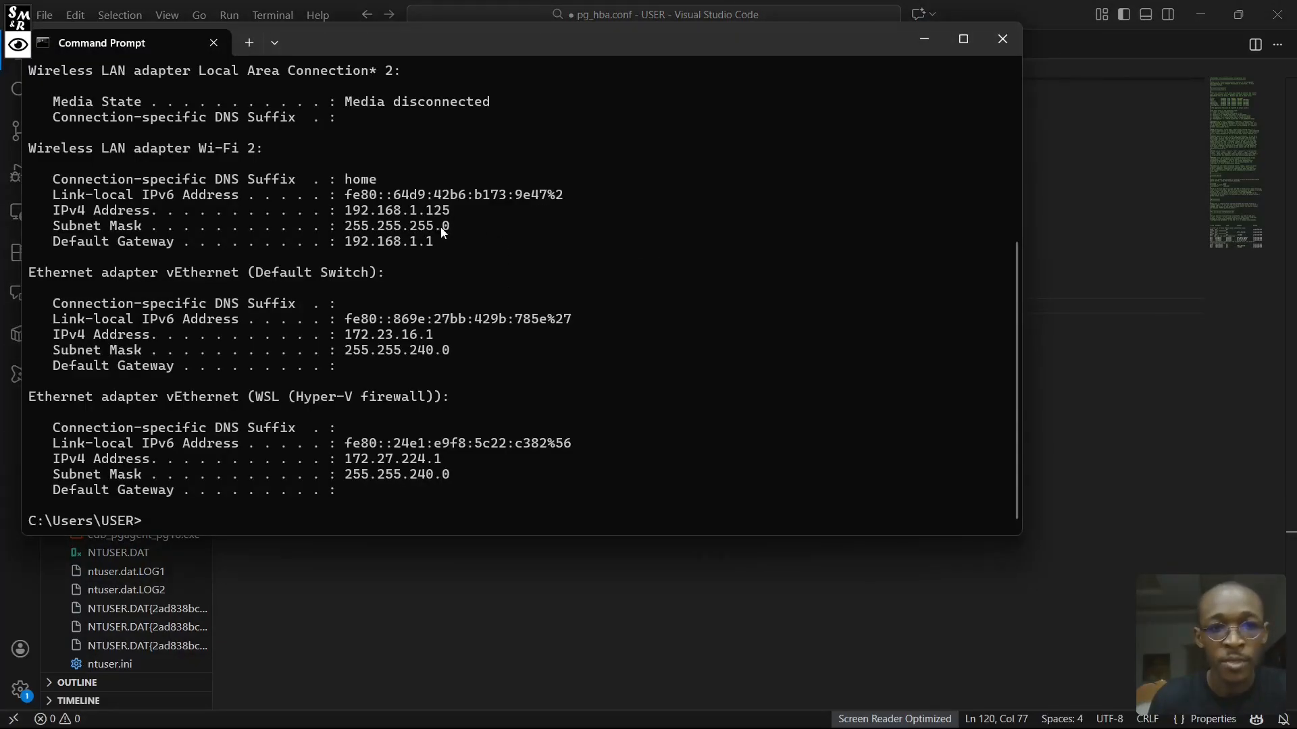
key(alt+Tab)
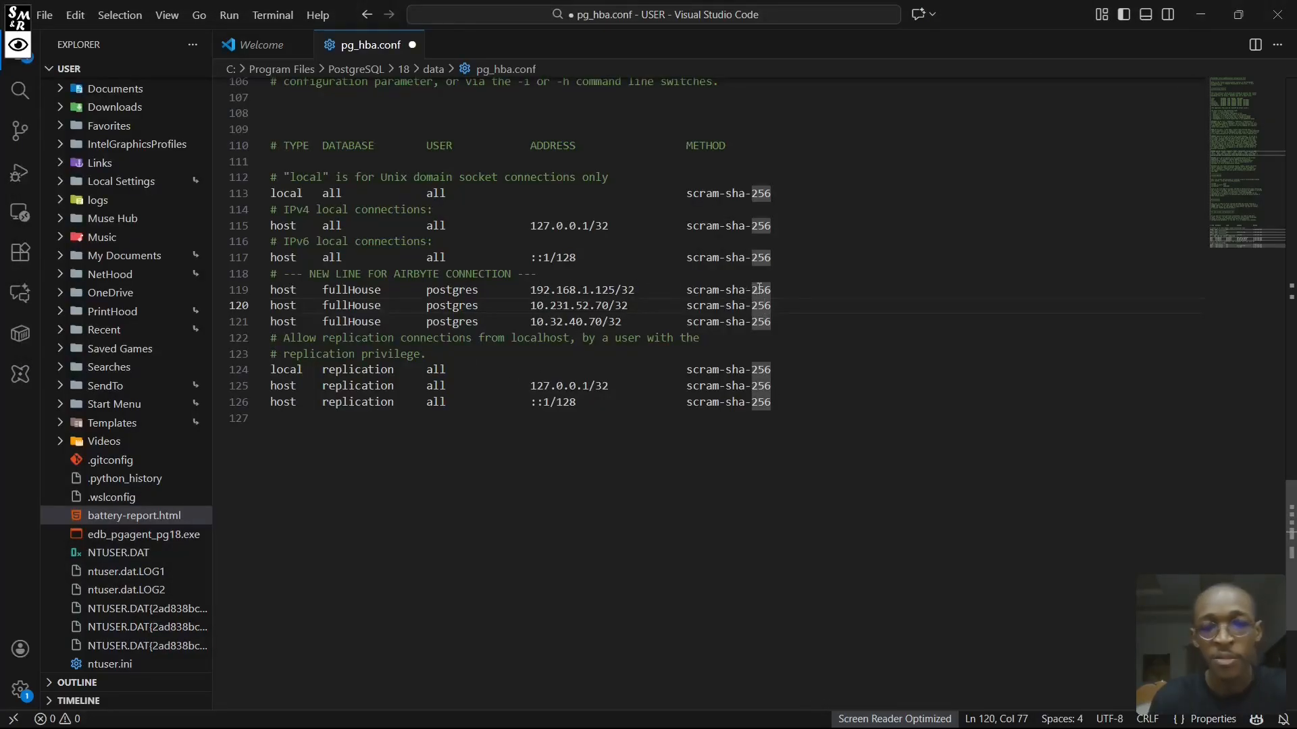
click(784, 287)
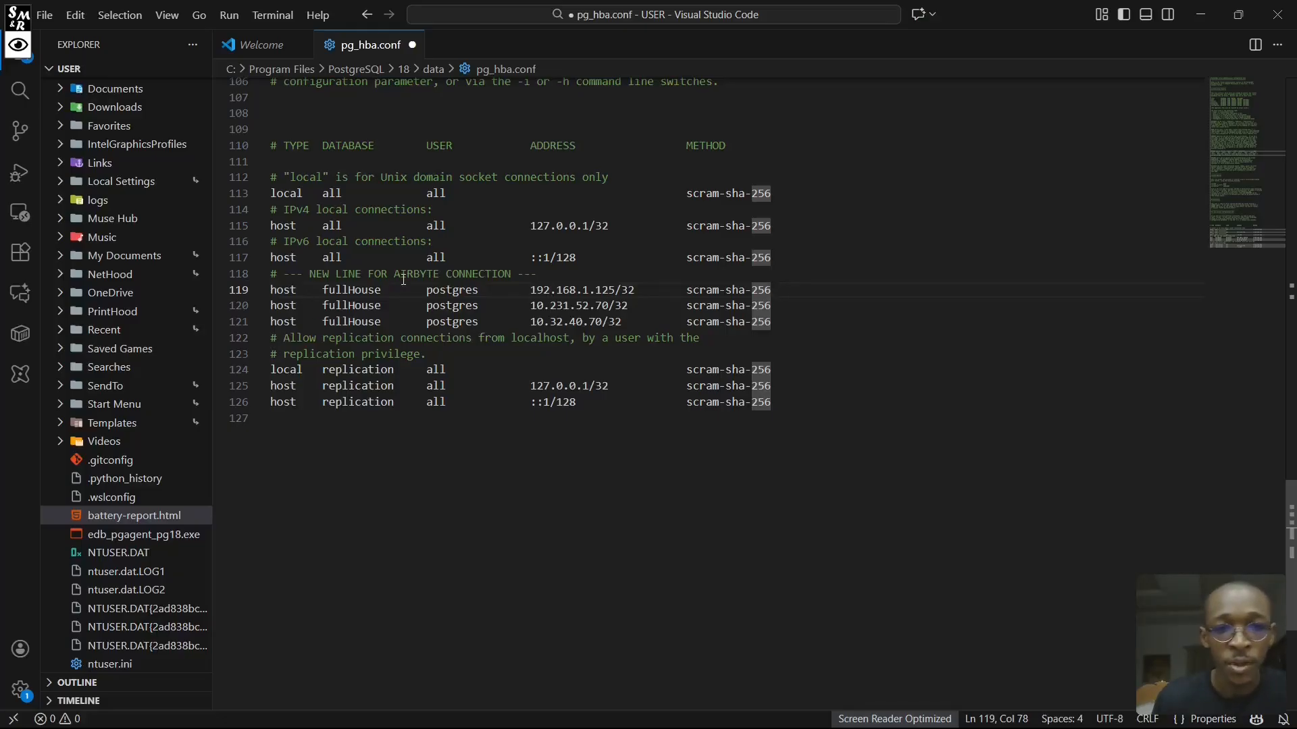
- Switch to Command Prompt and copy the IPv4 address of the Wi-Fi 2 adapter
key(alt+Tab)
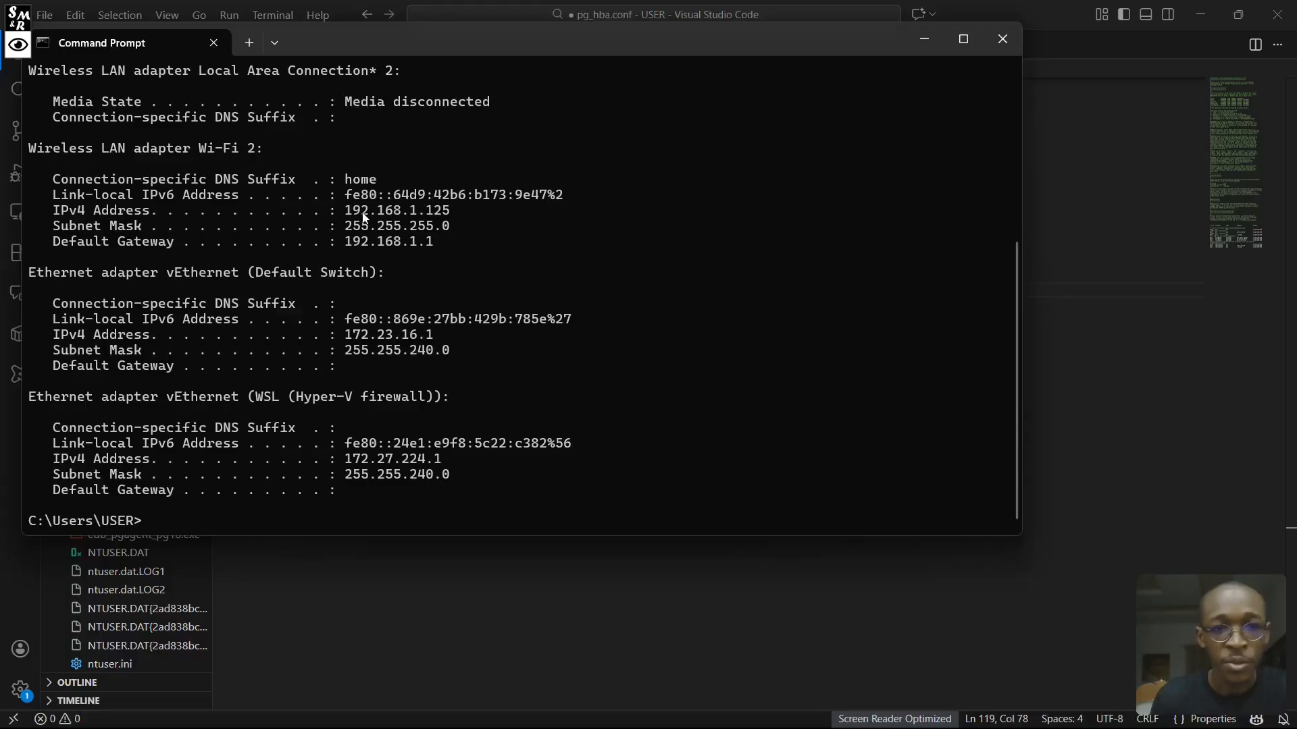
drag(451, 210, 349, 218)
key(ctrl+c)
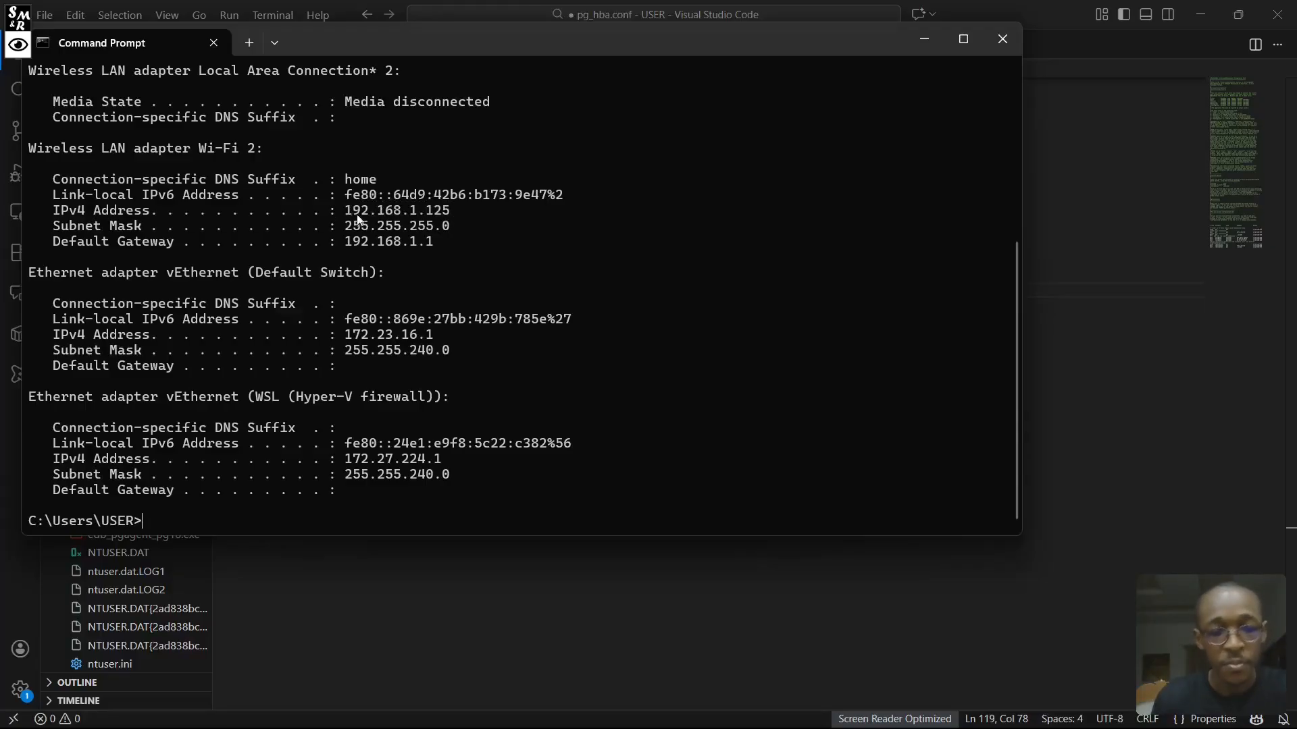
- Return to Visual Studio Code and save pg_hba.conf with the fullHouse host records for the Airbyte connection
key(alt+Tab)
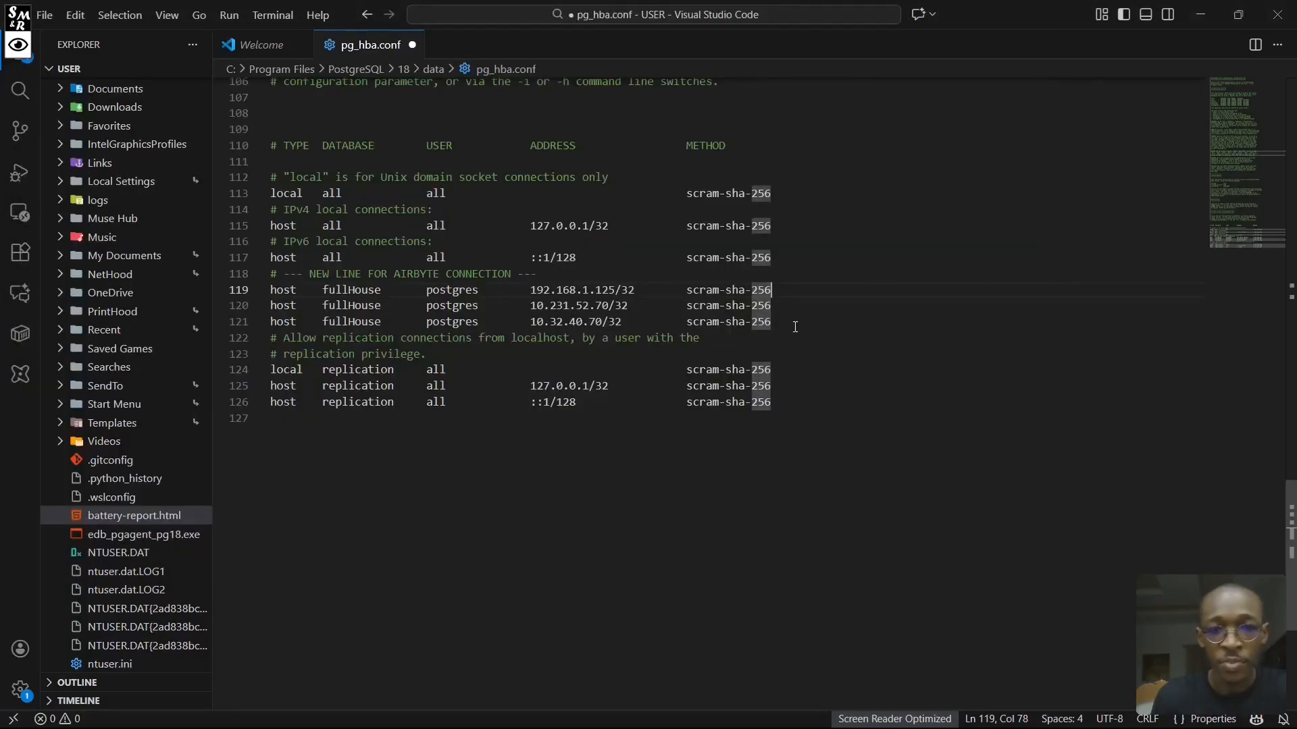
click(797, 323)
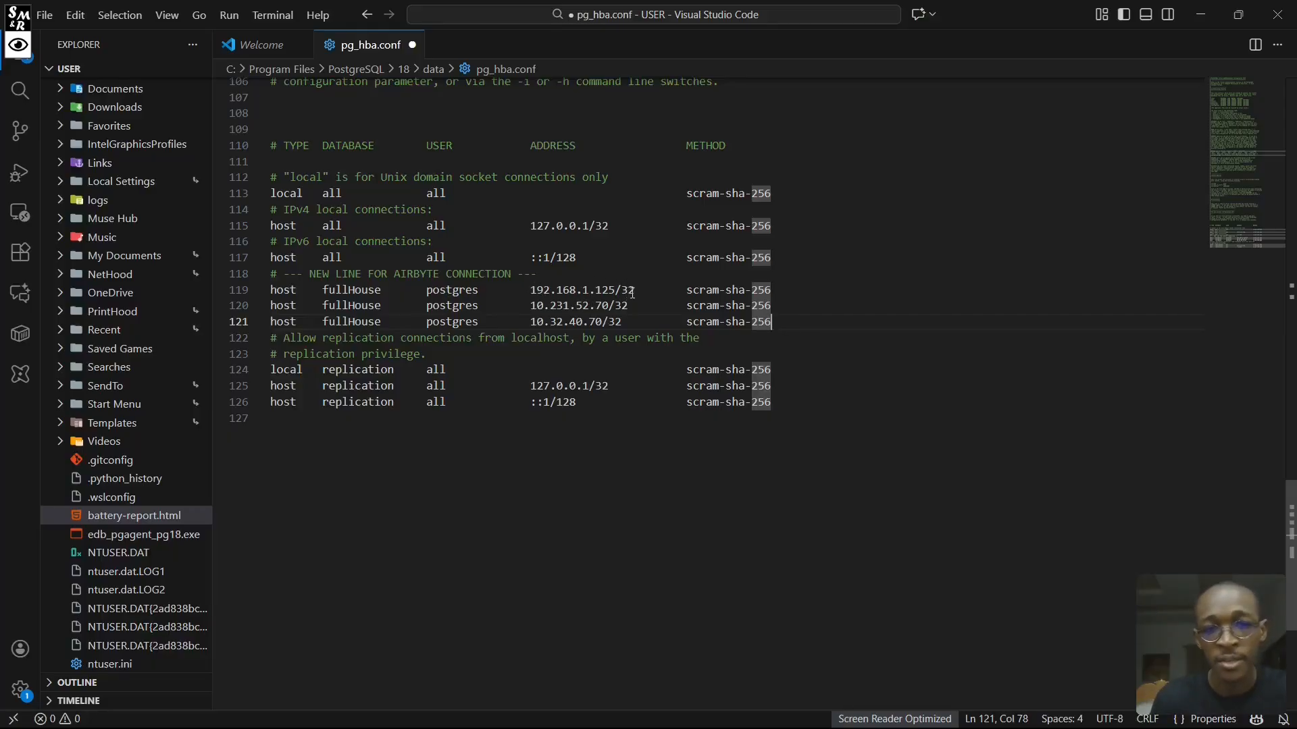
click(813, 308)
key(ctrl+s)
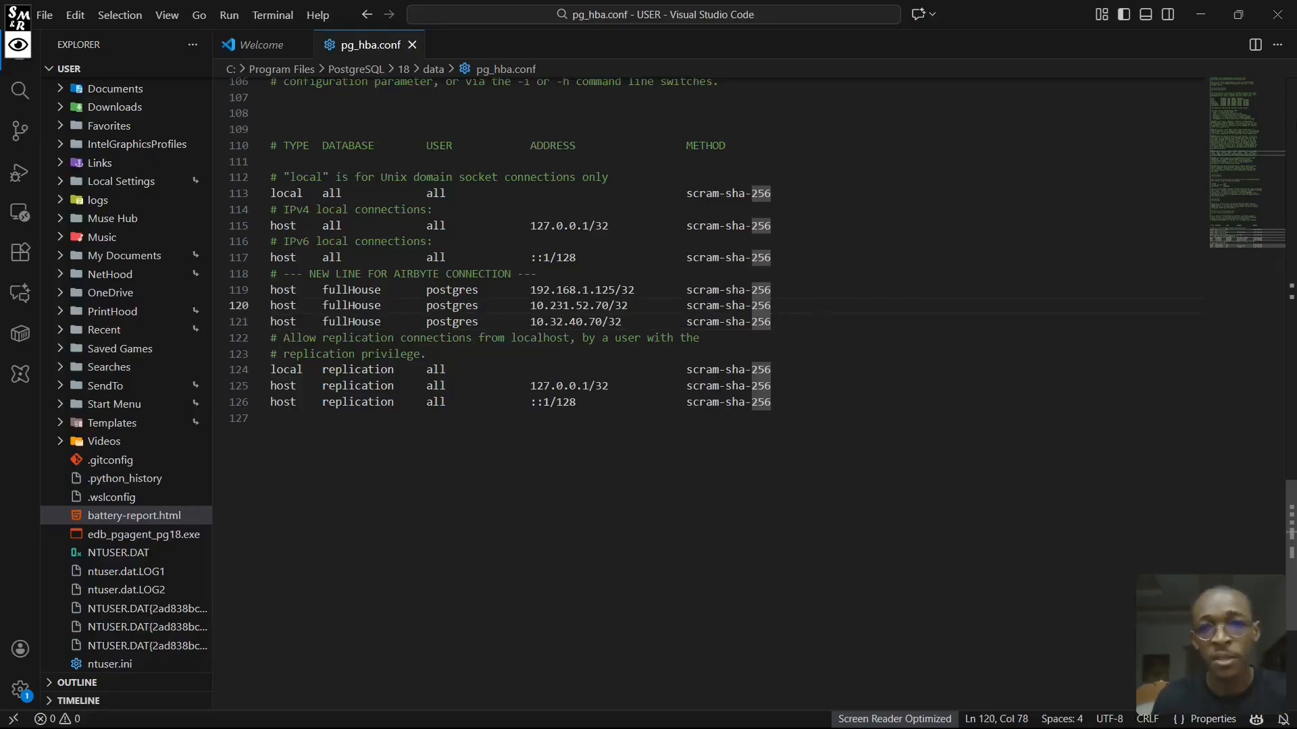
- Switch to Airbyte in Chrome, set the Postgres source's host to 192.168.1.125 and set up the source
key(alt+Tab)
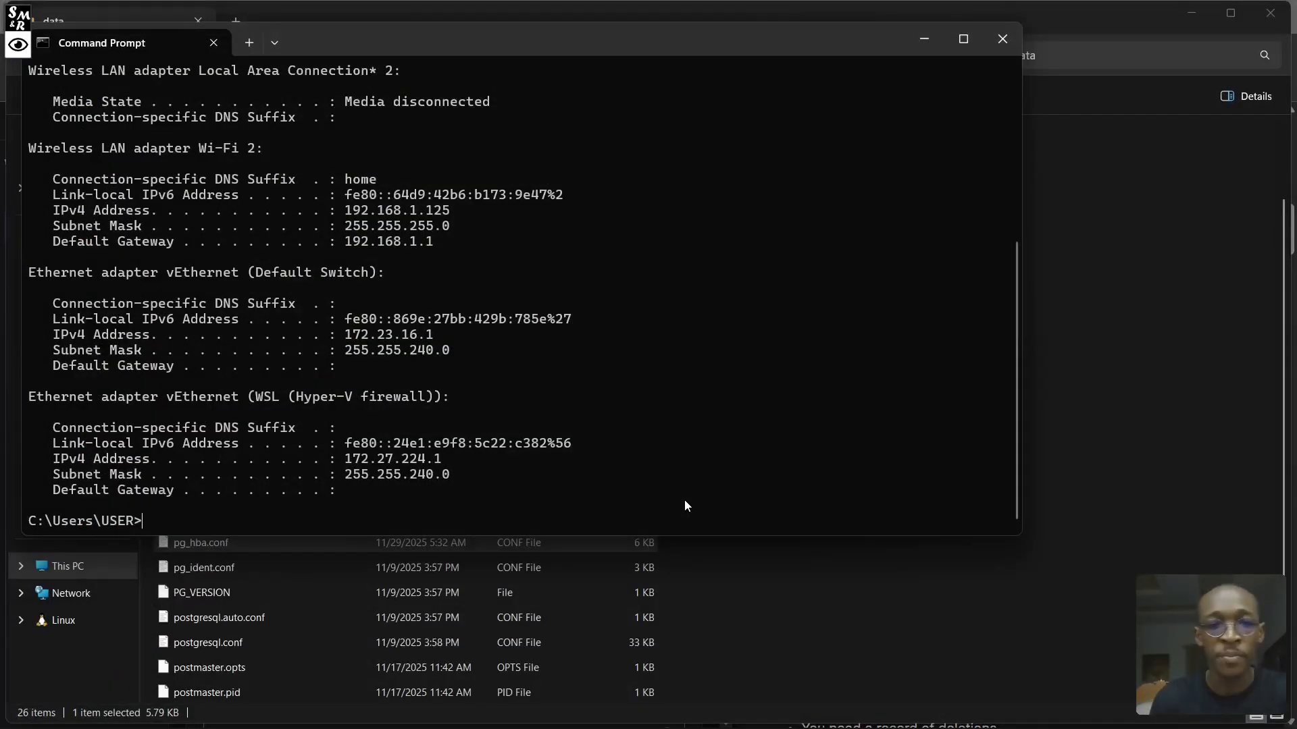
key(alt+Tab)
key(alt+Tab)
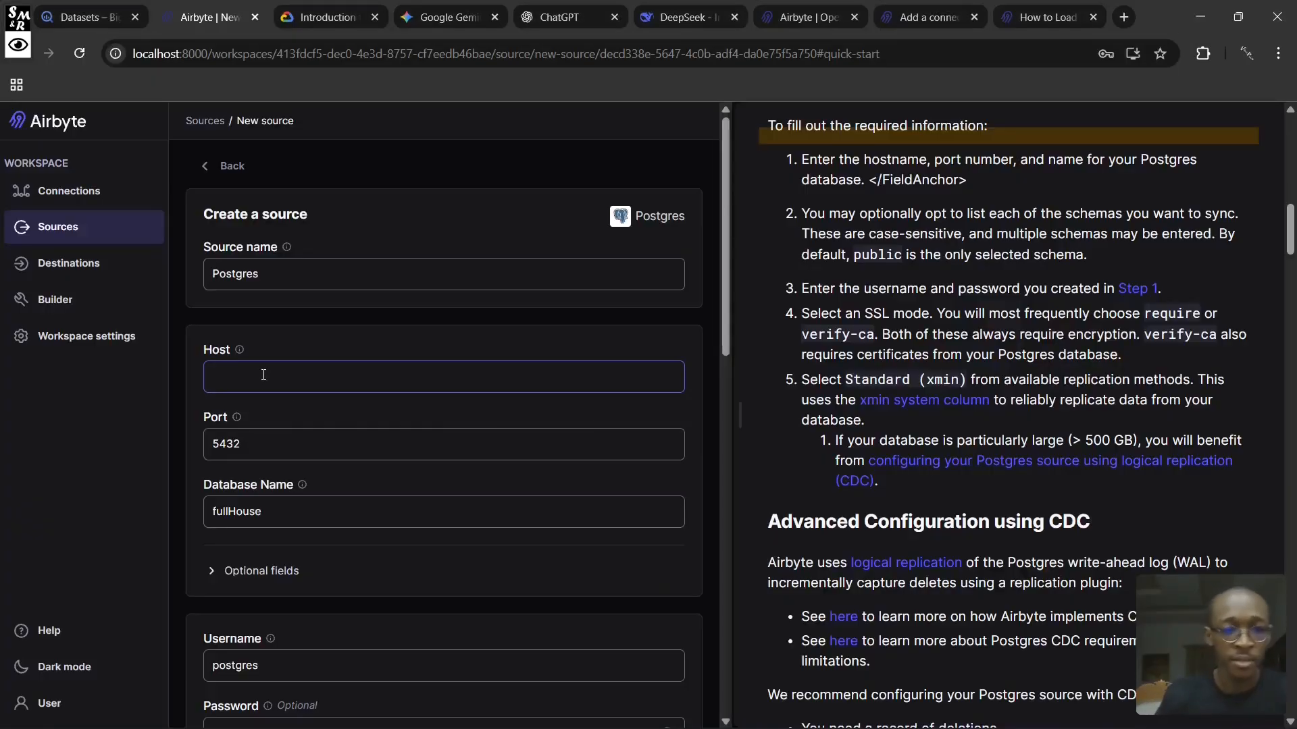
key(ctrl+v)
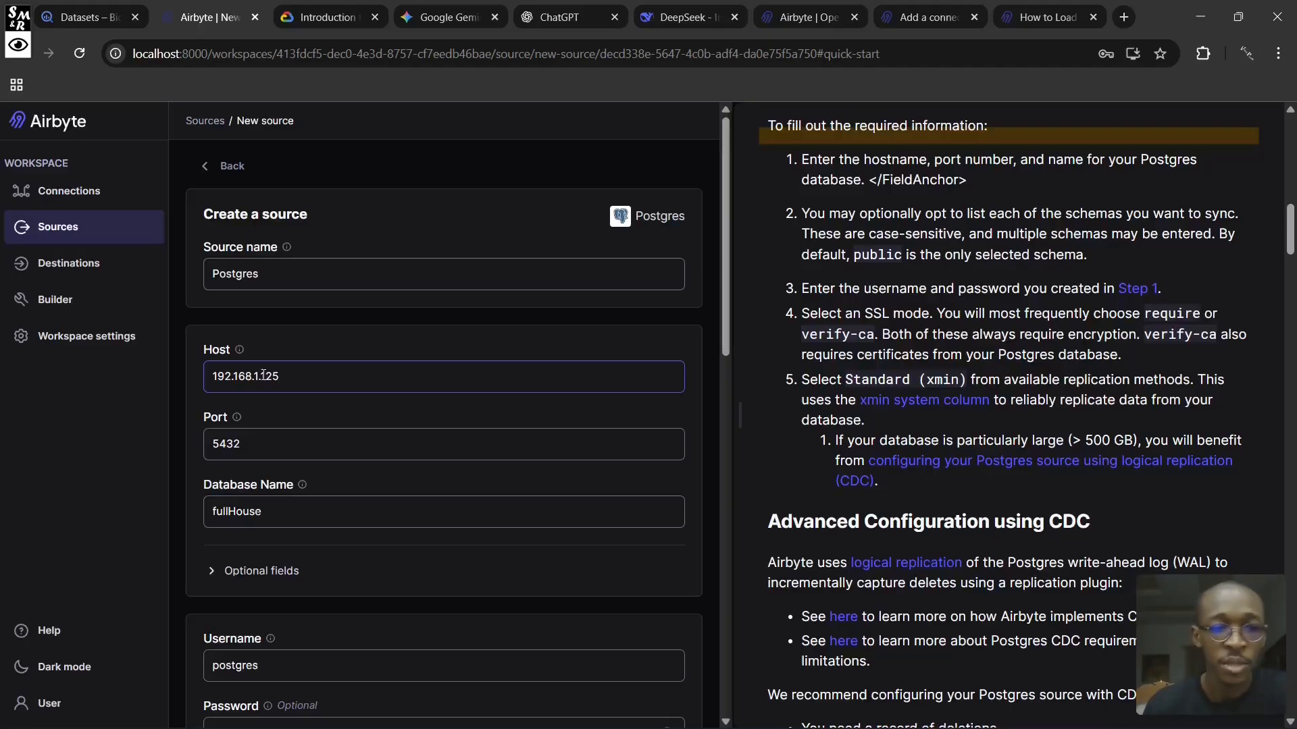
scroll(299, 372, down, 15)
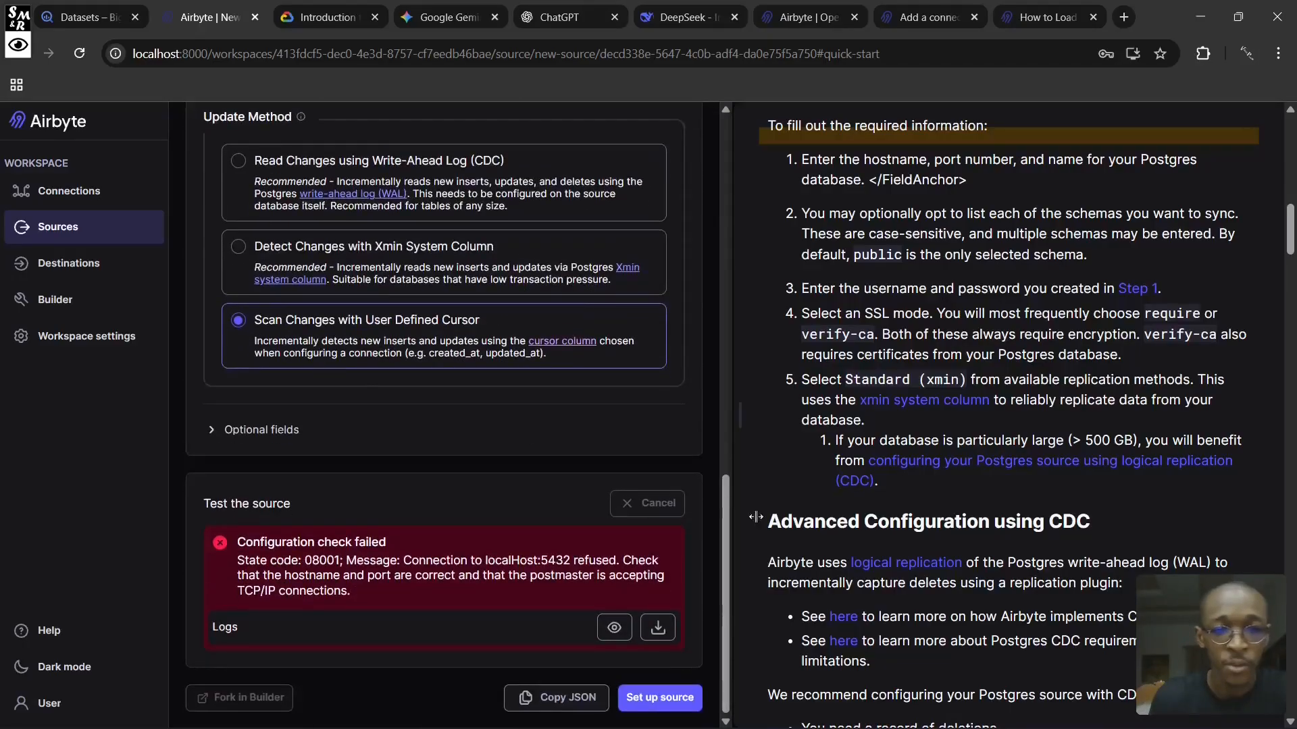
click(665, 698)
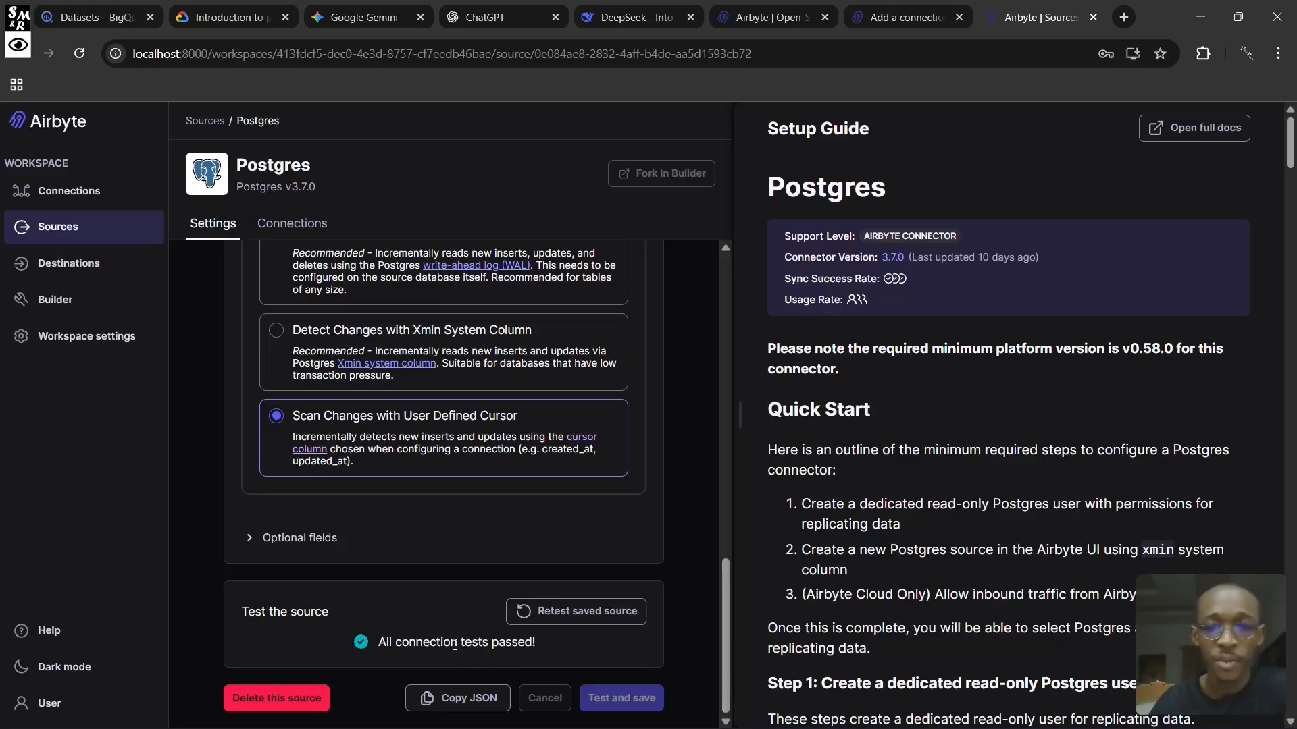
- Review the saved Postgres source's settings and open its connections
scroll(489, 604, up, 10)
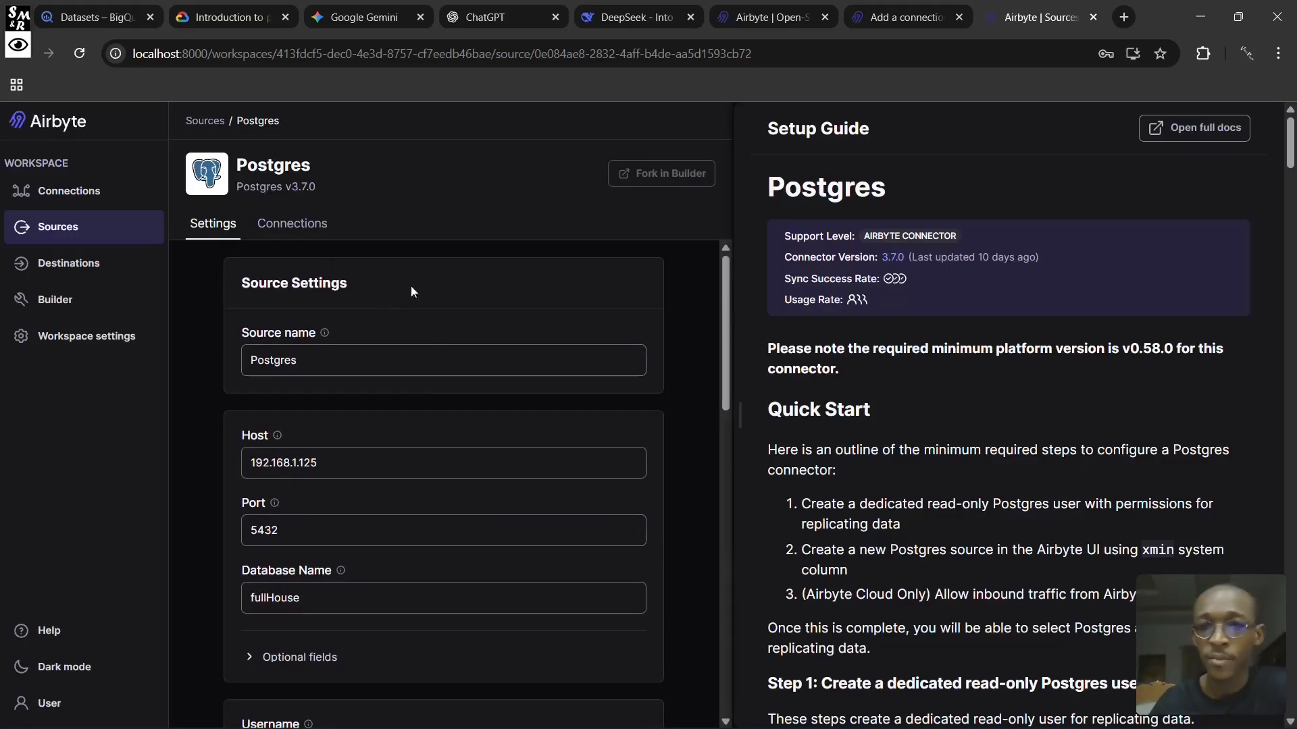
click(270, 224)
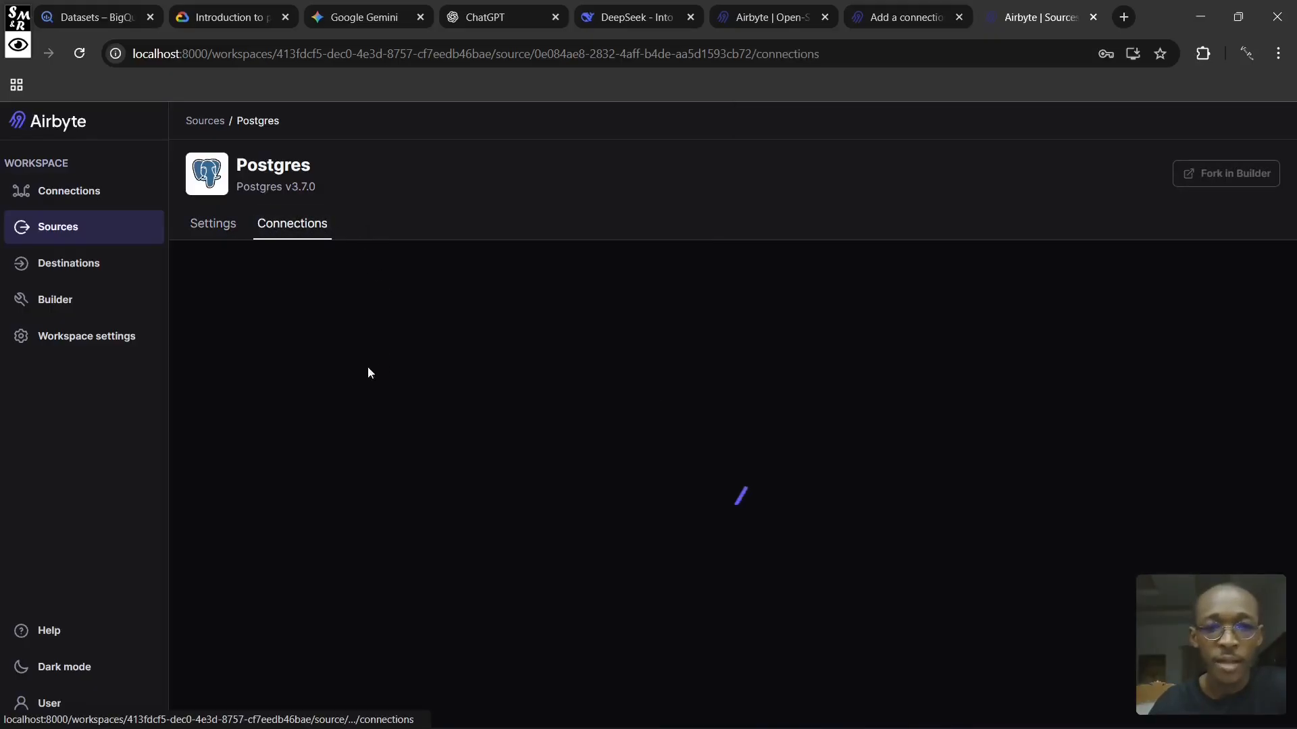
click(722, 471)
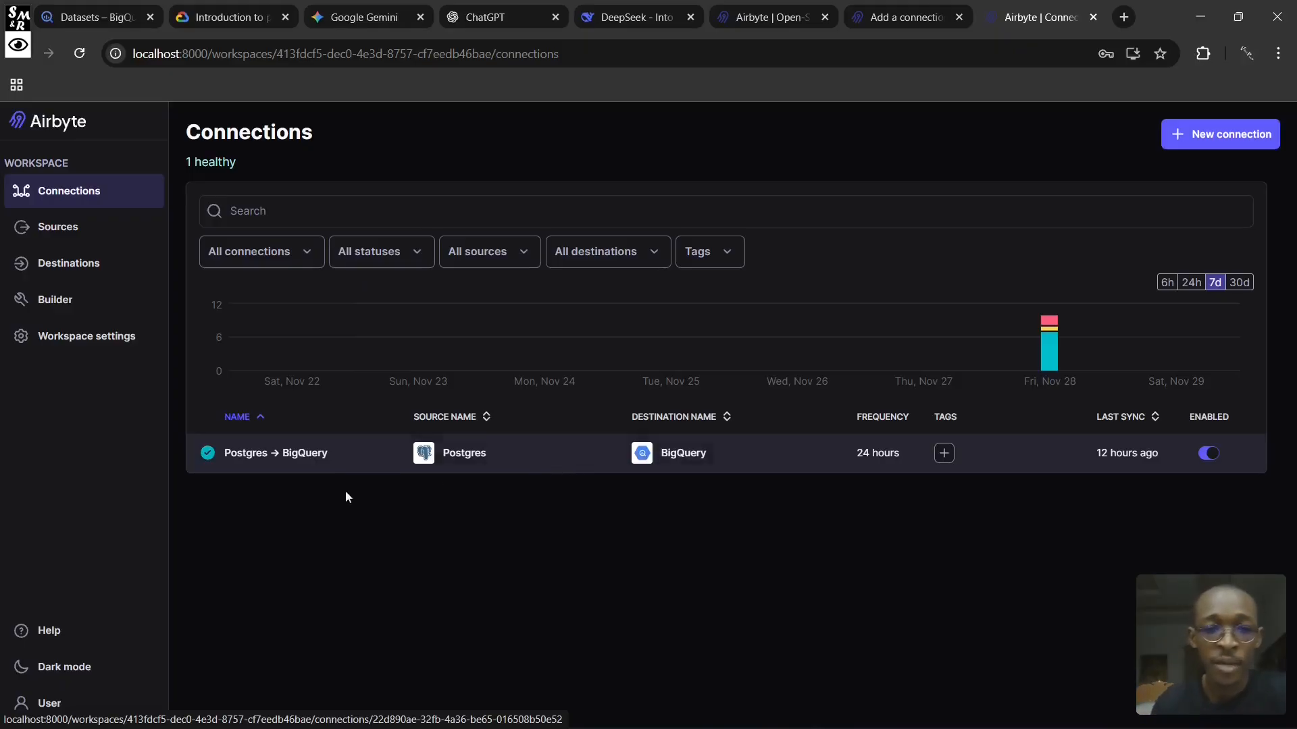
- Open the Postgres → BigQuery connection and check the records loaded for the tlc_green_trips_2013 stream
click(268, 454)
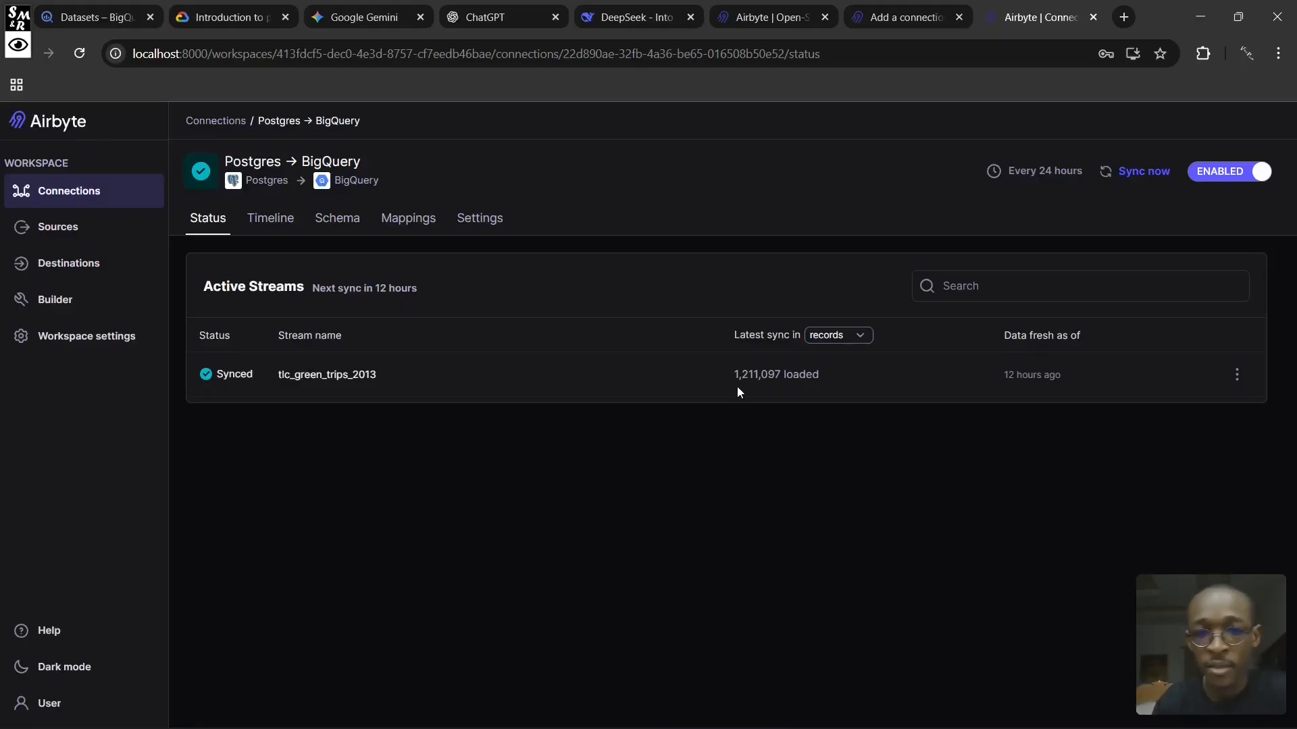
drag(733, 374, 828, 375)
click(761, 505)
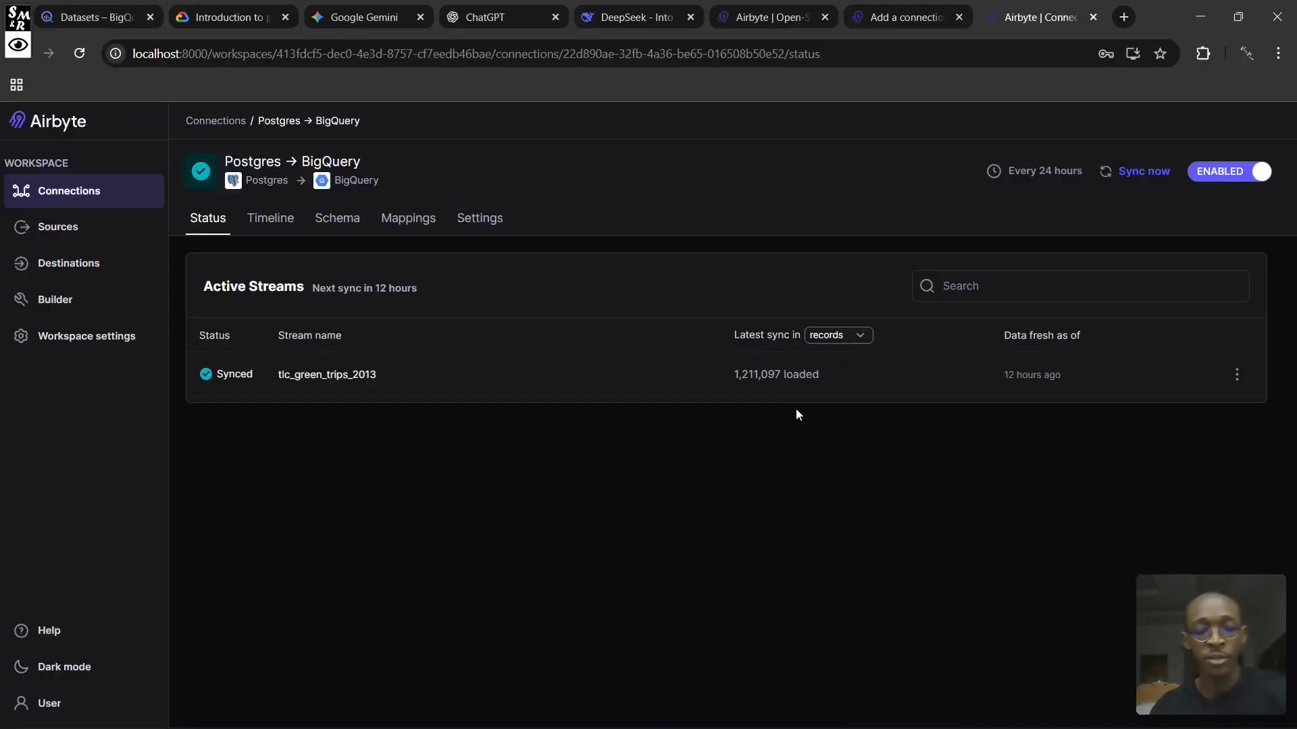
- Switch to Screenshot (8).png and examine the abctl local status command and its Docker error output
key(alt+Tab)
key(alt+Tab)
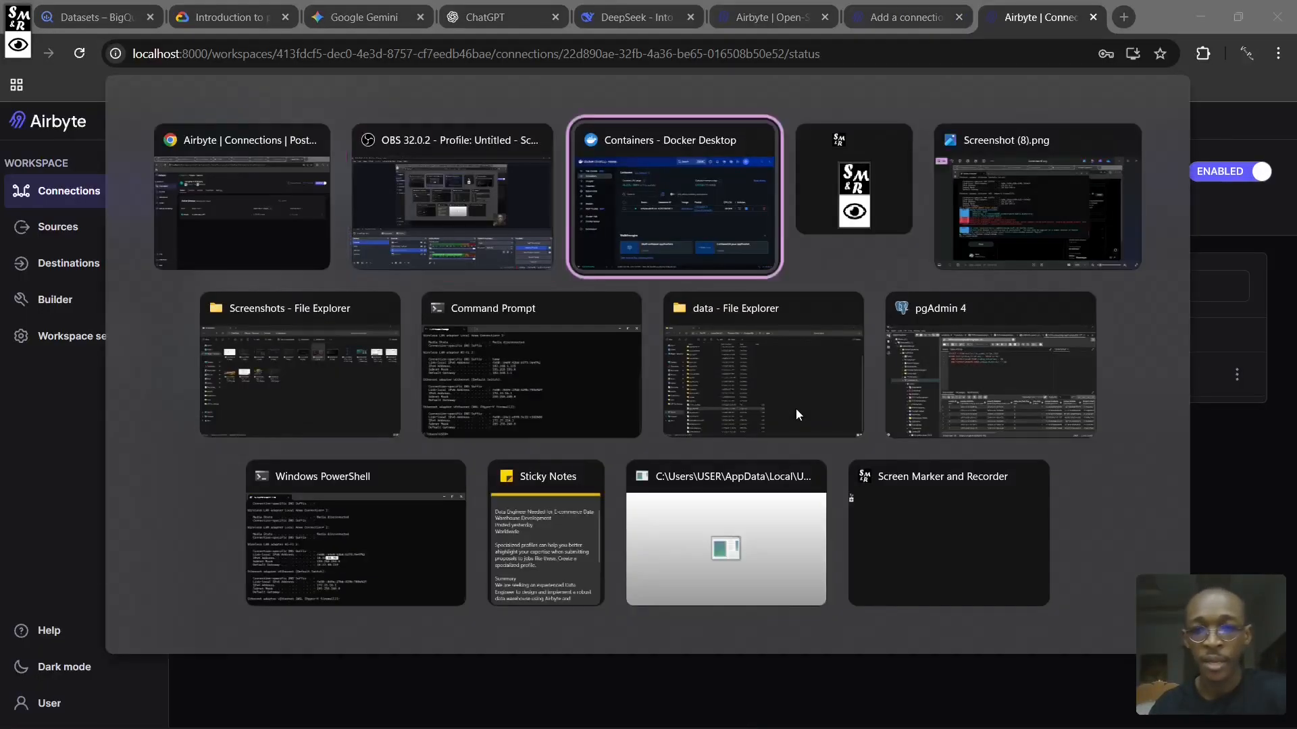
key(alt+Tab)
key(alt+Tab)
key(Escape)
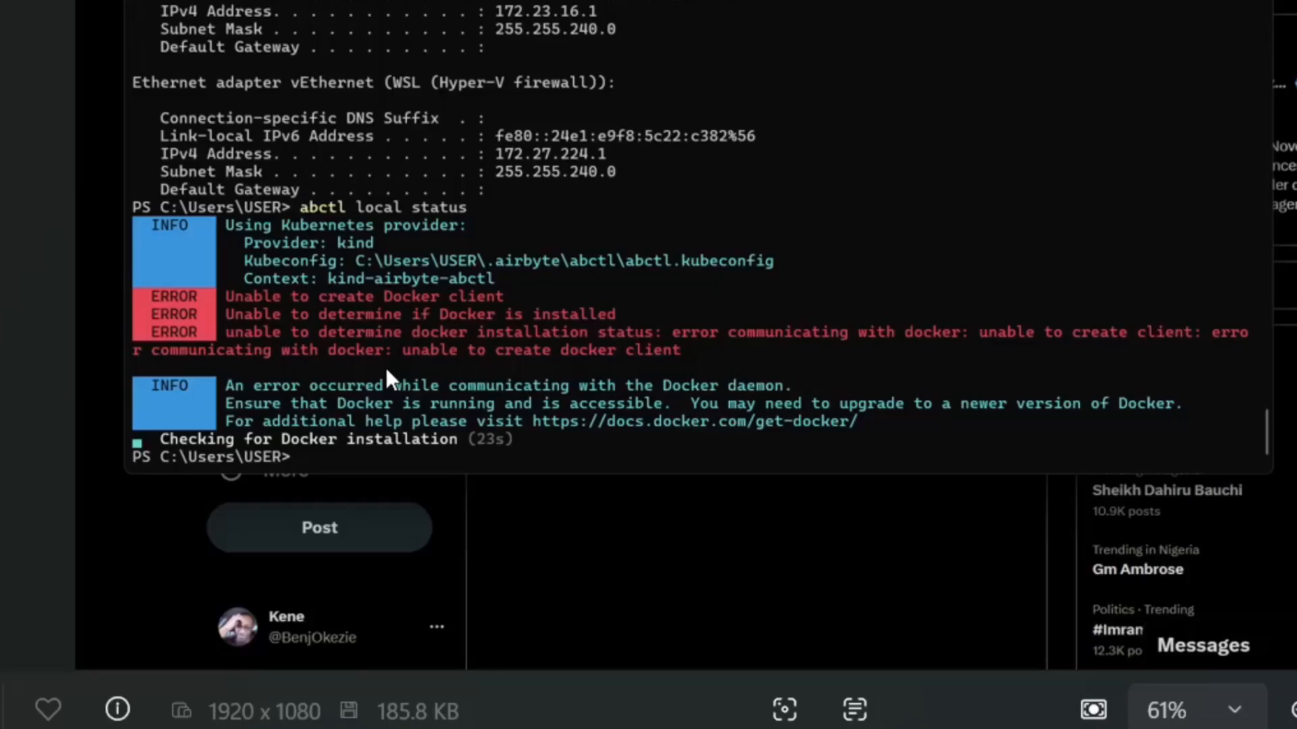
drag(190, 168, 824, 300)
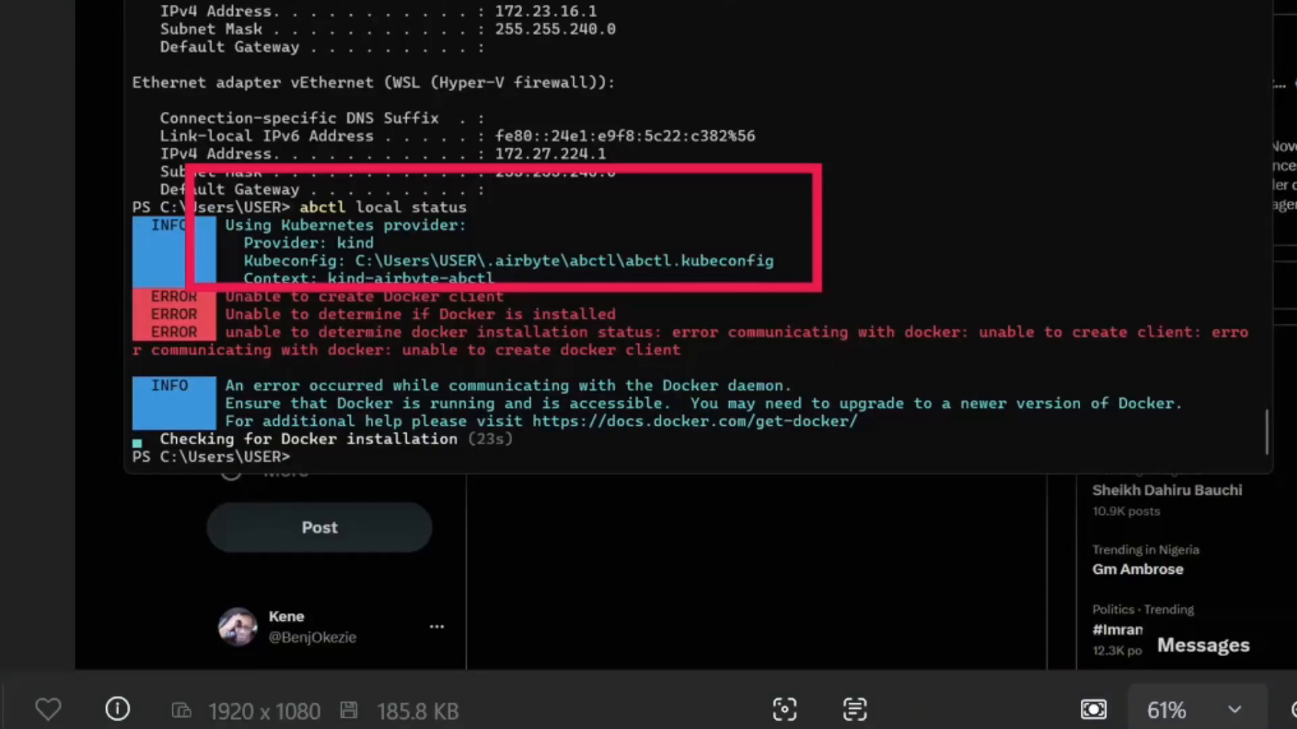
click(434, 186)
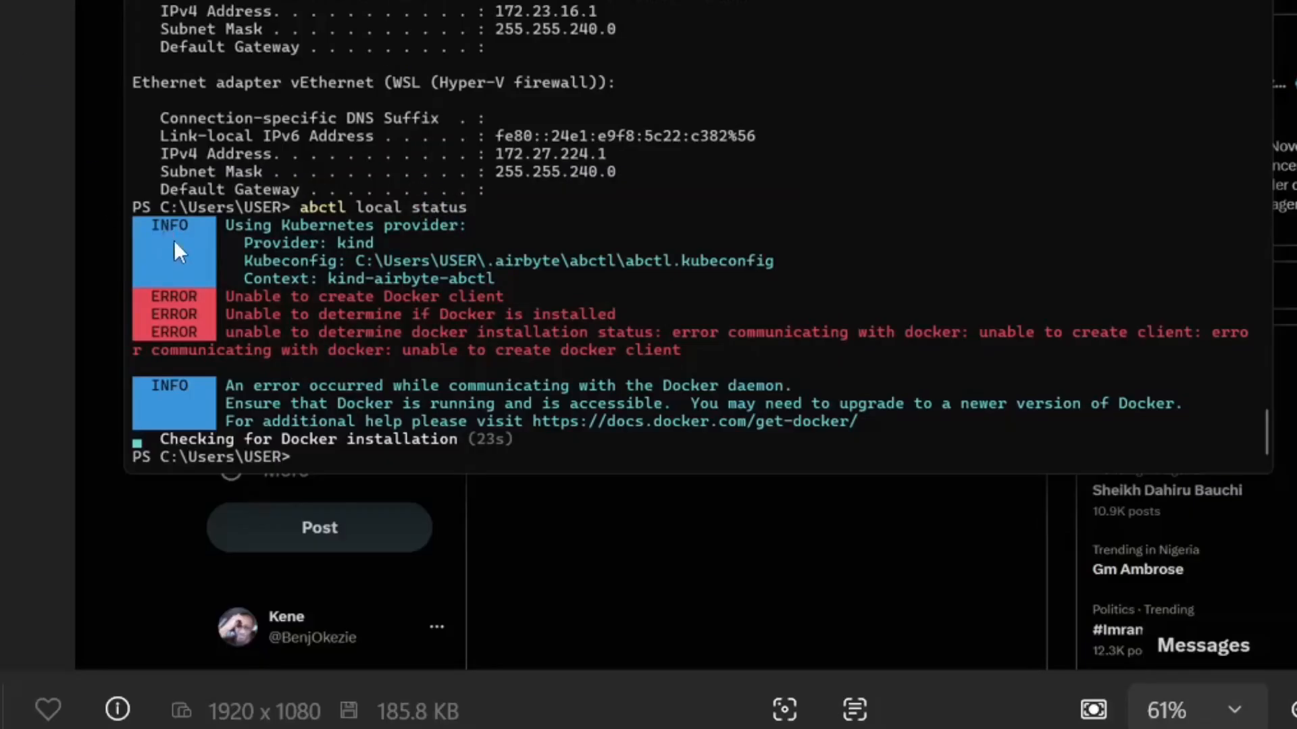
mouse_move(173, 241)
mouse_down()
mouse_move(733, 407)
mouse_move(1275, 396)
mouse_move(1261, 403)
mouse_up()
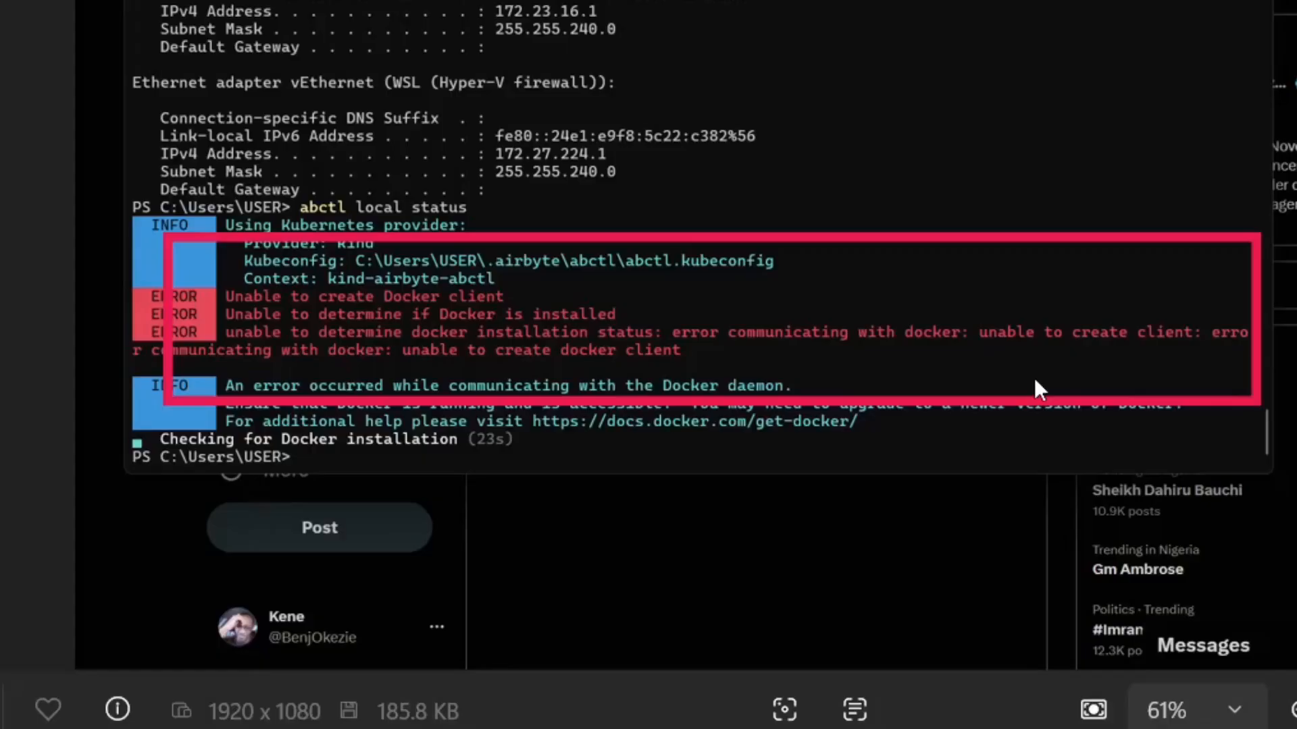
- Switch to Docker Desktop and check the container memory usage in the Containers view
key(Right)
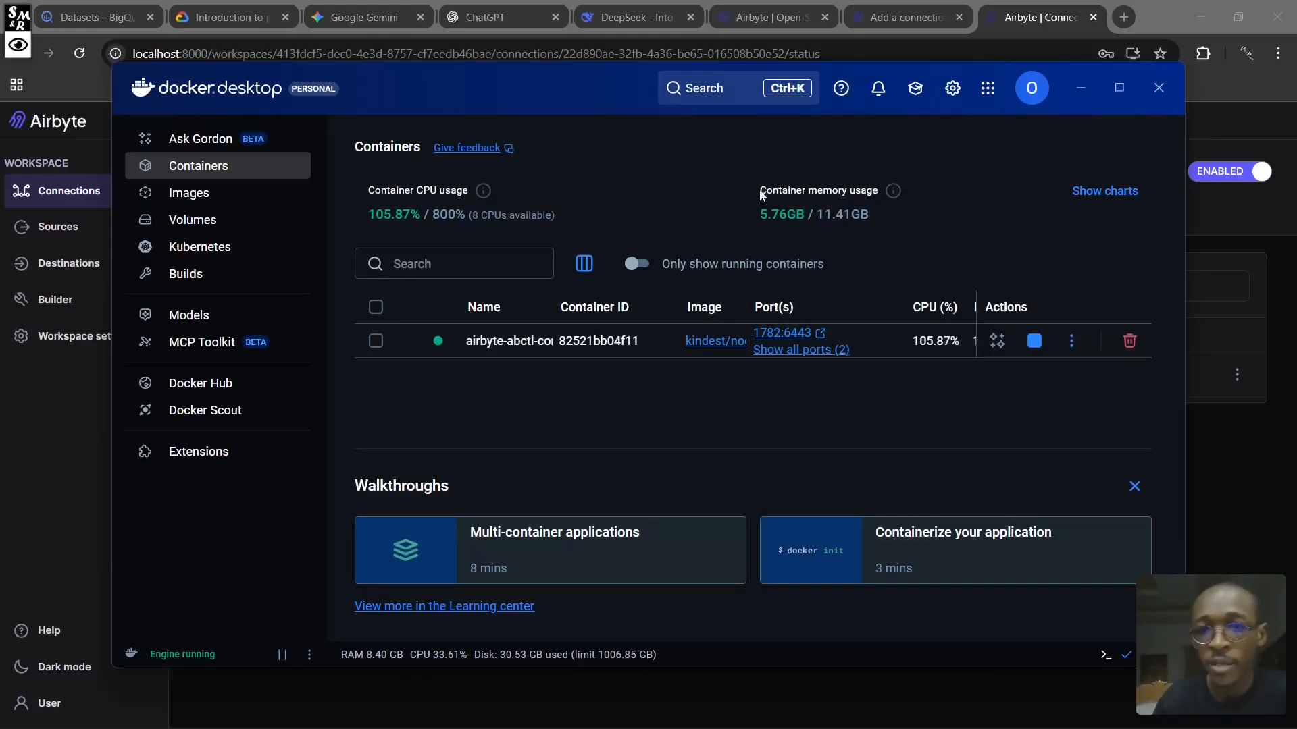
drag(761, 192, 876, 186)
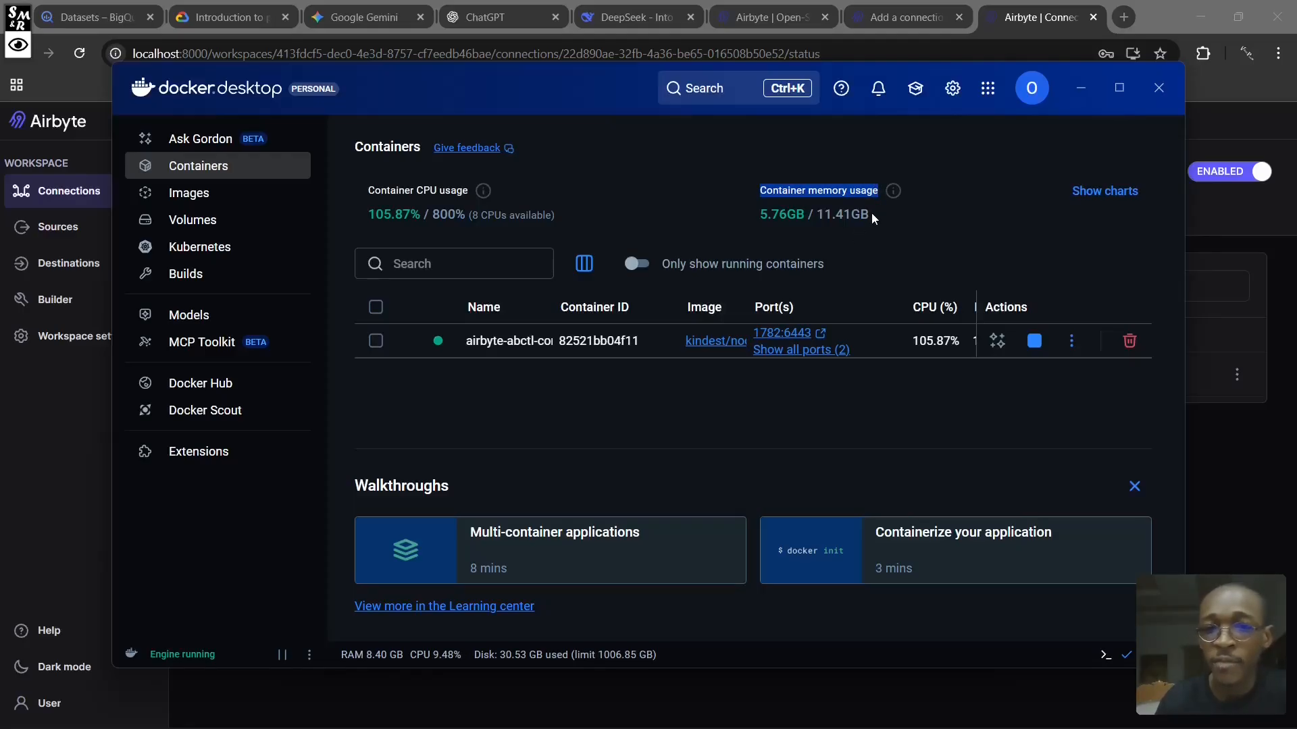
- Highlight the container memory usage, then open WSL Settings to review the processor count and memory size assigned to the WSL 2 VM
click(872, 214)
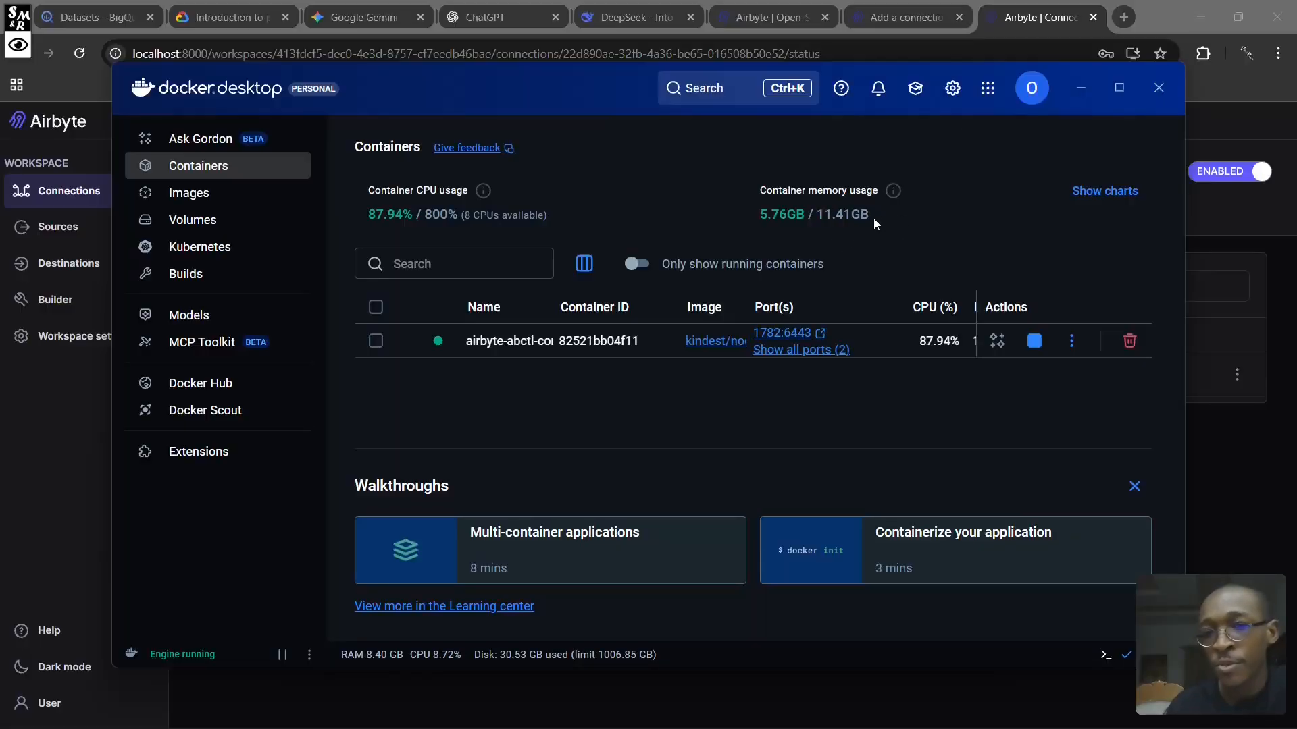
drag(877, 225, 764, 214)
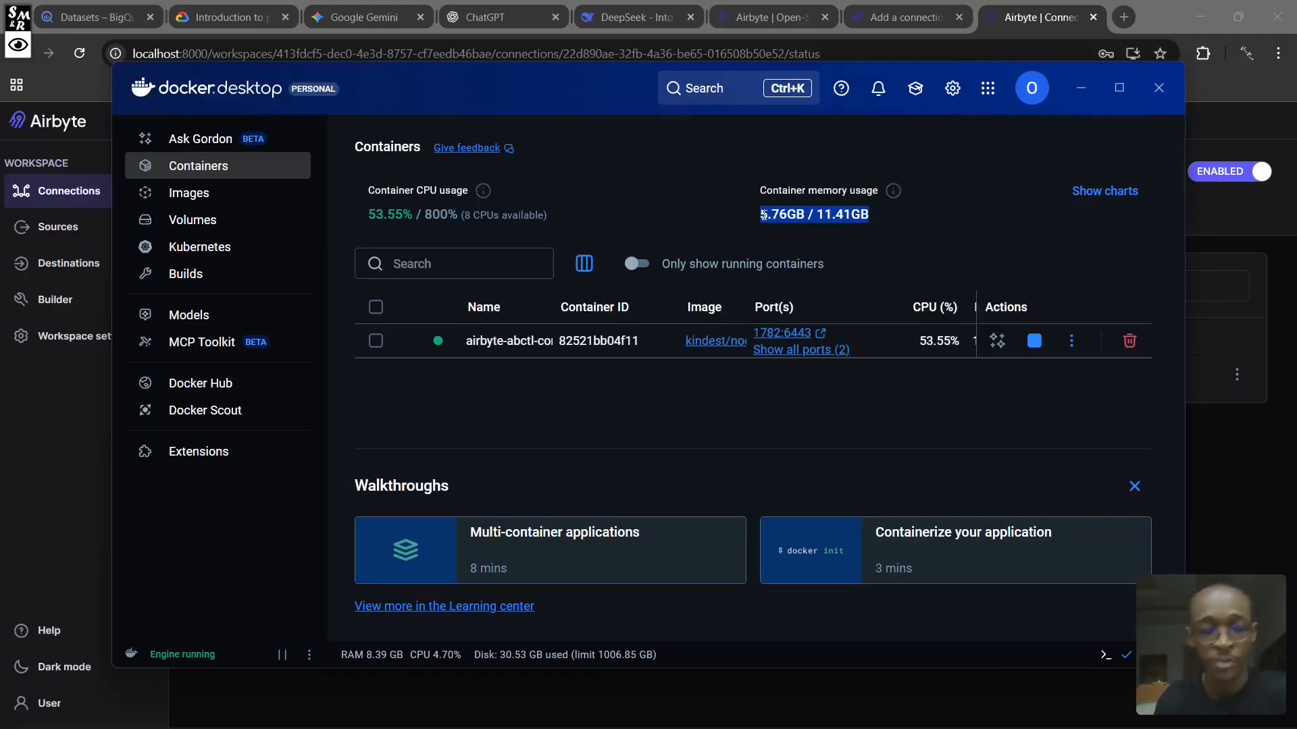
key(super)
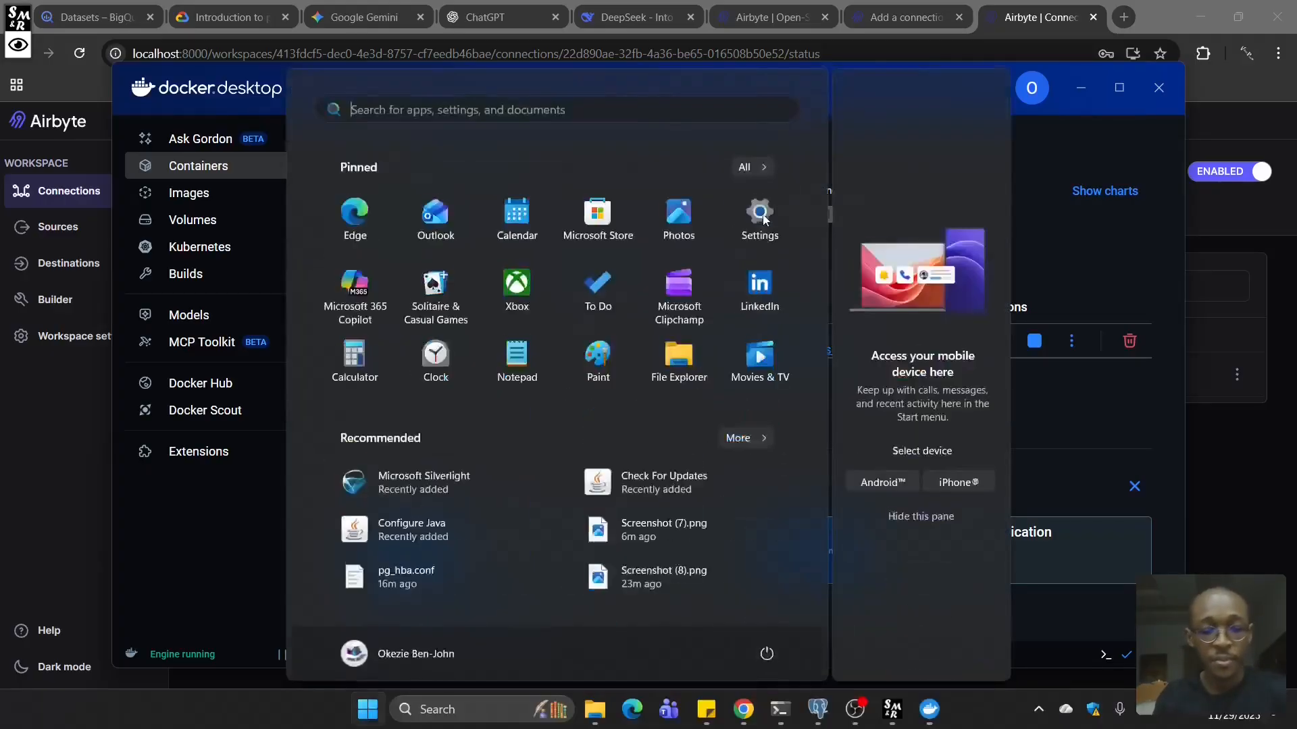
text(wsl)
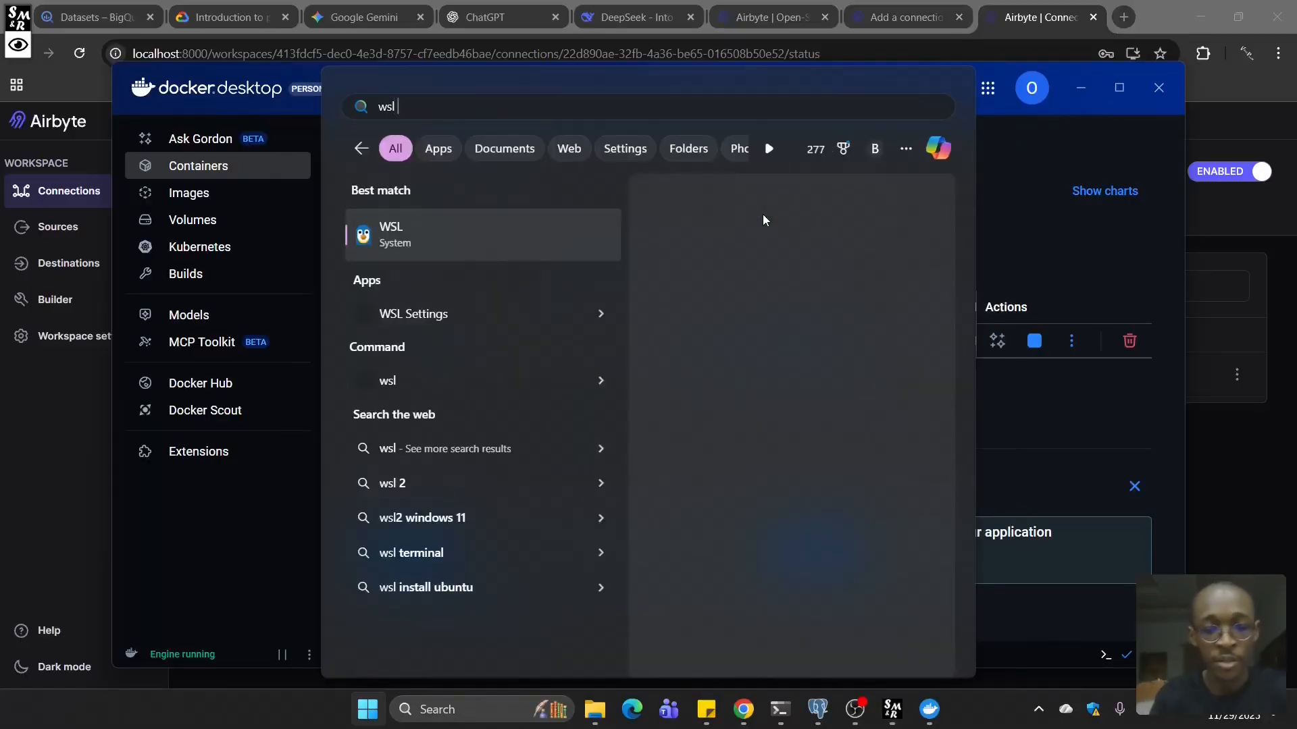
text( se)
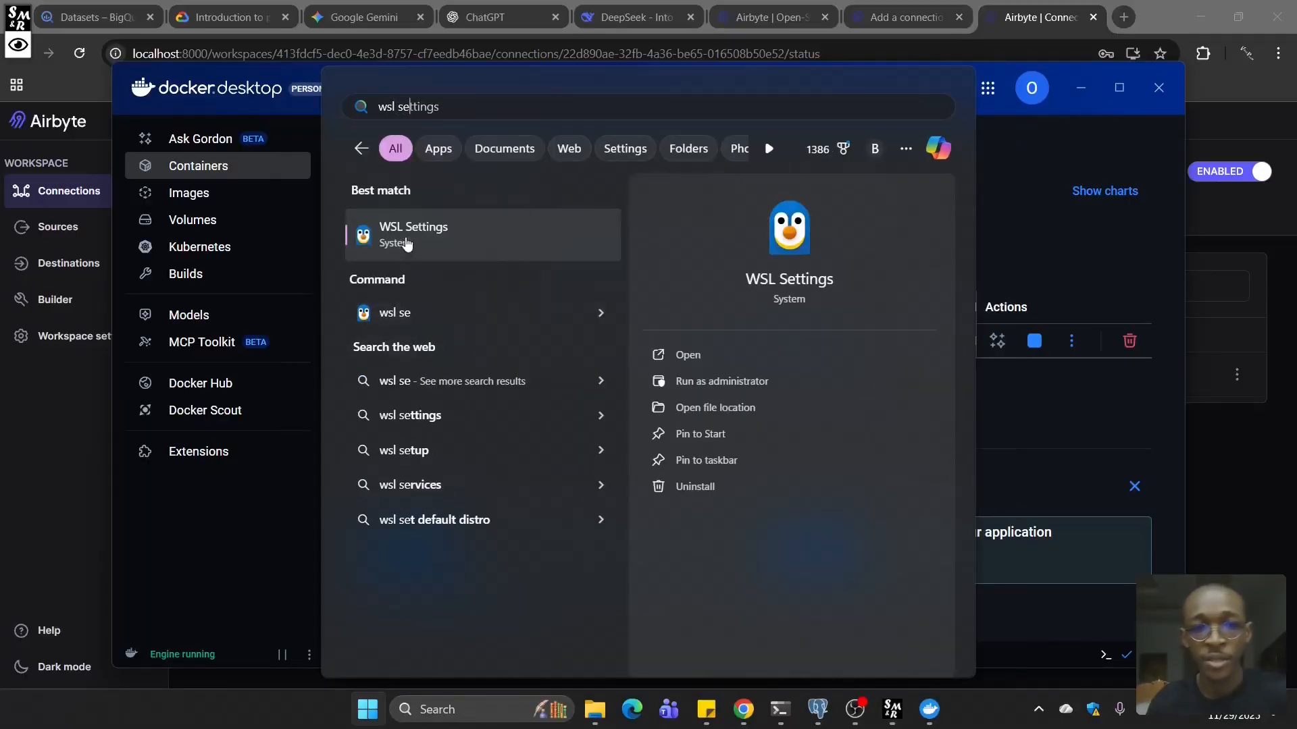
click(706, 352)
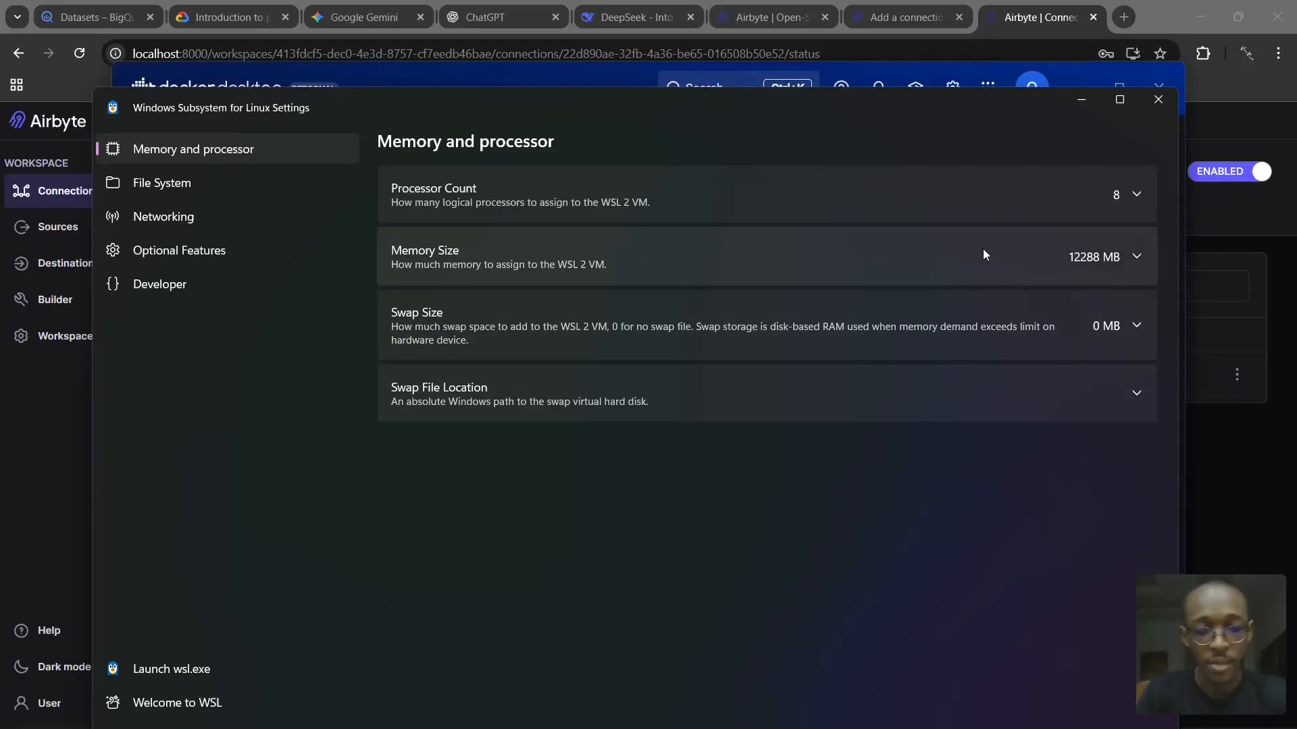
- Open System Information and check the computer's processor and installed physical memory in the System Summary
key(super)
text(spec)
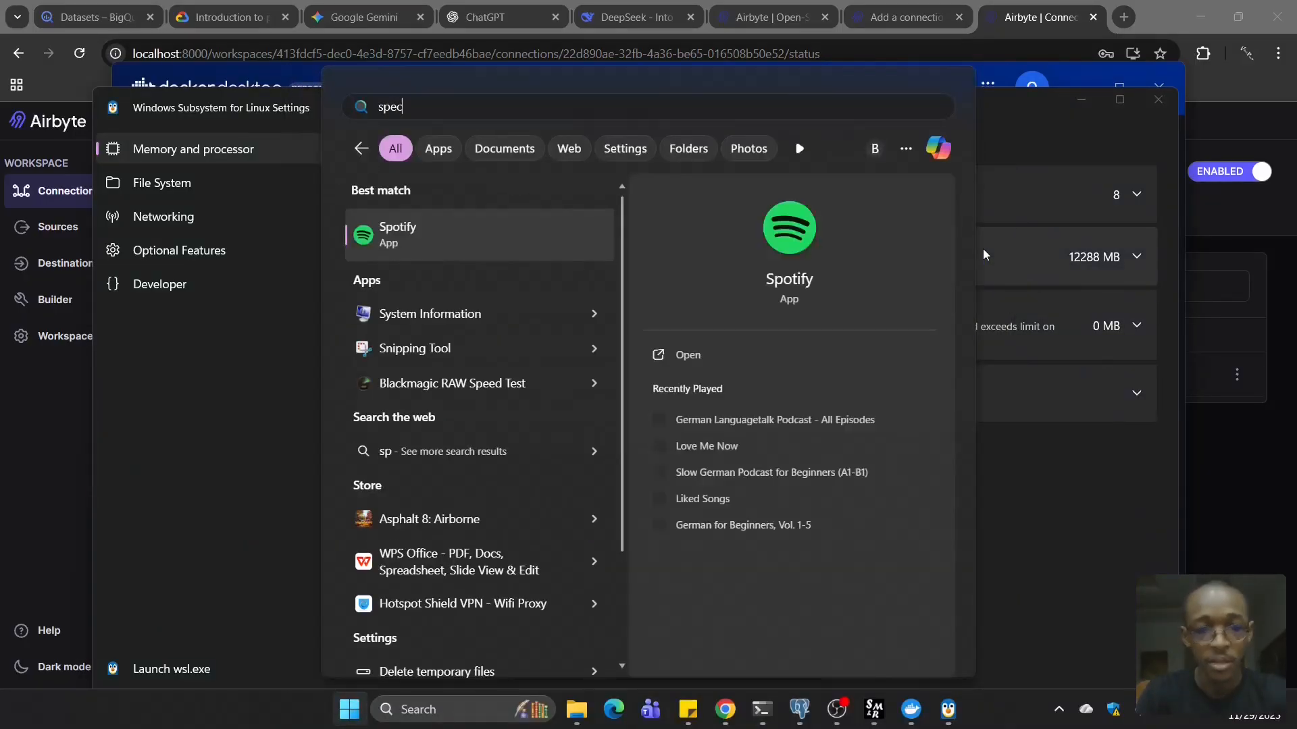
key(Return)
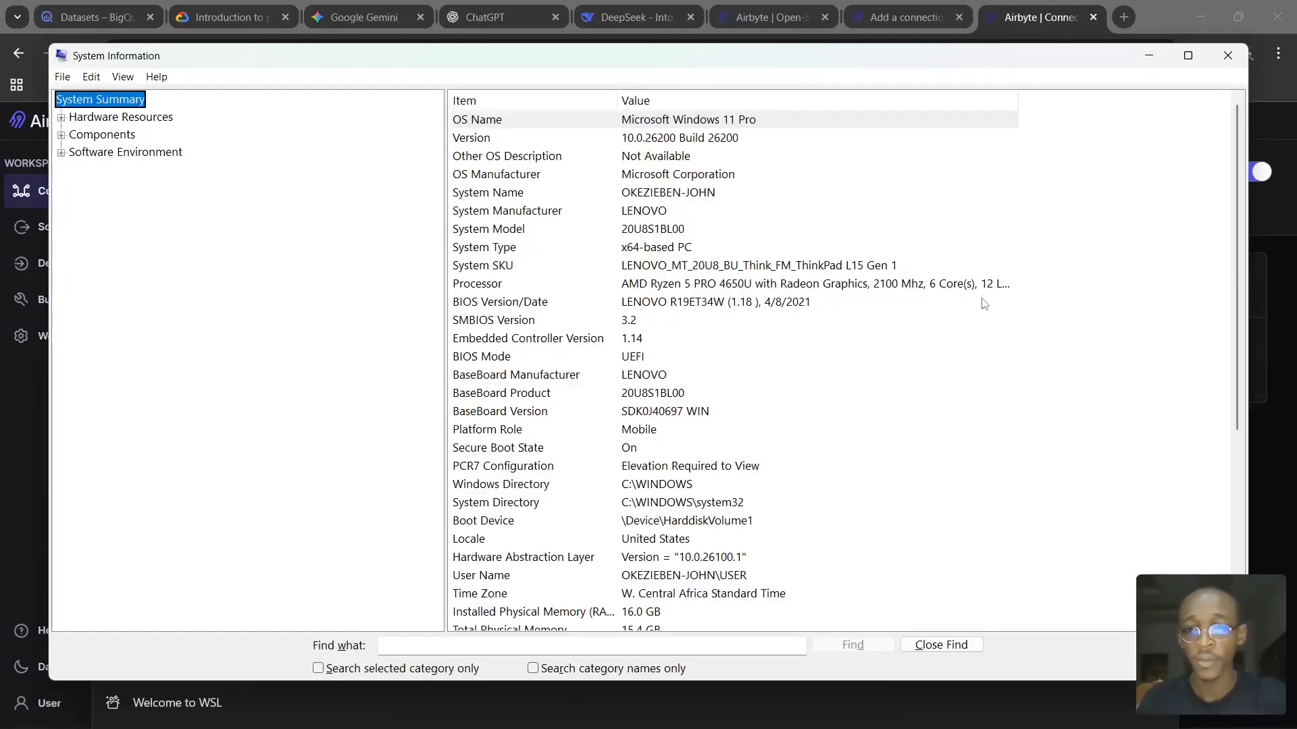
click(984, 287)
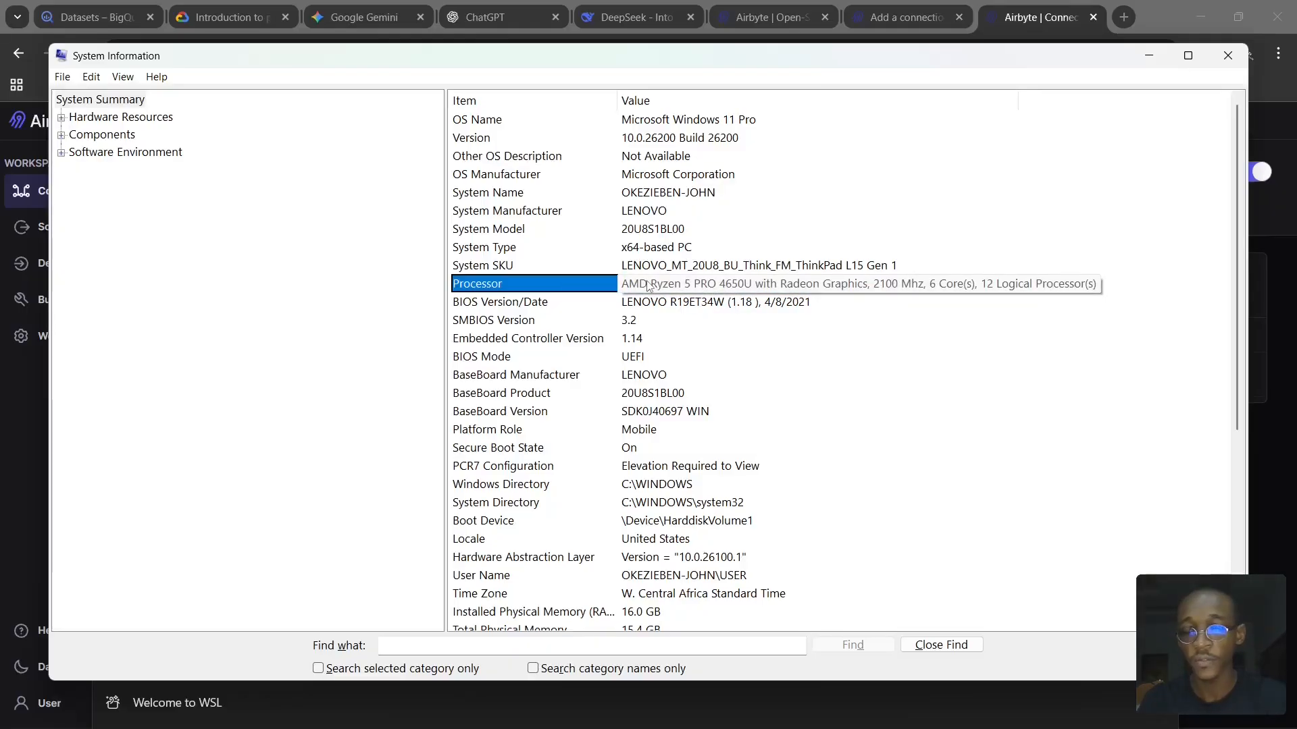
- Return to WSL Settings to review its memory and processor values, and close both WSL Settings and System Information
key(alt+Tab)
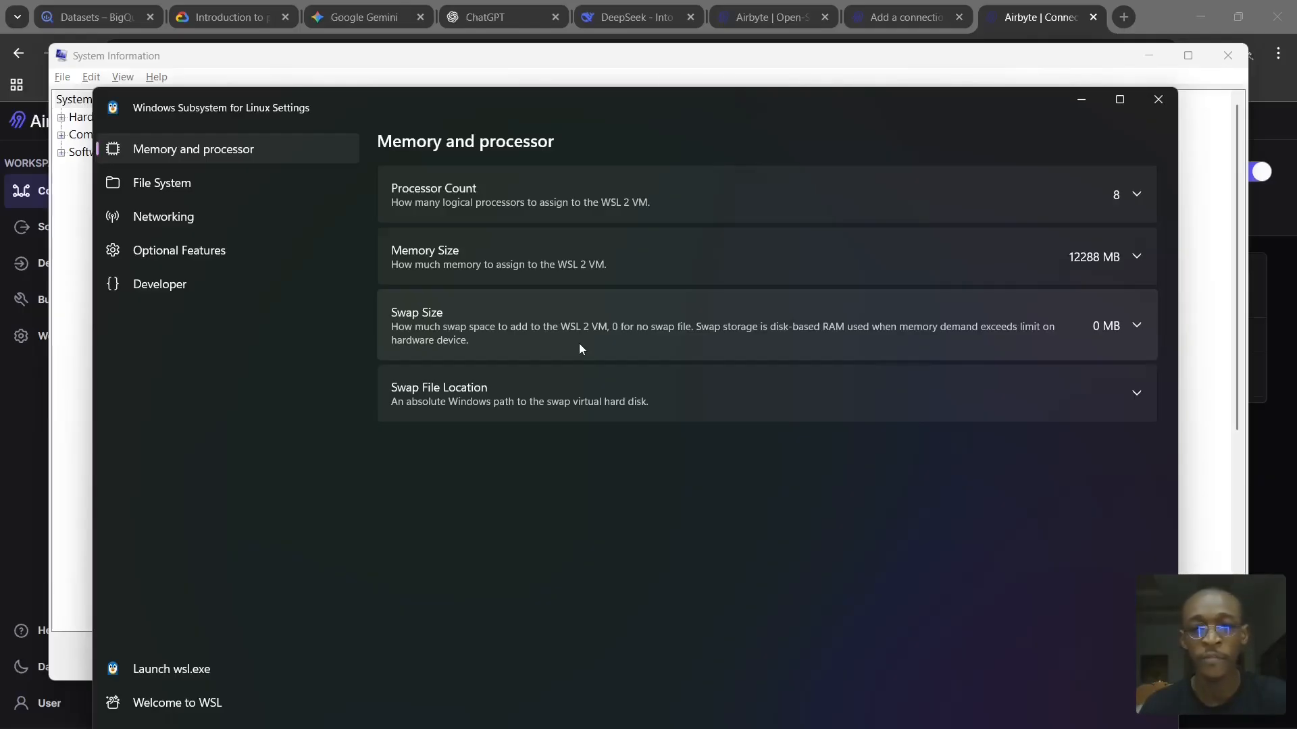
click(1158, 100)
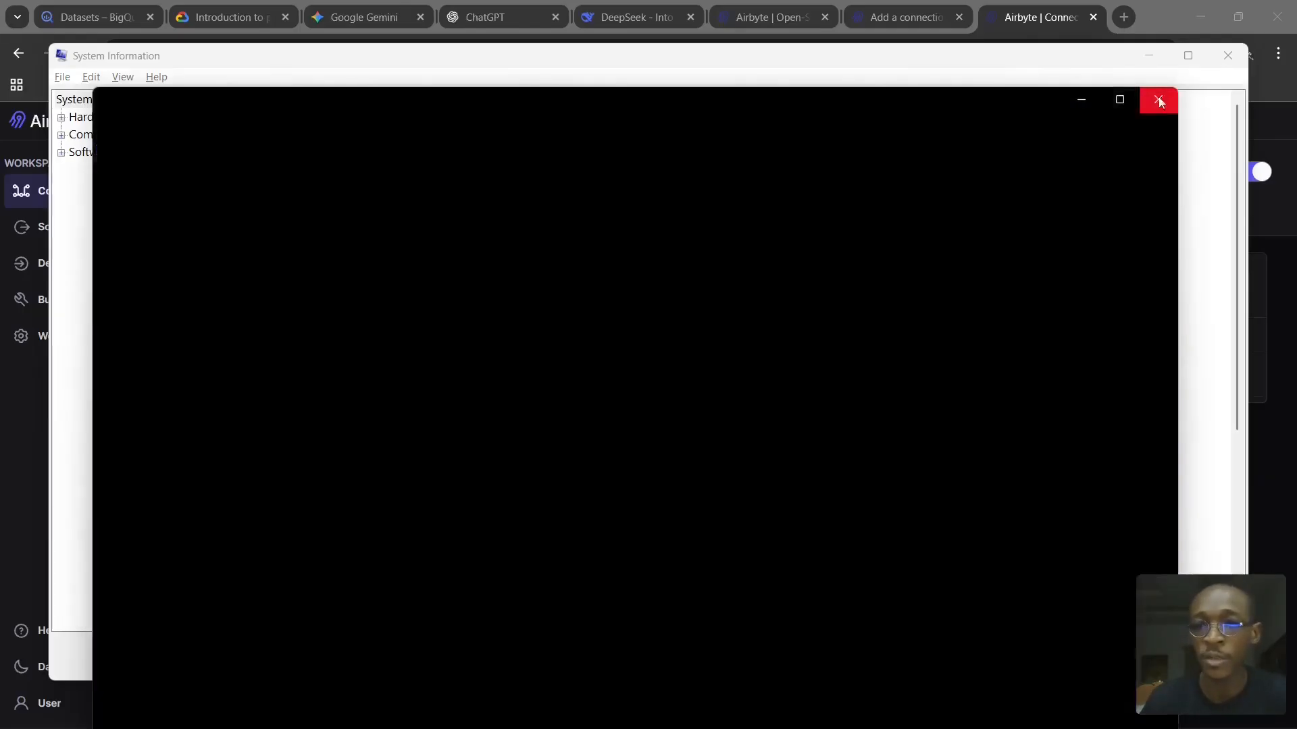
click(1228, 55)
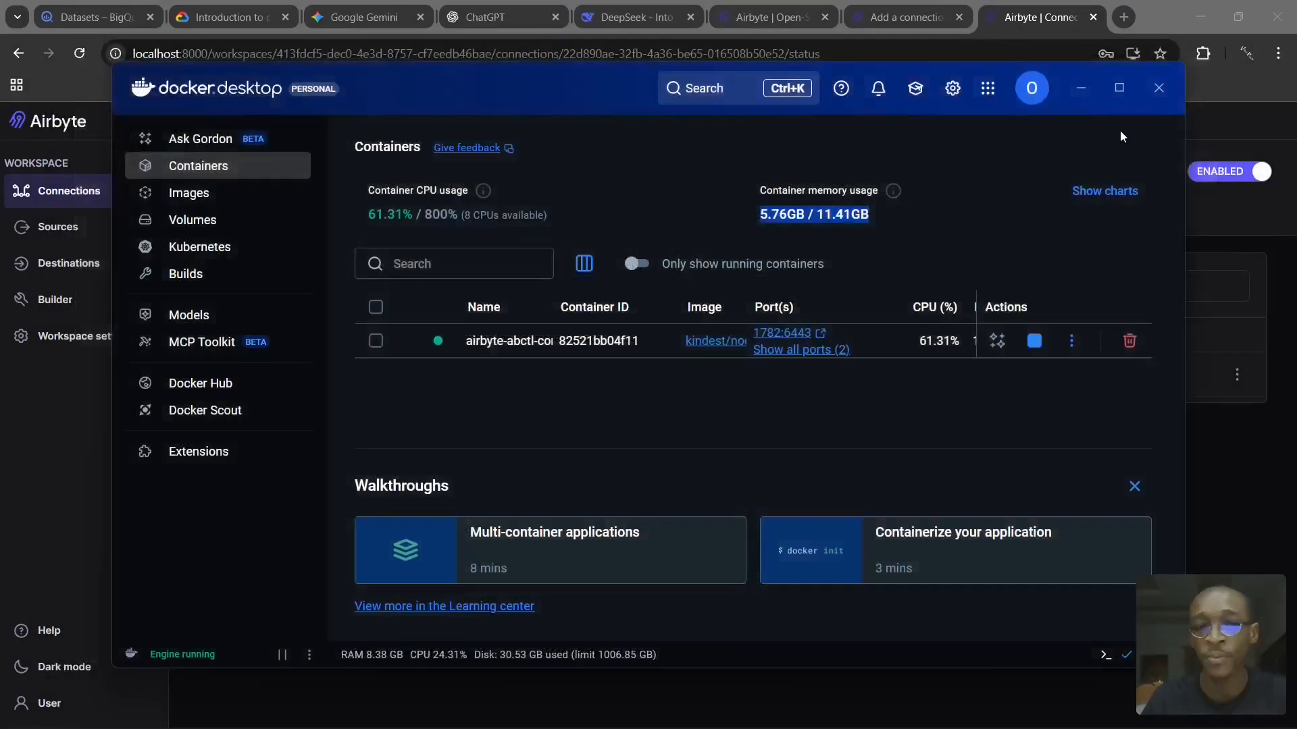
- Look up the Restart option for the Docker engine without choosing it, and minimize Docker Desktop
click(309, 655)
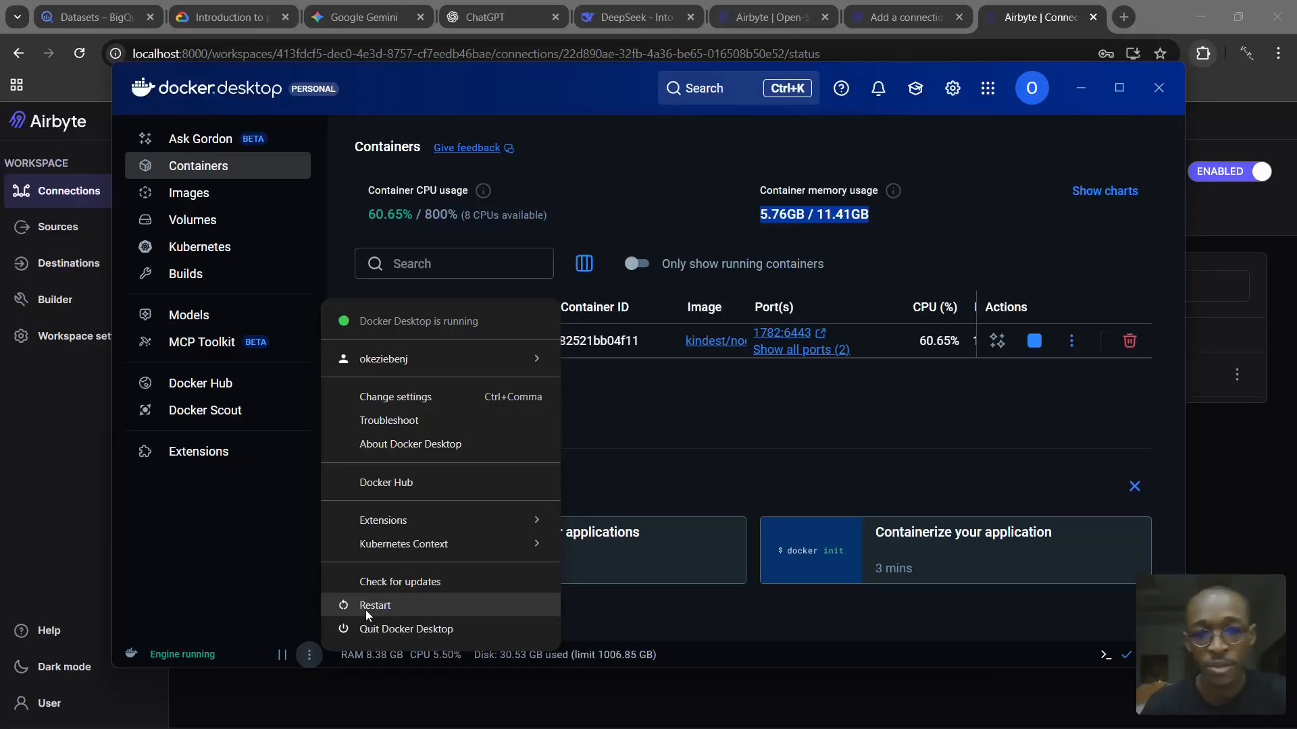
click(868, 215)
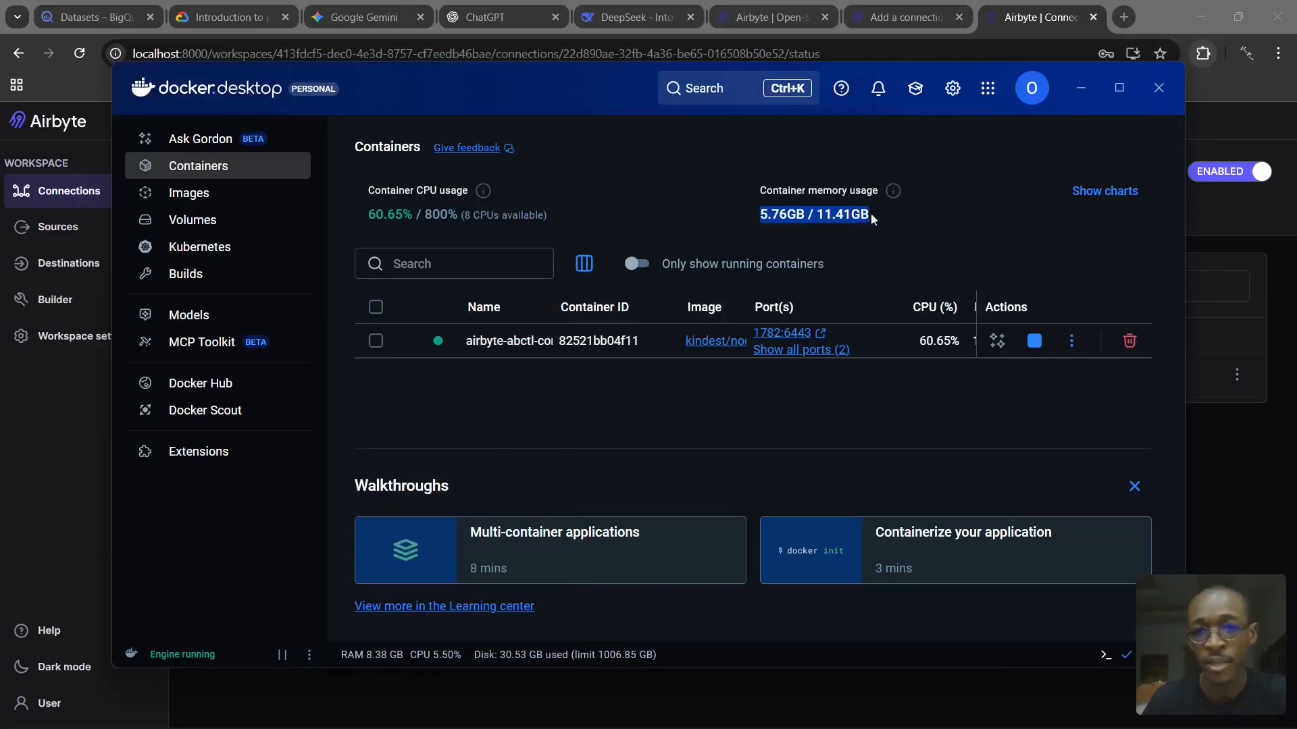
click(872, 214)
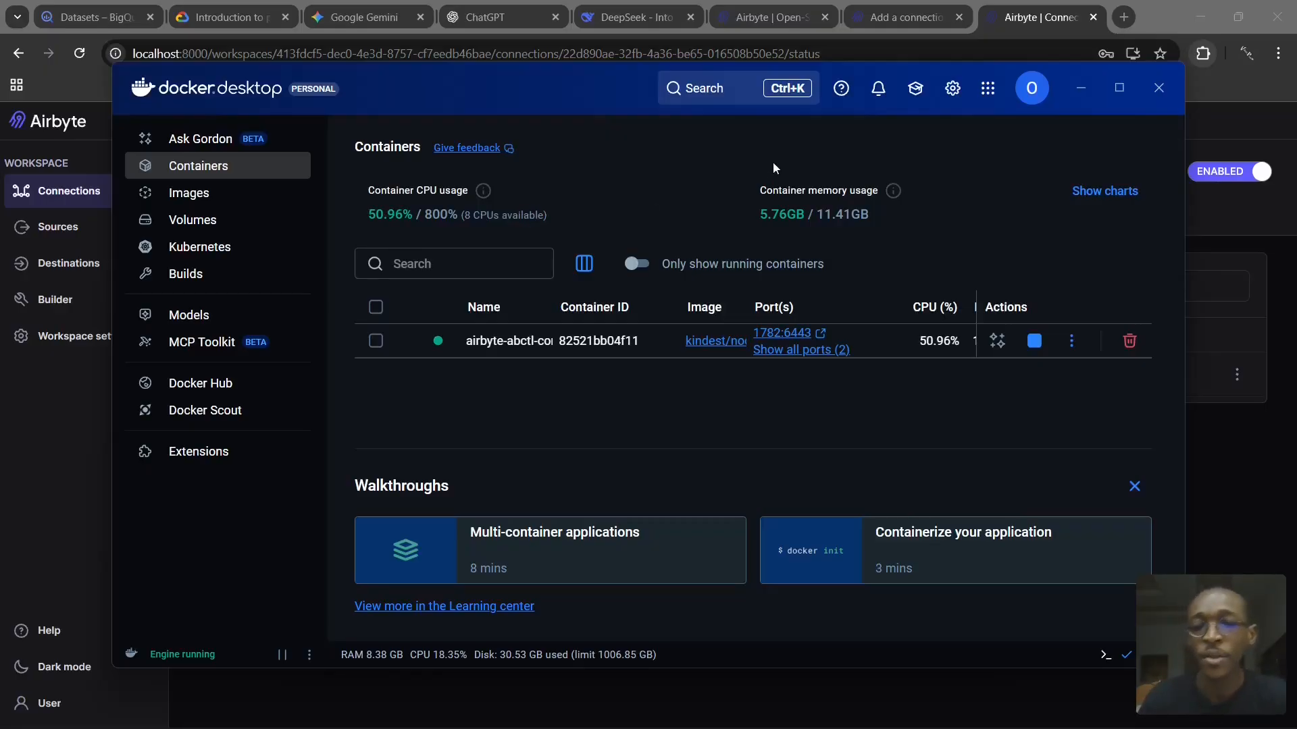
click(1083, 90)
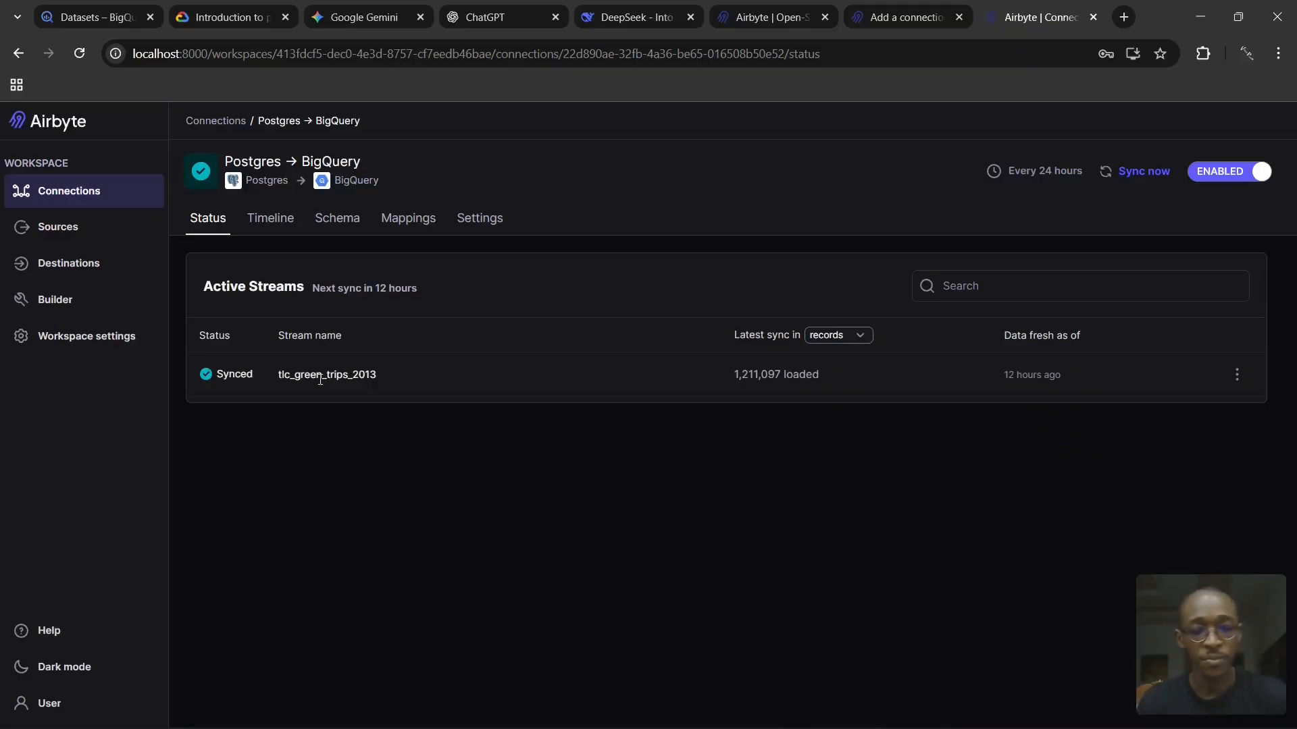
- Switch to the Windows PowerShell window and go to the empty prompt below the ipconfig output
key(alt+Tab)
key(alt+Tab)
key(alt+Tab)
key(alt+Tab)
key(alt+Tab)
key(alt+Tab)
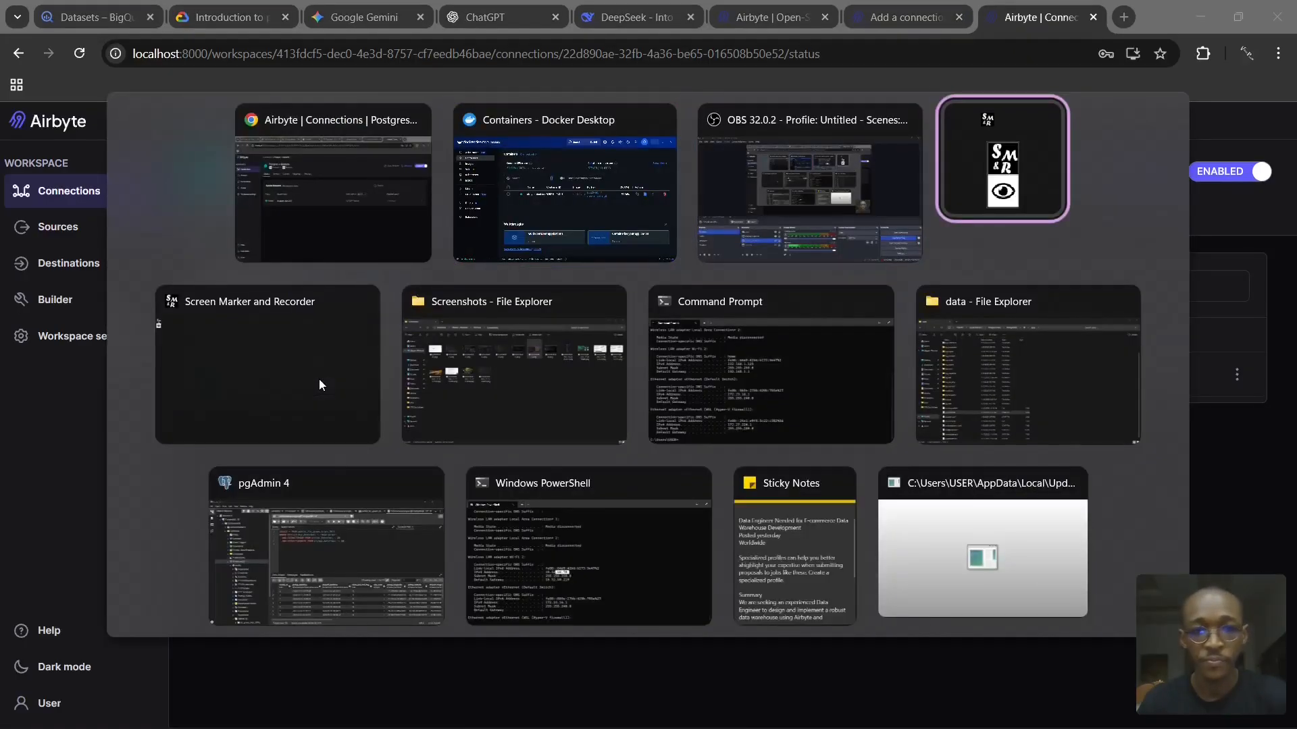
key(alt+Tab)
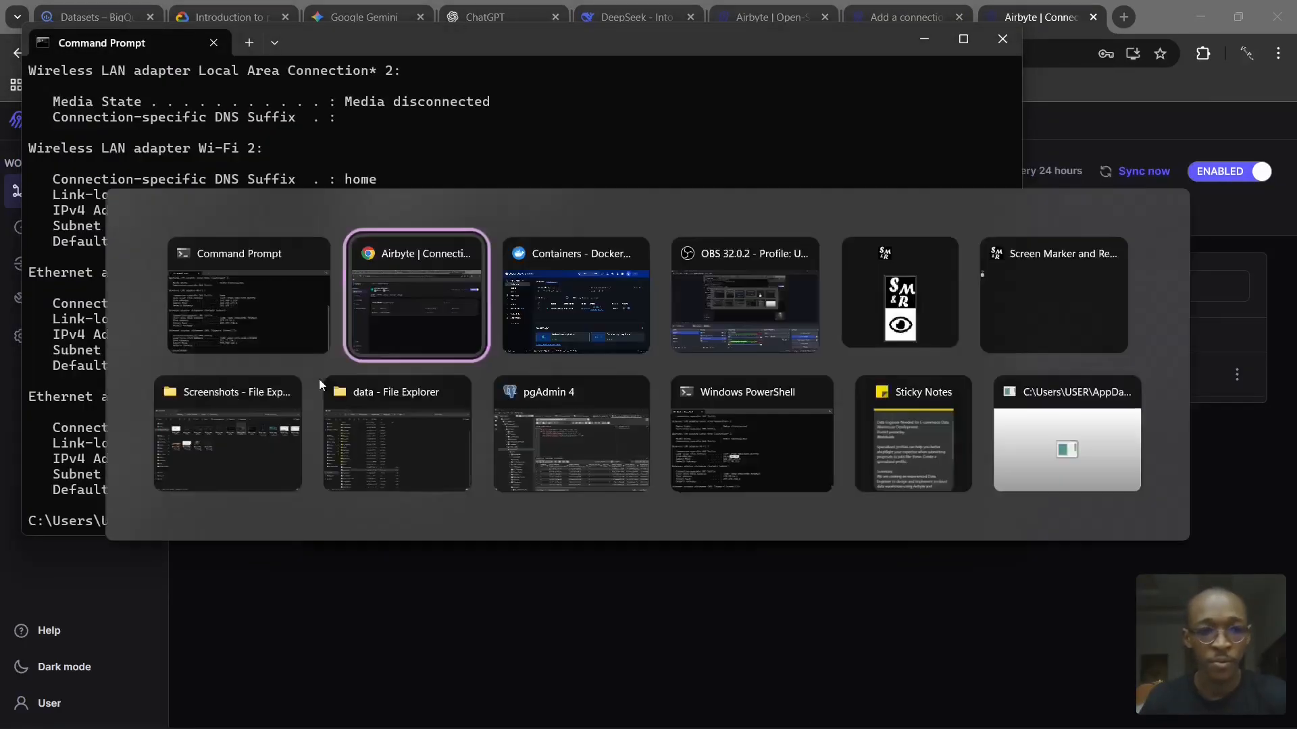
click(714, 436)
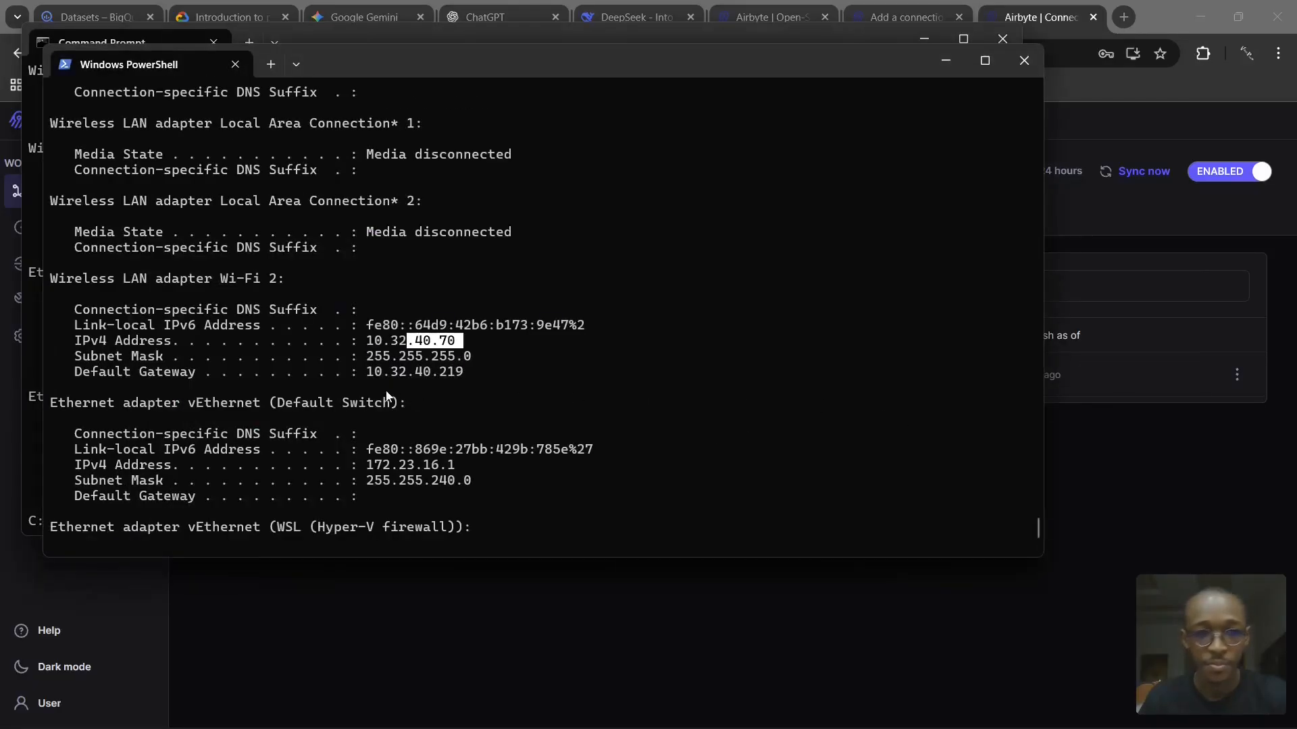
scroll(405, 402, down, 1)
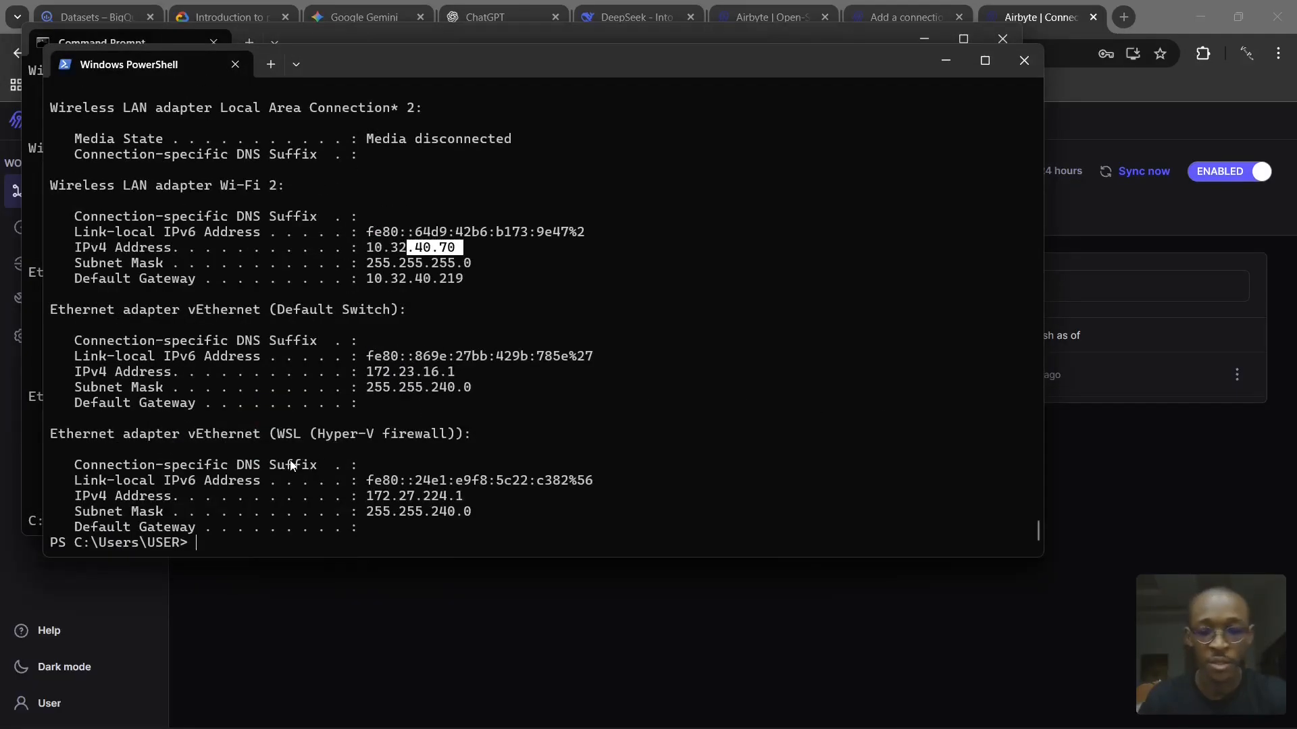
- Recall the earlier restart command, shorten it to abctl local deployments, and run it to list the Airbyte deployments
key(Up)
key(Up)
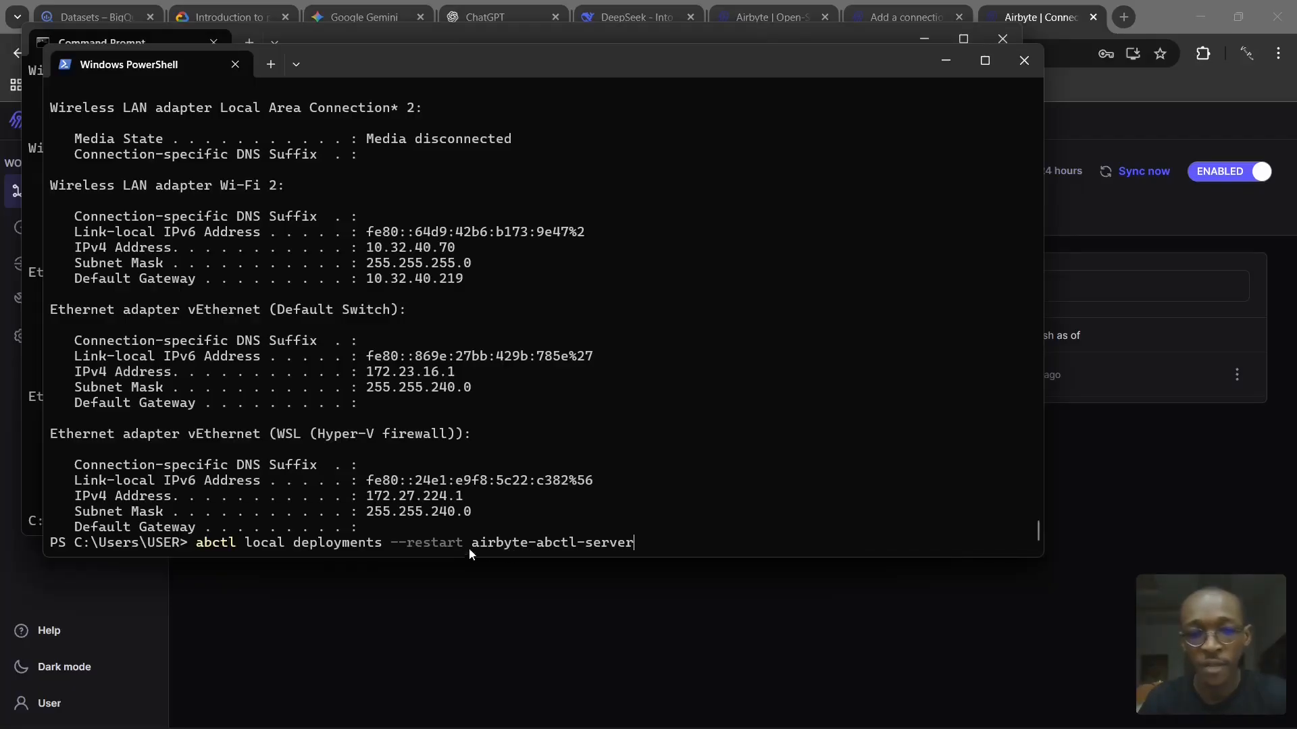
drag(470, 545, 631, 554)
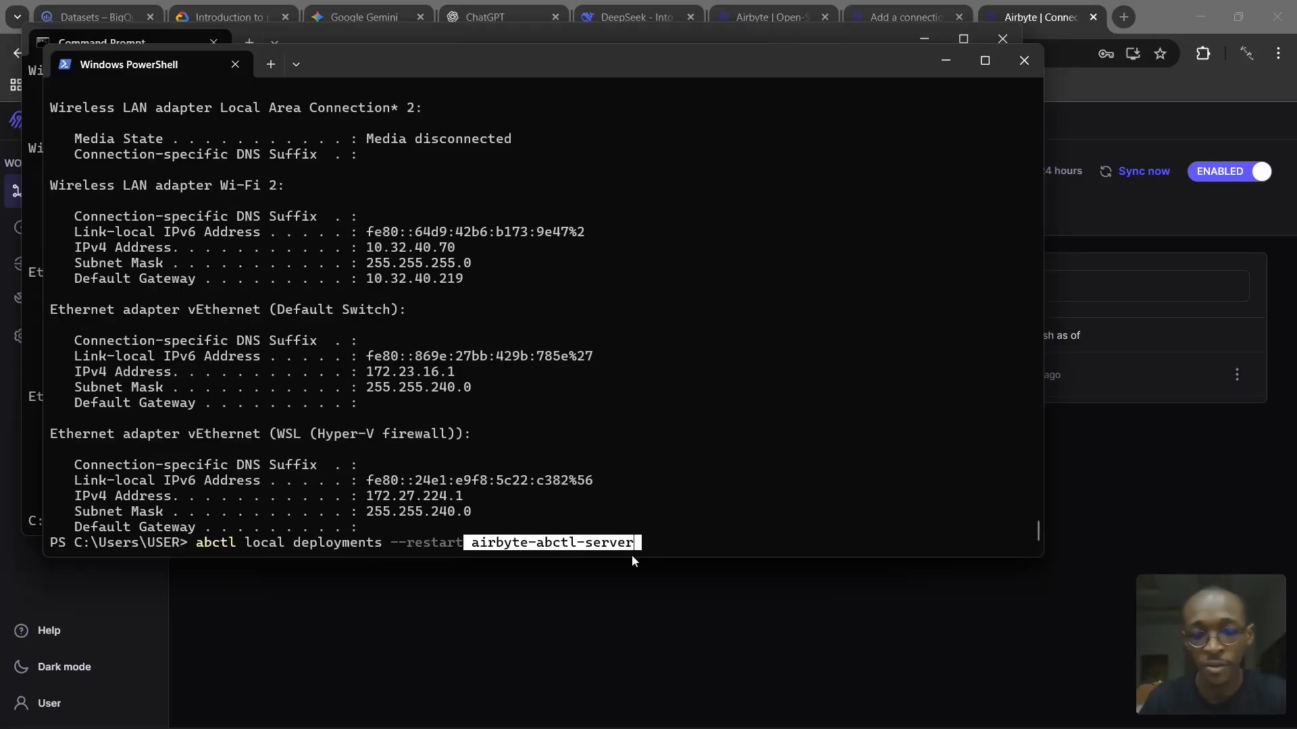
key(BackSpace)
key(BackSpace)
key(BackSpace)
key(BackSpace)
key(BackSpace)
key(BackSpace)
key(BackSpace)
key(BackSpace)
key(BackSpace)
key(BackSpace)
key(BackSpace)
key(BackSpace)
key(BackSpace)
key(BackSpace)
key(BackSpace)
key(BackSpace)
key(BackSpace)
key(BackSpace)
key(BackSpace)
key(BackSpace)
key(BackSpace)
key(BackSpace)
key(BackSpace)
key(BackSpace)
key(BackSpace)
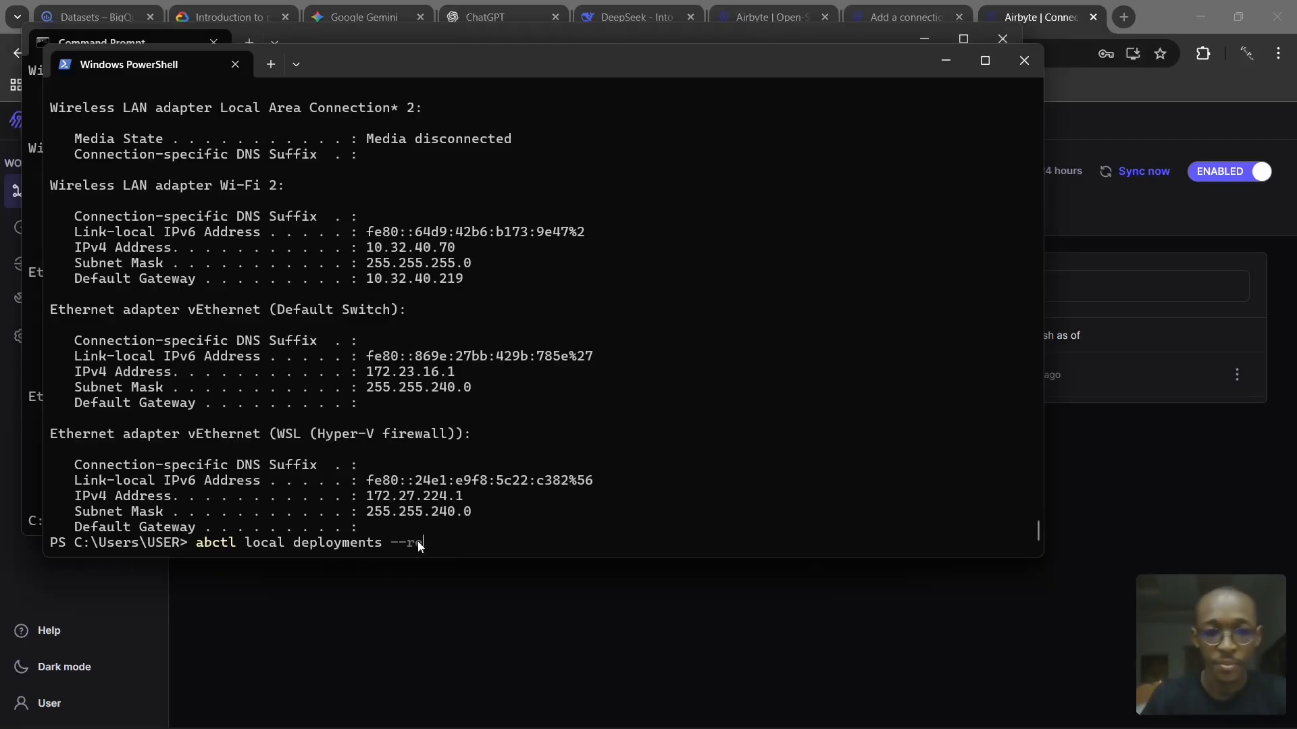
key(BackSpace)
key(BackSpace)
key(BackSpace)
key(BackSpace)
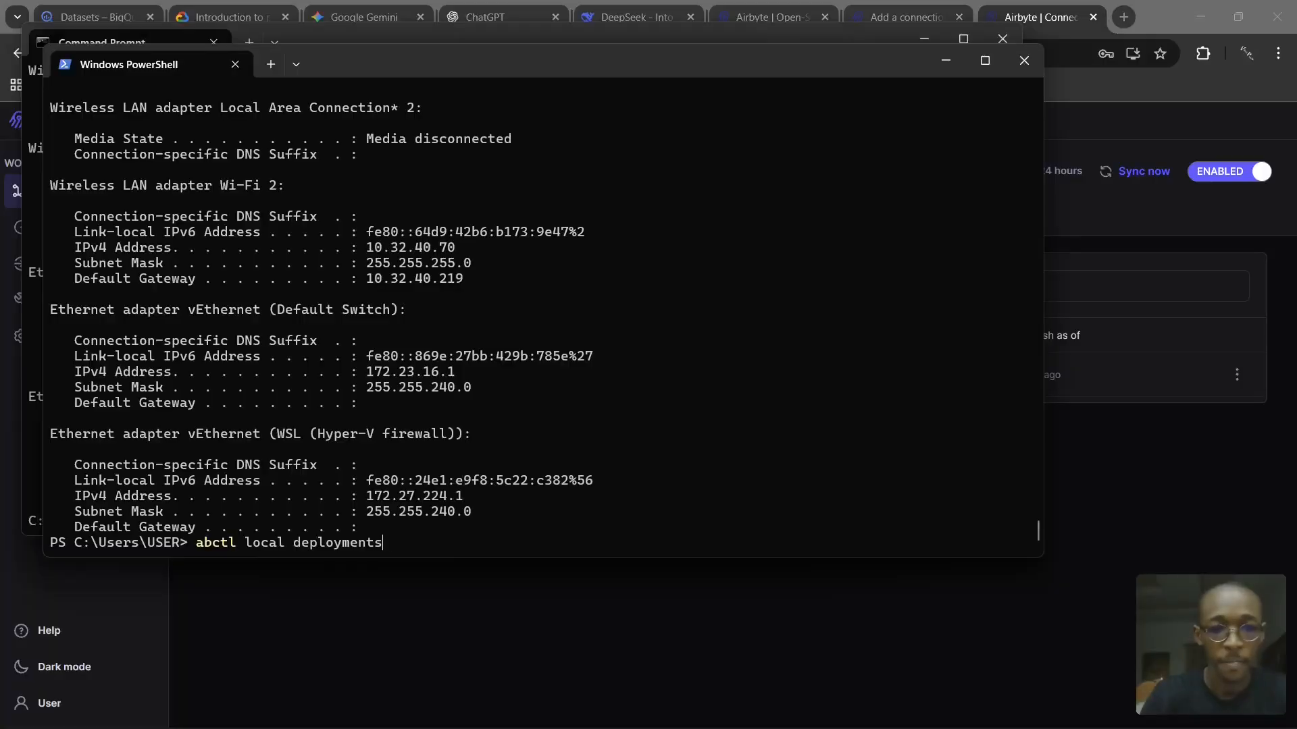
key(Return)
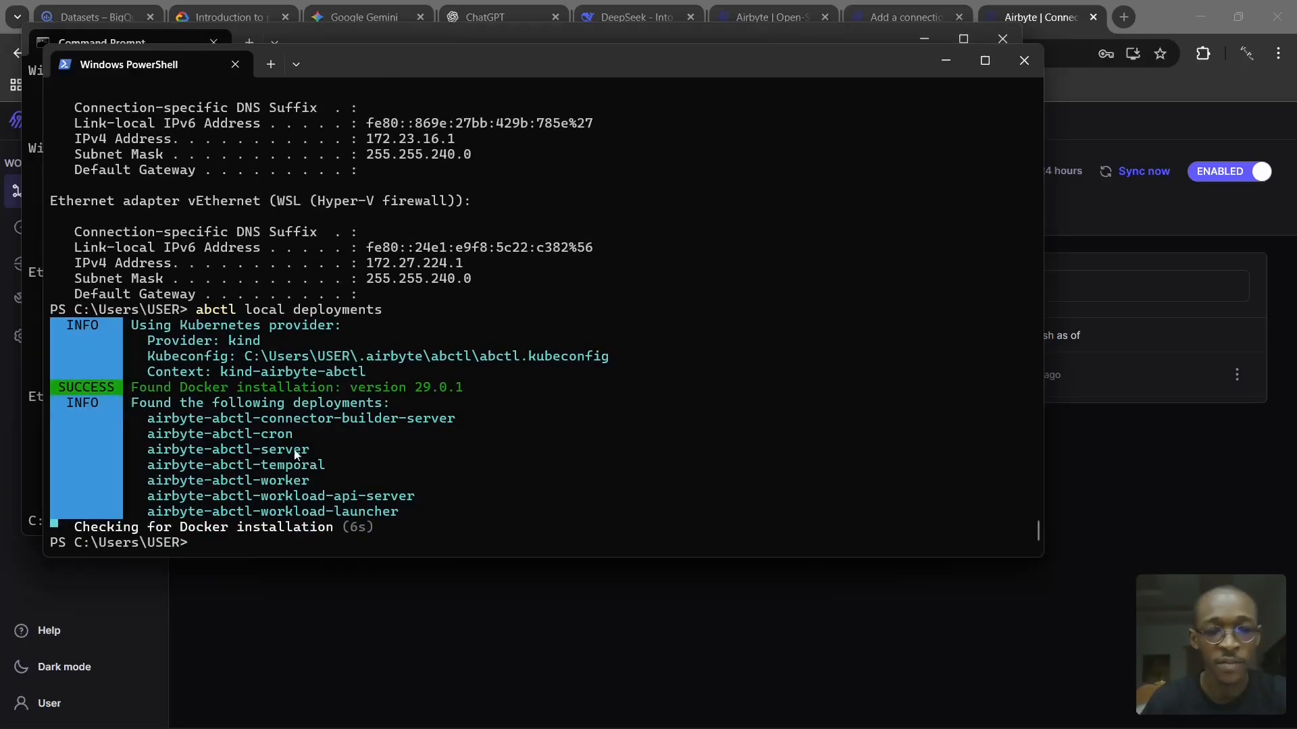
- Recall the command abctl local deployments --restart airbyte-abctl-server at the prompt without running it
key(Up)
key(Up)
key(Up)
key(Up)
key(Up)
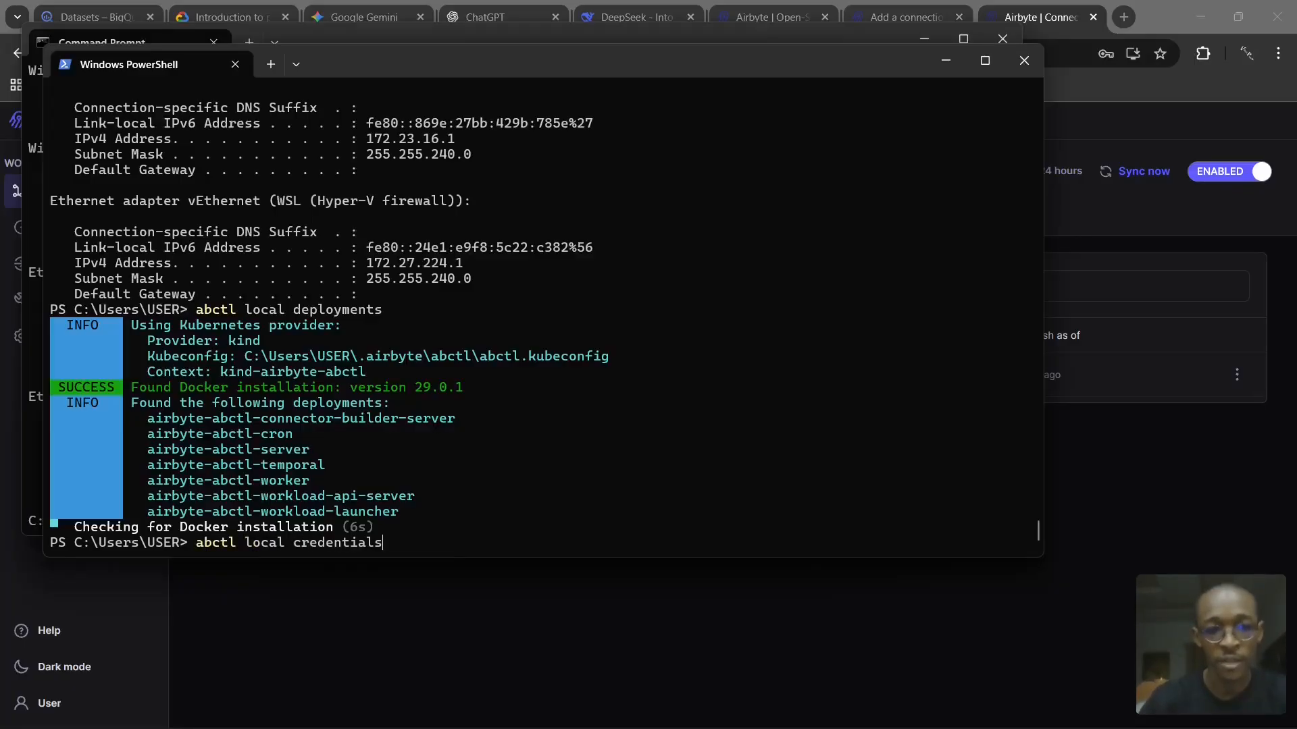
key(Up)
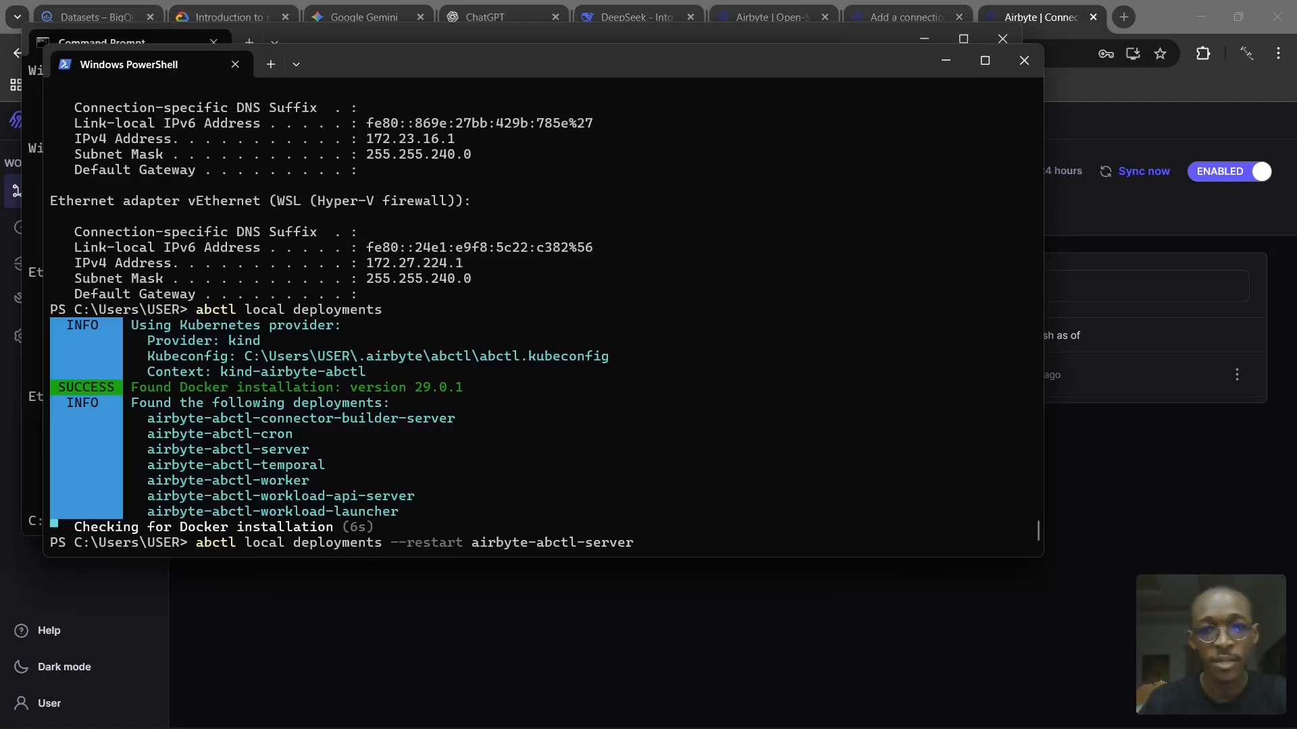
- Return to the browser and show the airbyte.com homepage
click(689, 634)
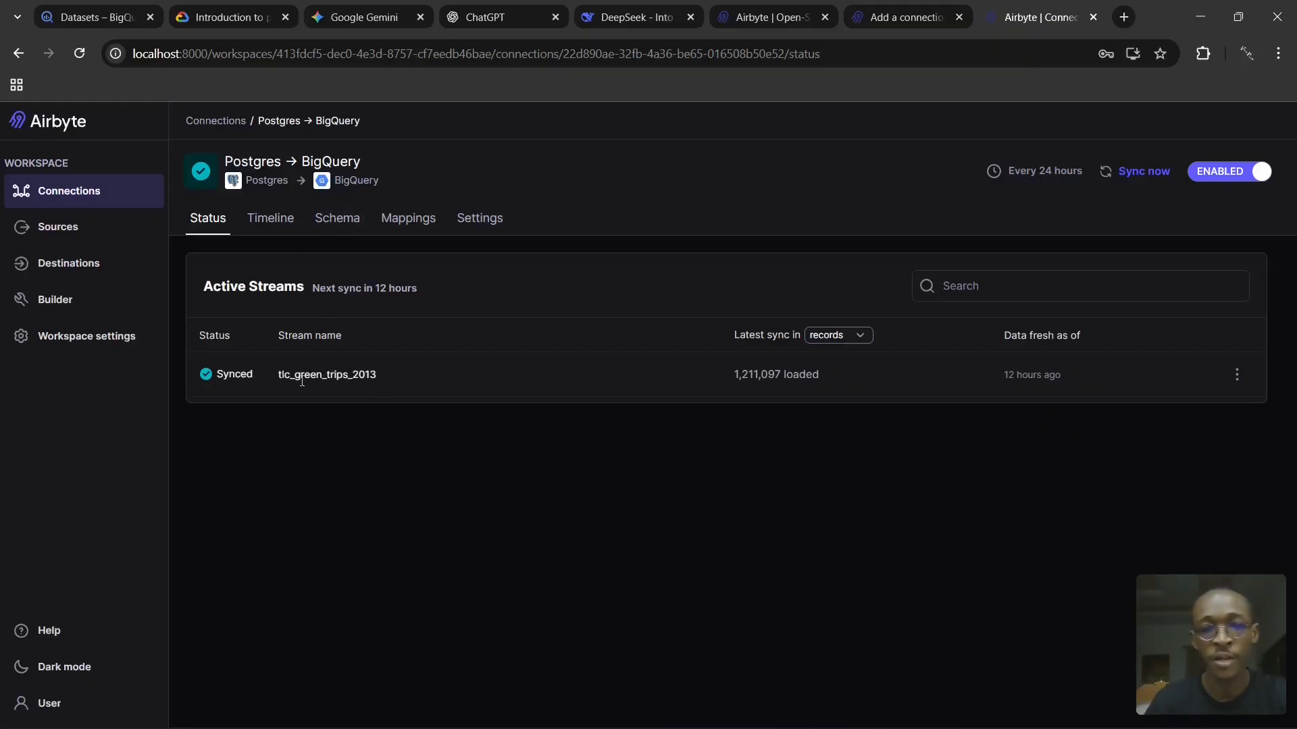
click(756, 27)
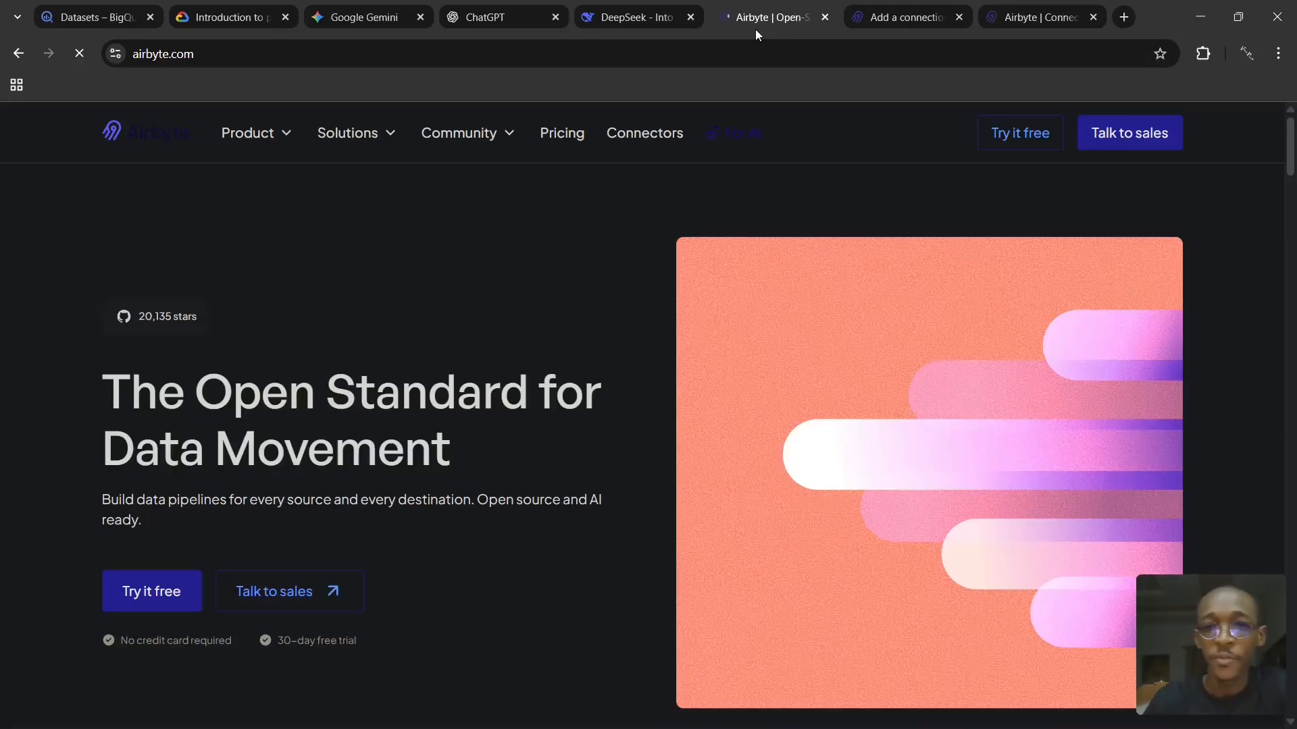